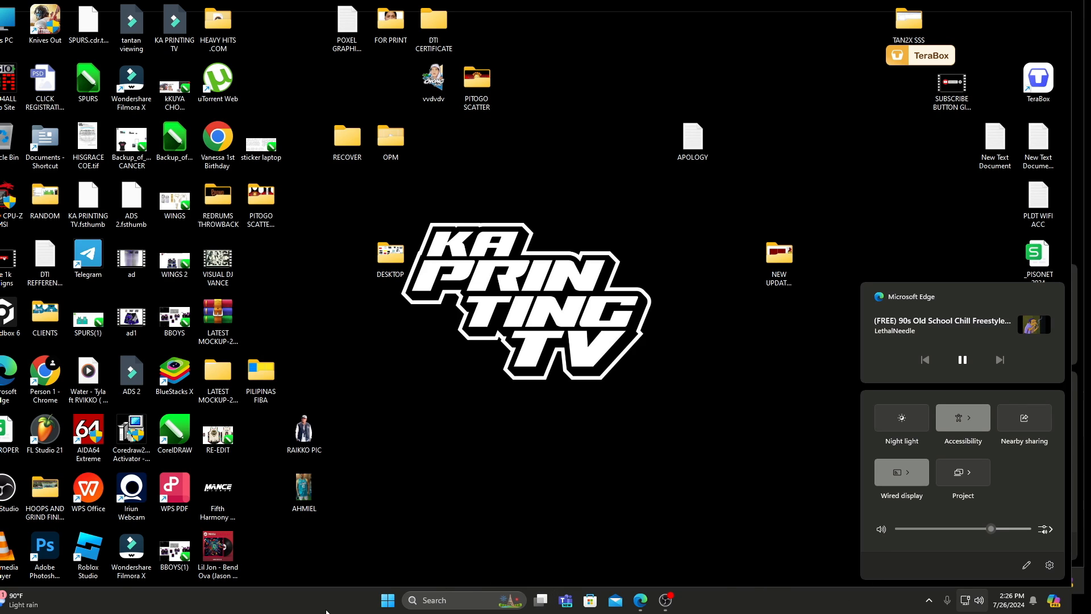
Find and launch Adobe Photoshop 2023.
click(455, 606)
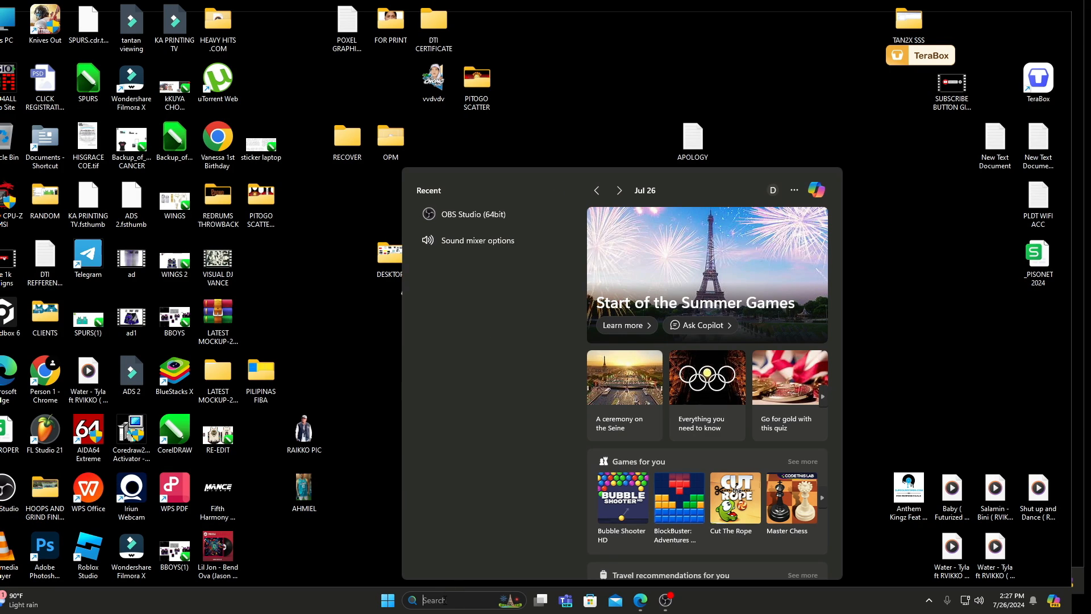
text(PHOTO)
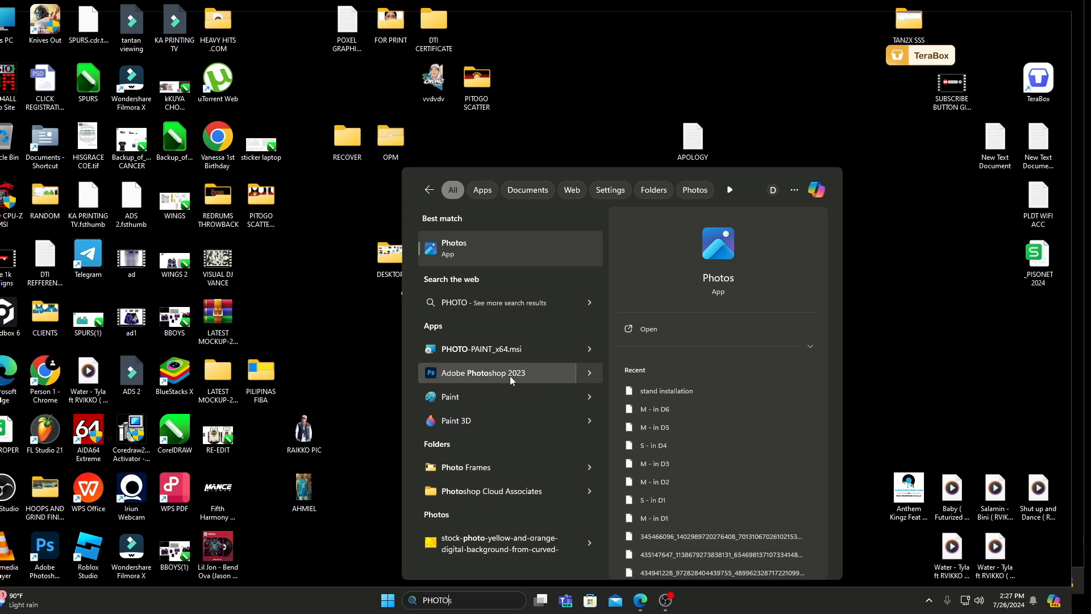
click(509, 374)
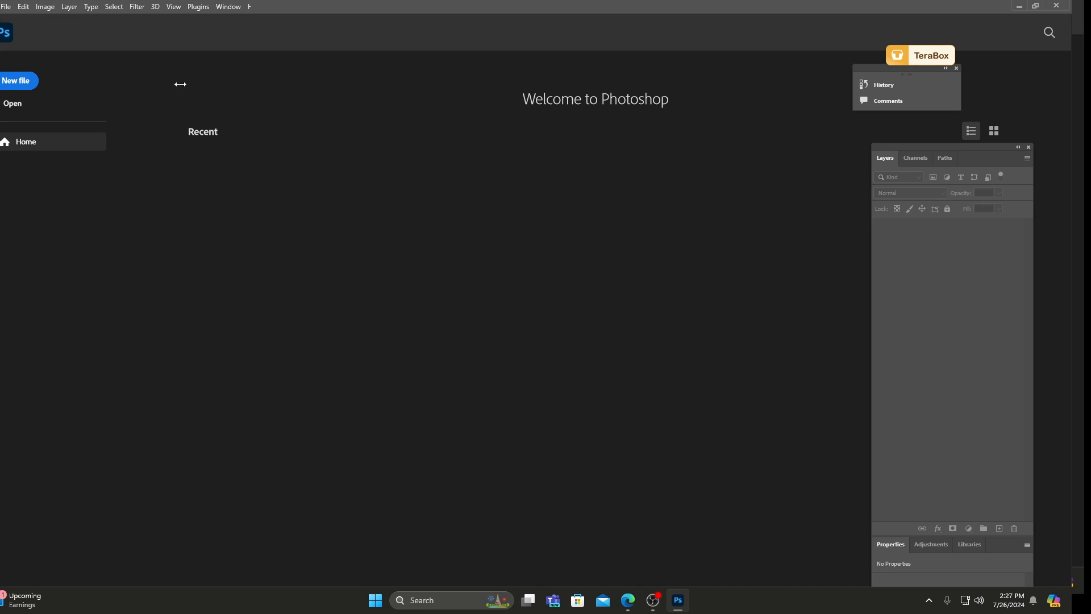
Search the Downloads folder for "FIBA" and try to open the FIBA JERSEY archive in Photoshop.
scroll(332, 178, down, 6)
click(5, 6)
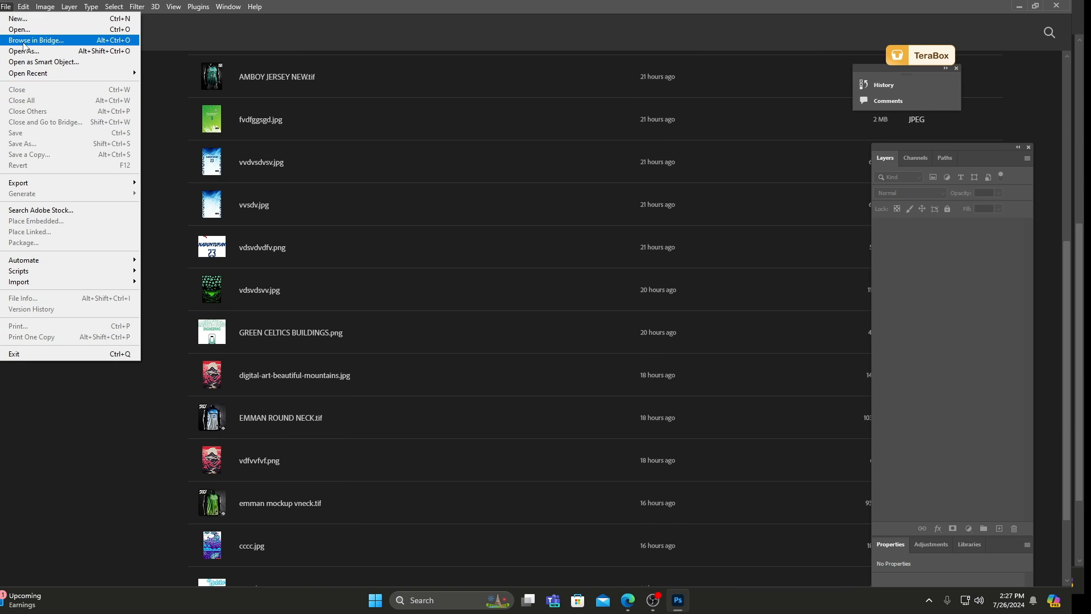
click(19, 29)
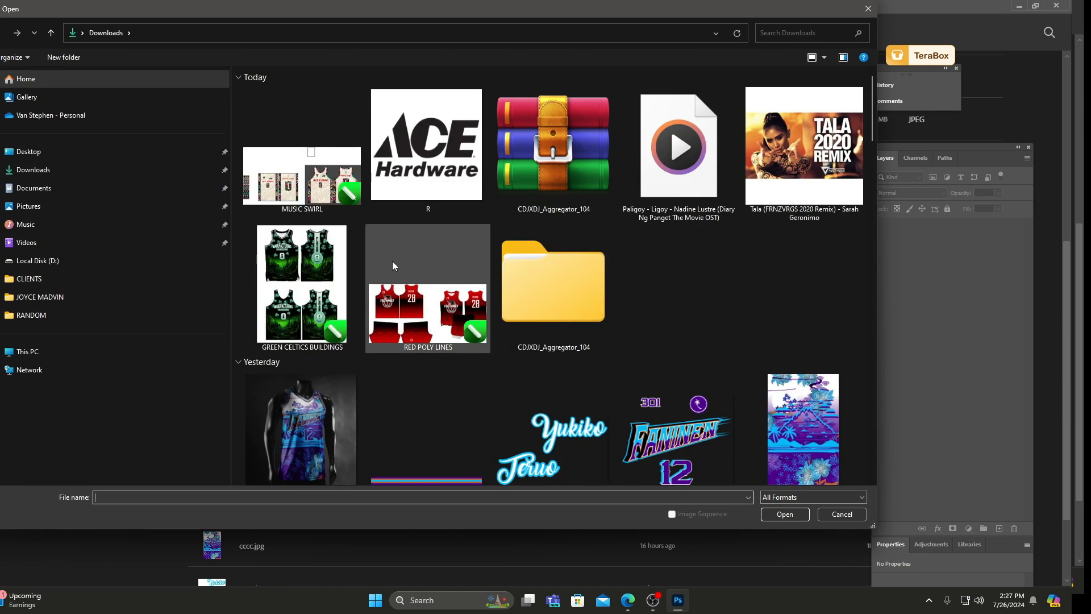
scroll(393, 265, down, 15)
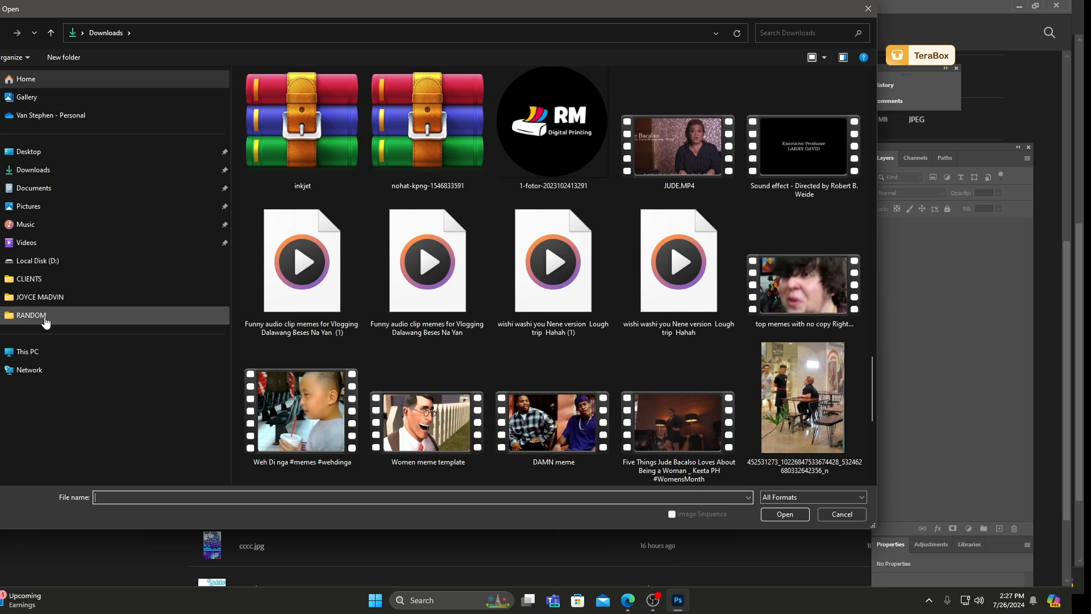
click(778, 32)
text(FIBA)
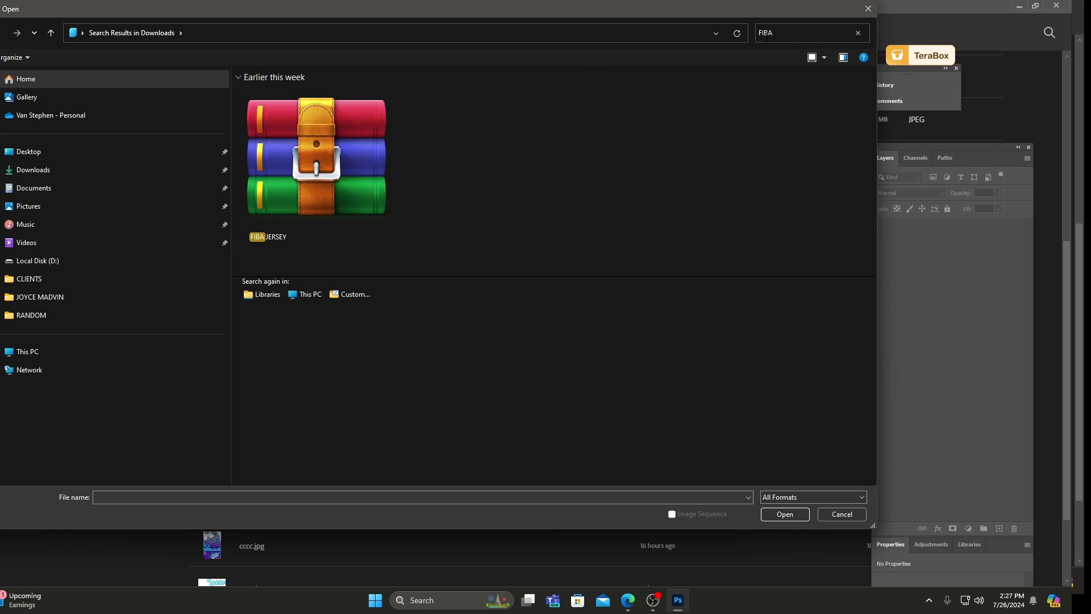
double_click(336, 168)
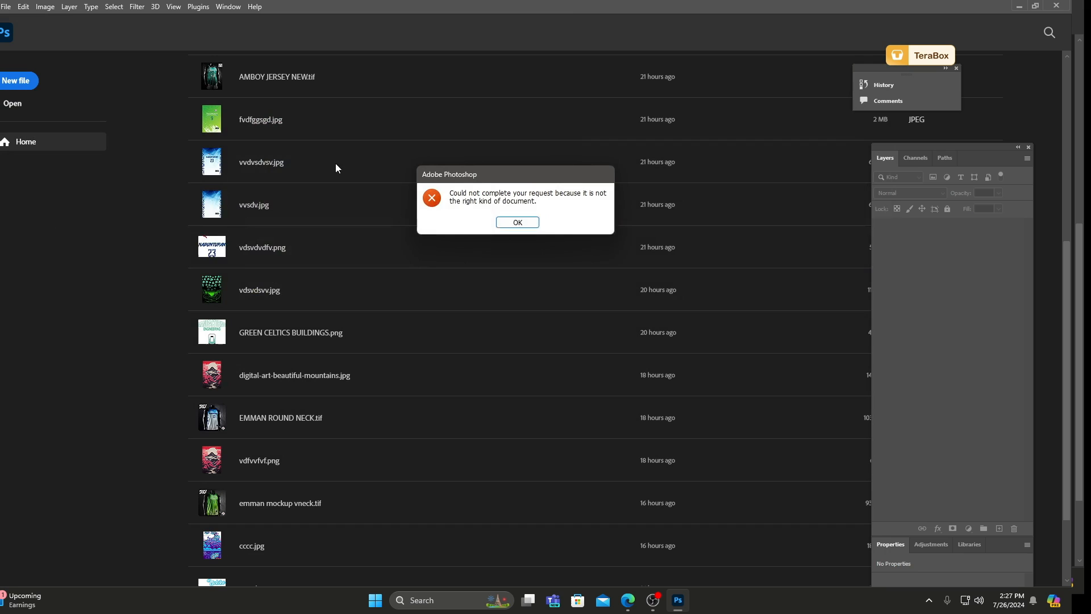
click(519, 222)
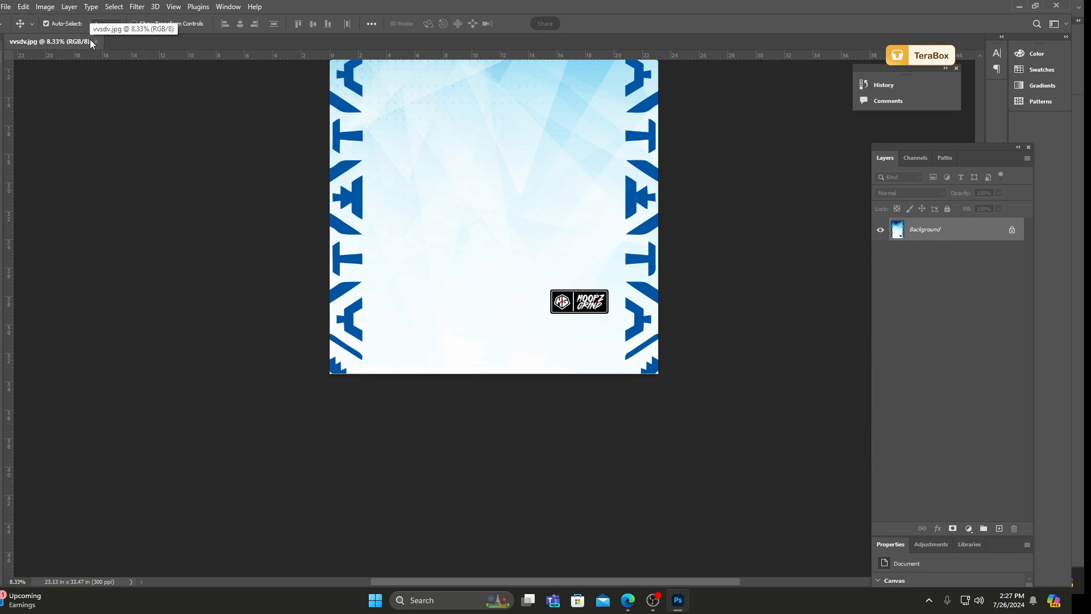
Minimize Photoshop to reach the desktop and refresh it.
click(1019, 5)
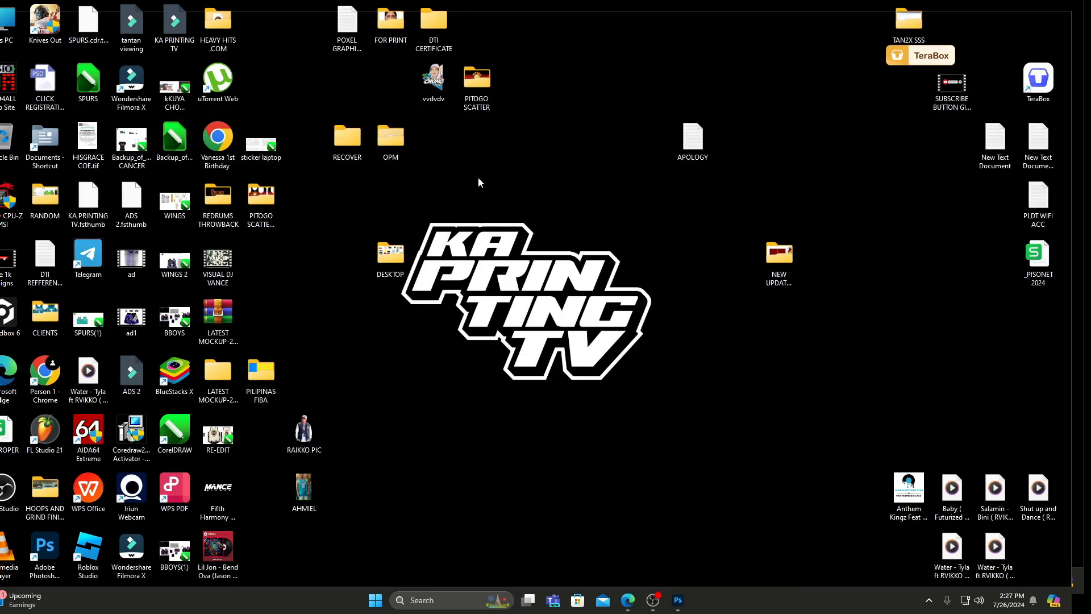
right_click(479, 177)
click(511, 226)
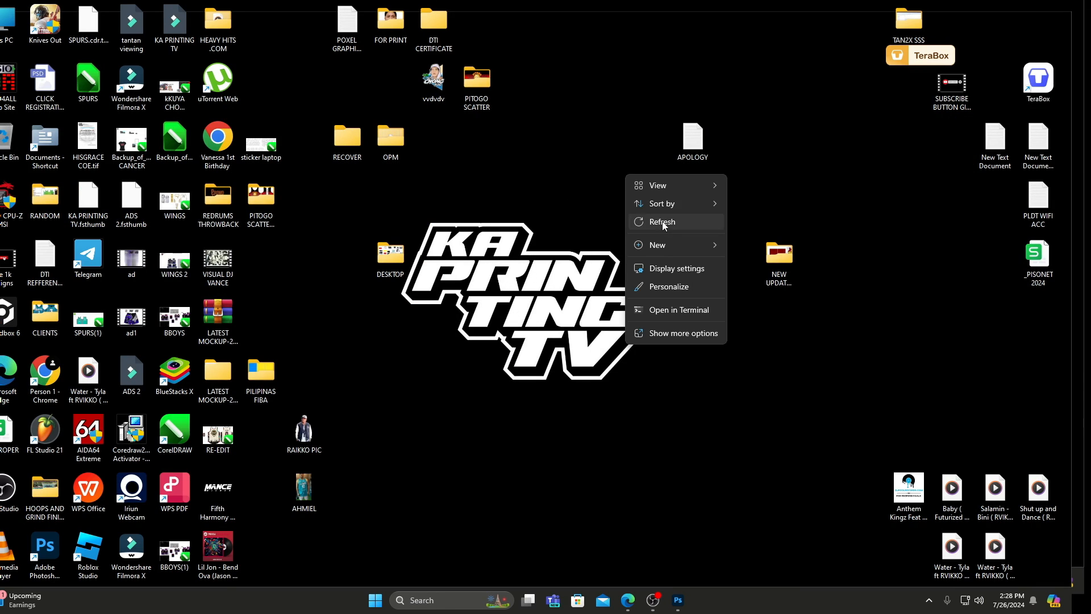
right_click(660, 219)
click(694, 275)
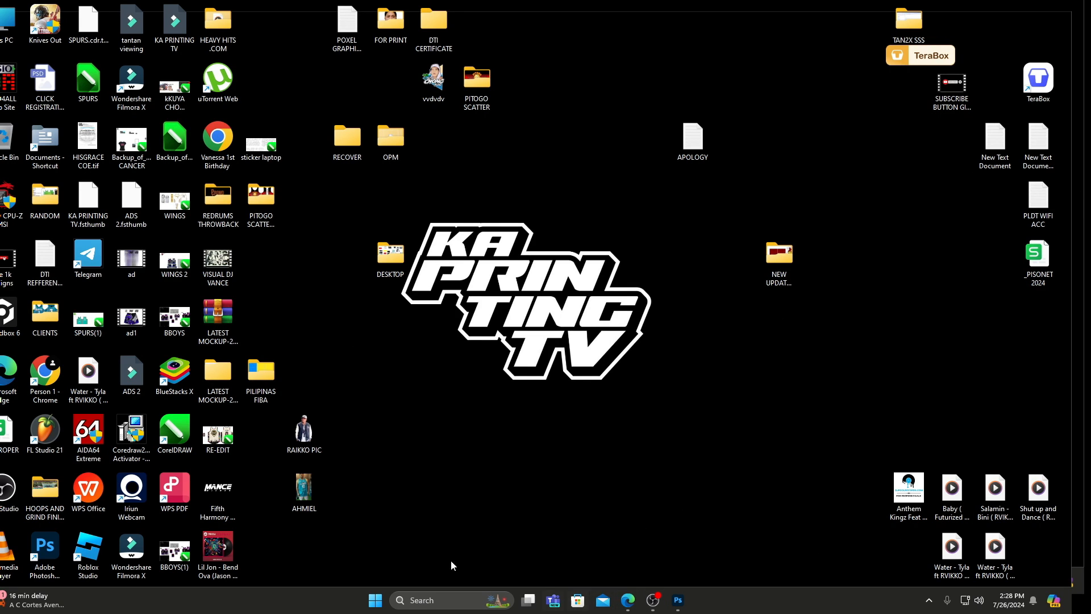
Browse Local Disk (D:) through CLIENTS and NEW FILE UPDATE to the client's folder that contains the PSD folder.
double_click(62, 493)
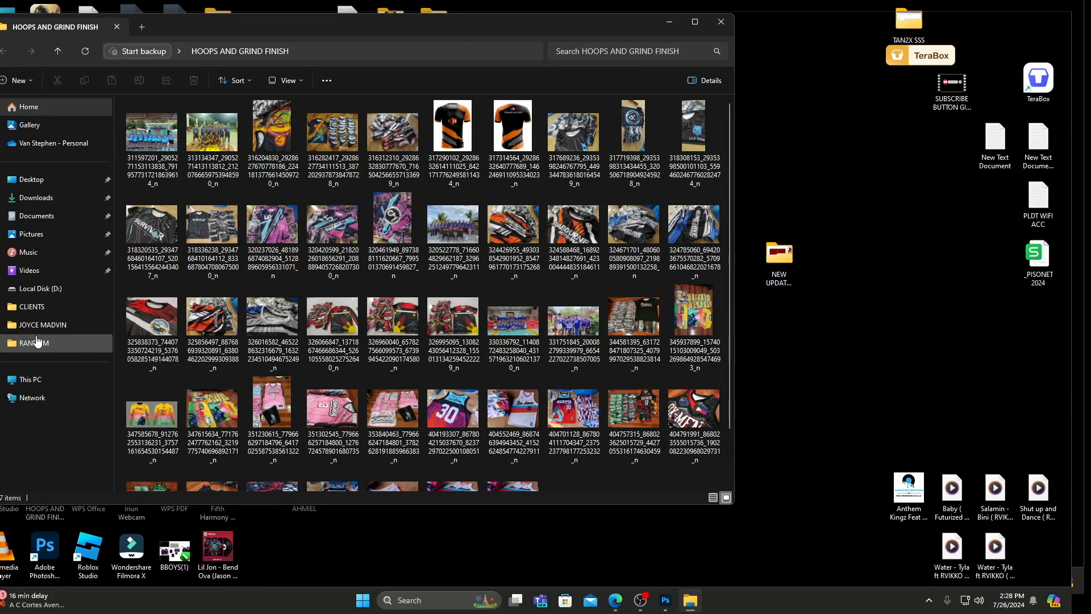
click(63, 289)
double_click(196, 193)
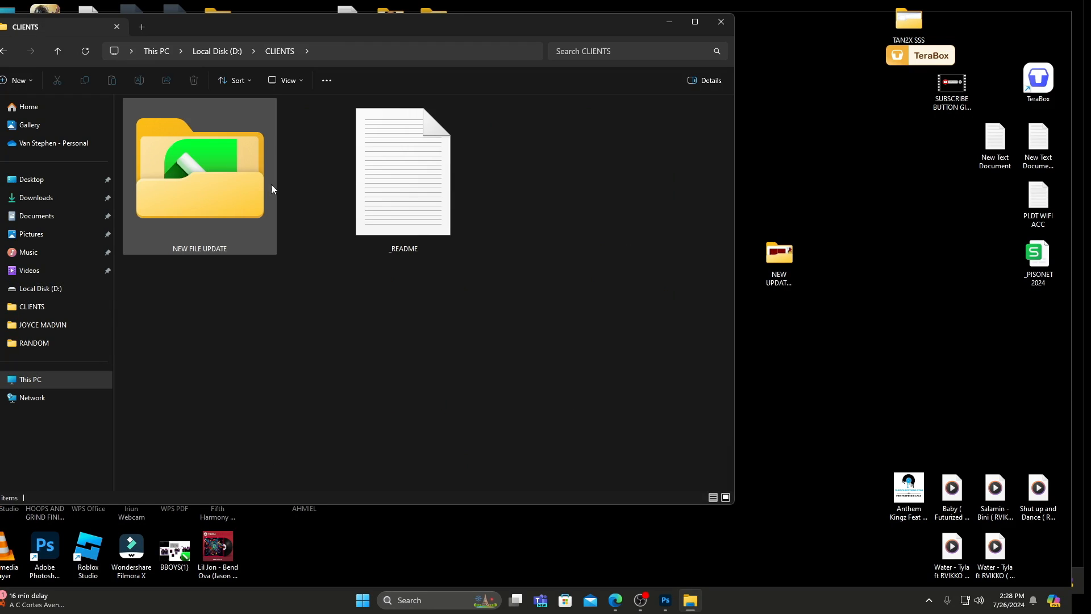
double_click(269, 184)
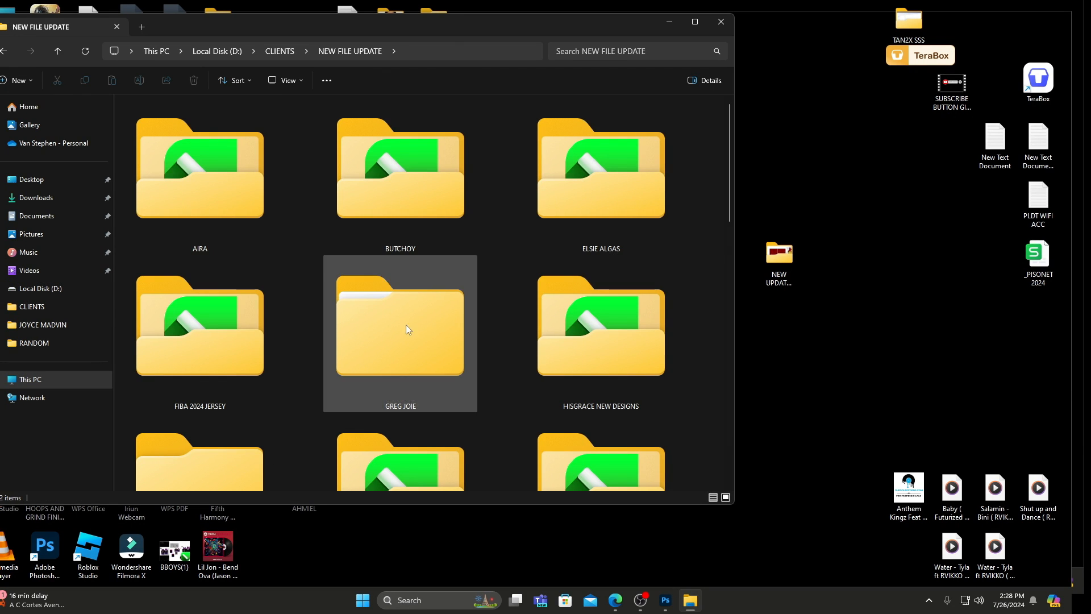
scroll(243, 349, down, 1)
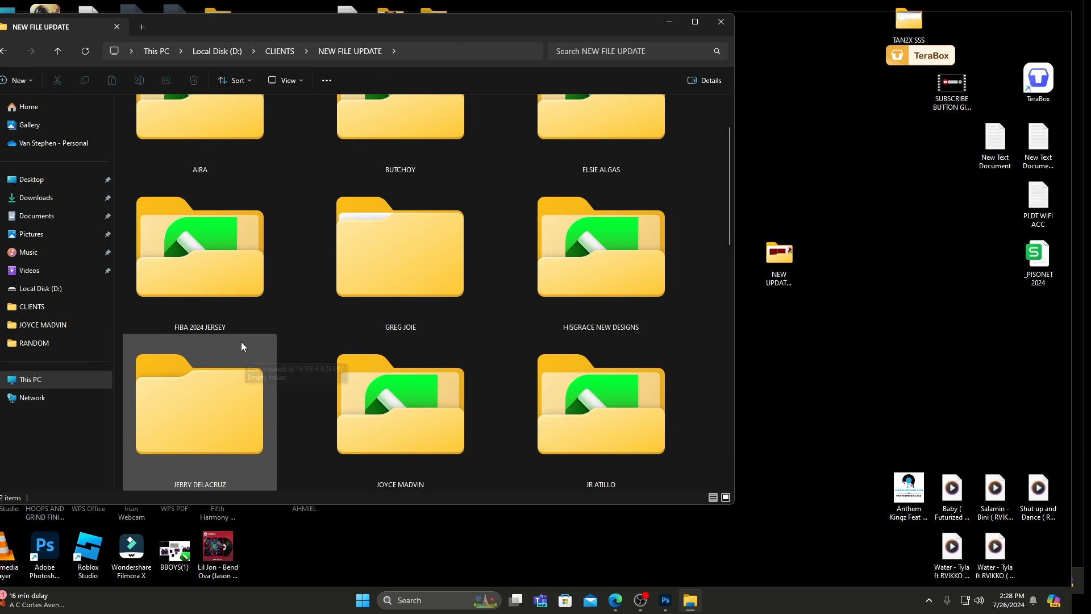
scroll(635, 420, down, 2)
click(633, 422)
double_click(632, 419)
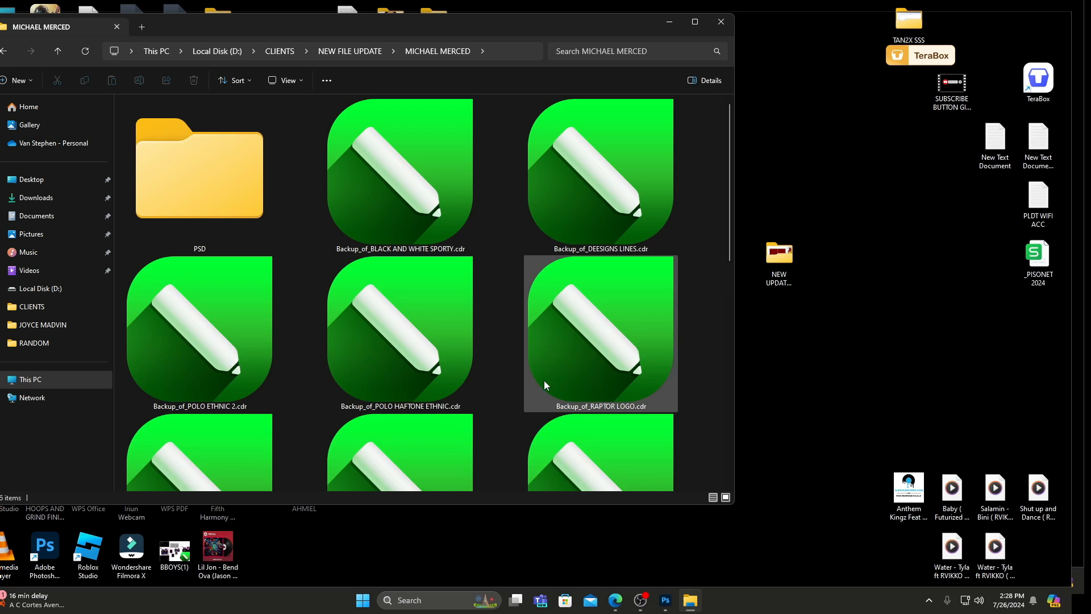
Check the contents of the client's PSD folder and copy the whole folder to the desktop.
double_click(237, 200)
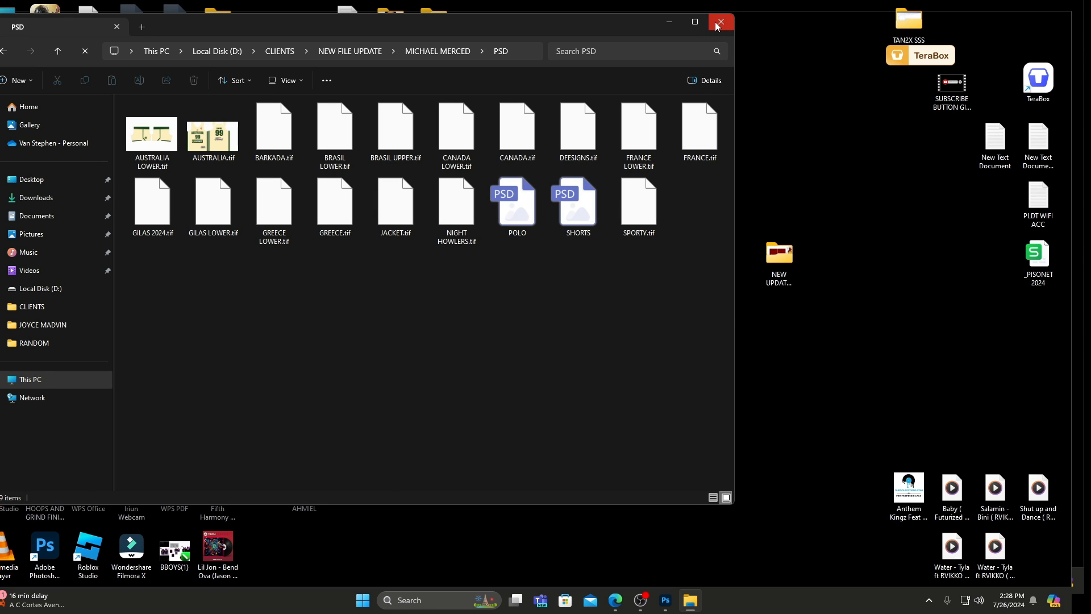
click(4, 51)
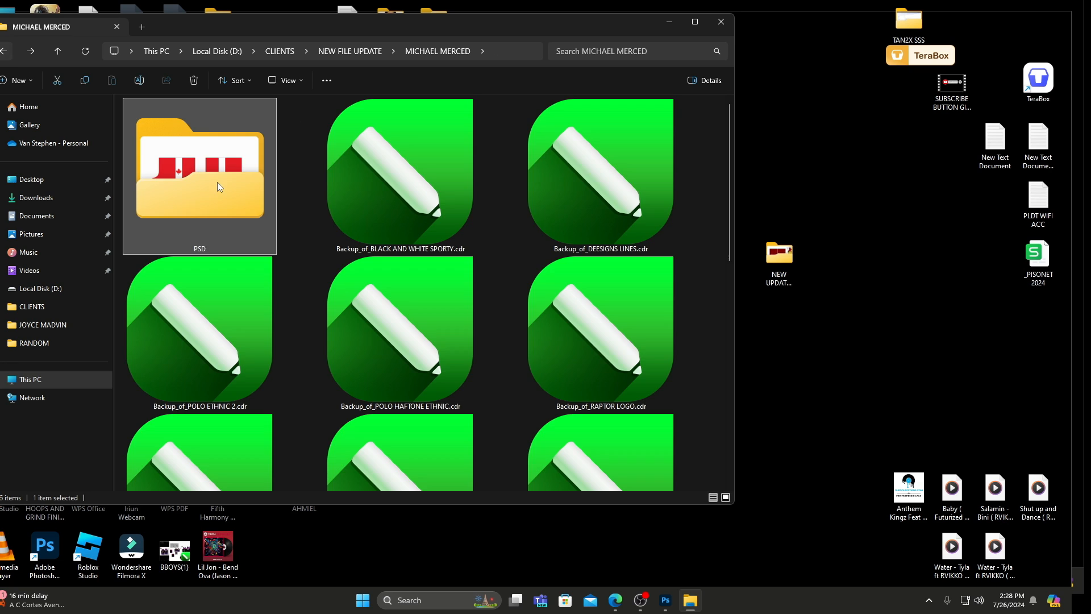
drag(217, 186, 790, 200)
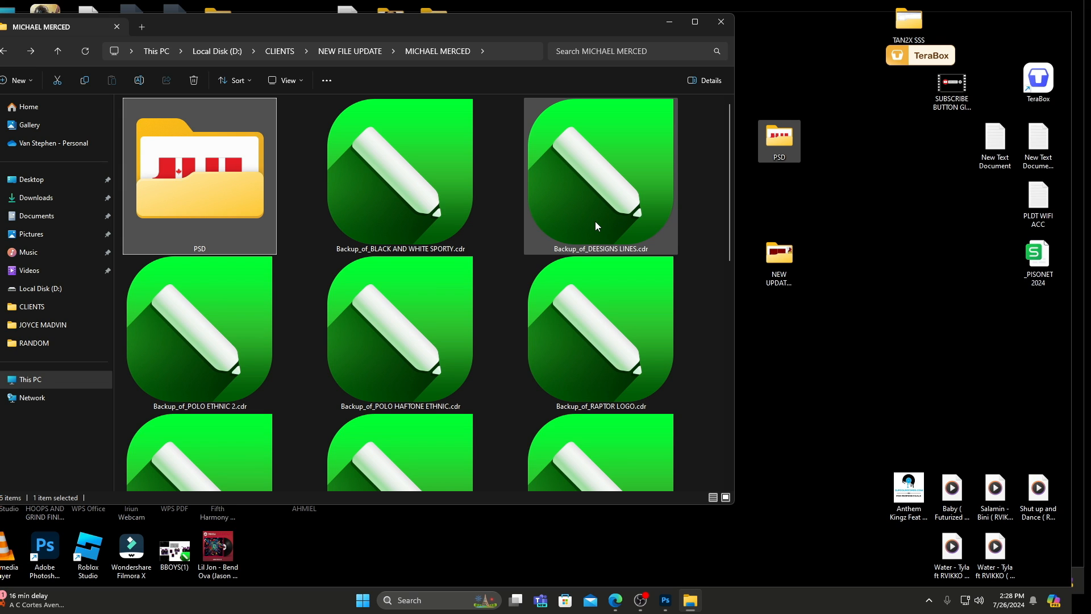
Adjust the system volume and the volume of the YouTube beat playing in Microsoft Edge, and minimize the browser.
click(981, 602)
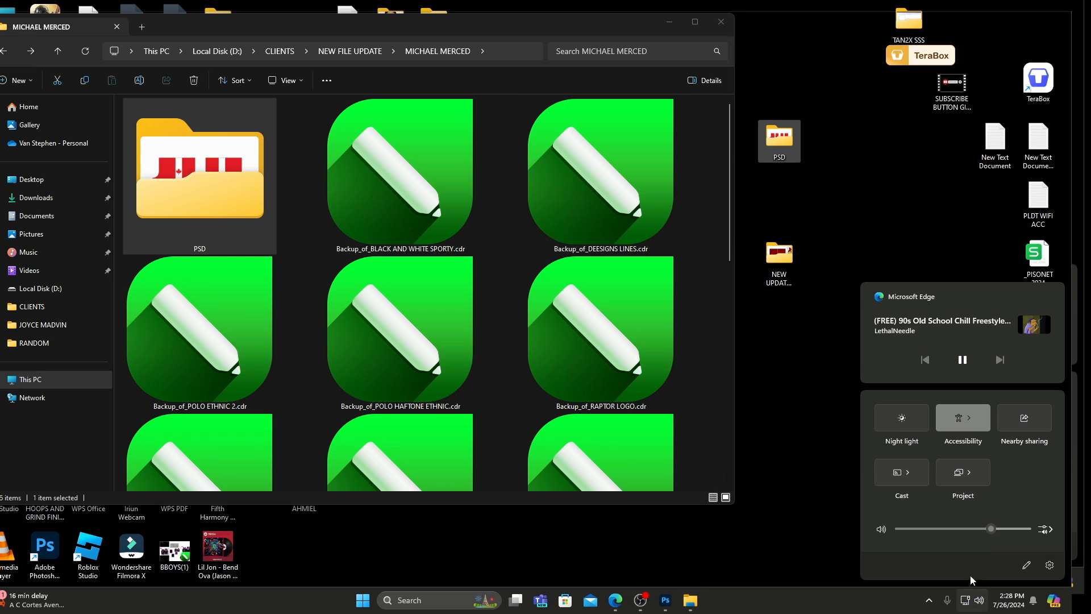
drag(990, 530, 977, 531)
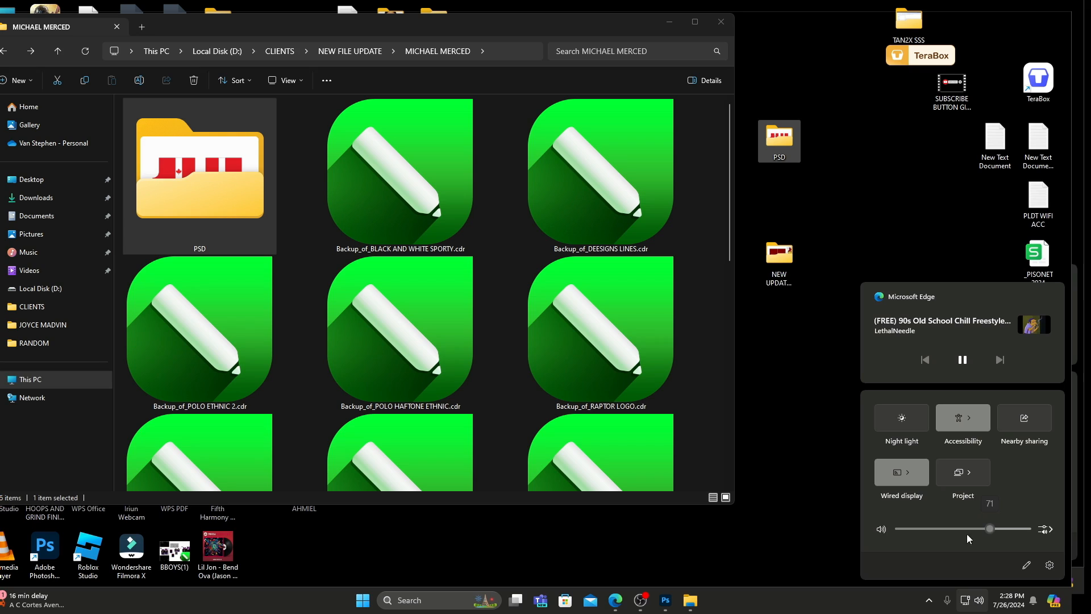
click(615, 600)
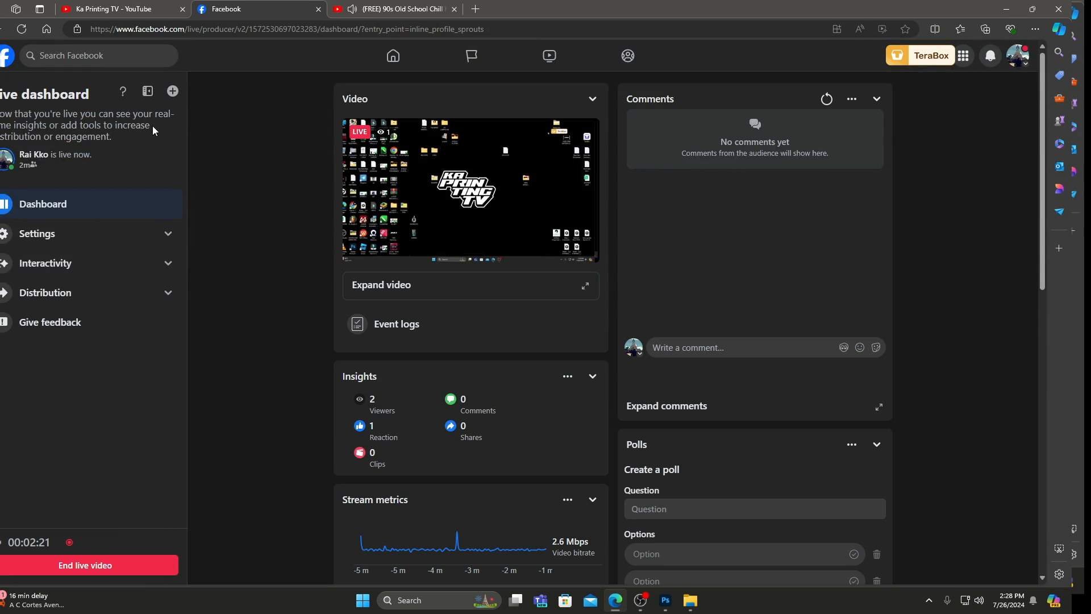
click(366, 8)
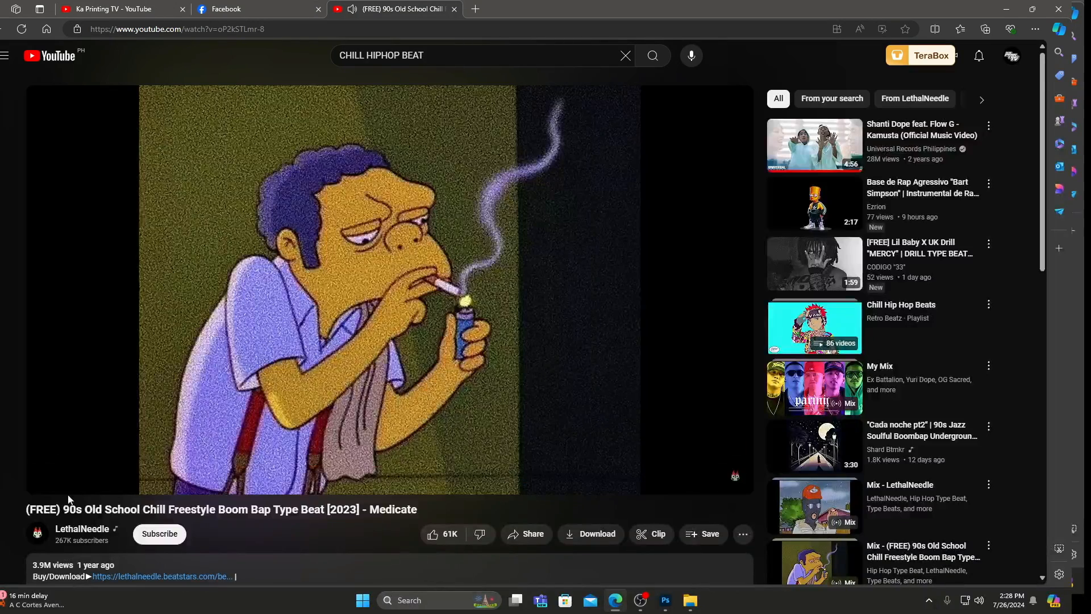
click(126, 481)
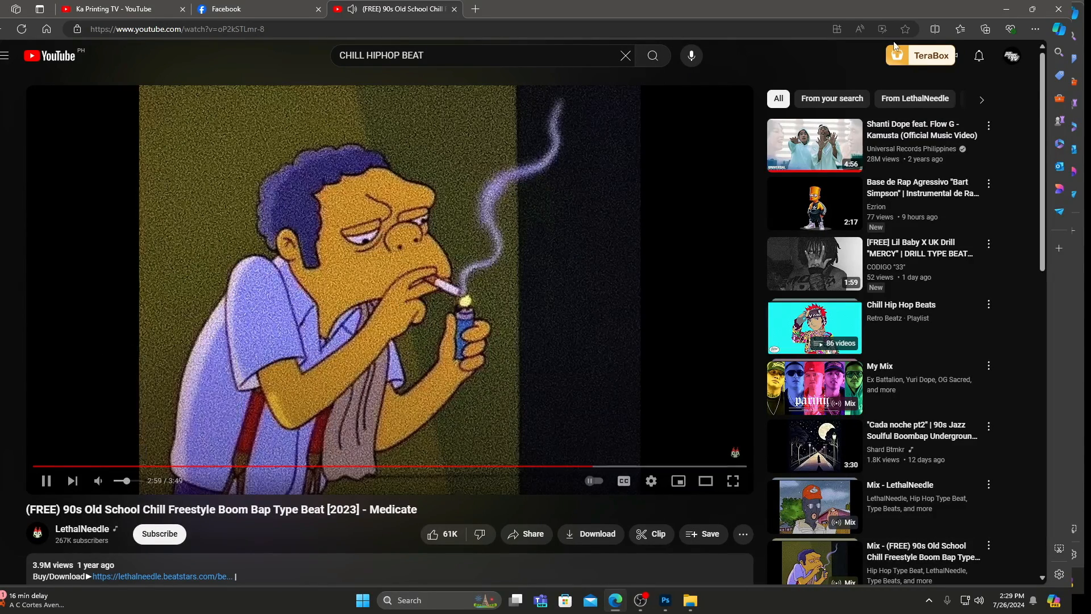
click(1007, 8)
Close the client's folder window and check the contents of the PSD folder copied to the desktop.
click(718, 23)
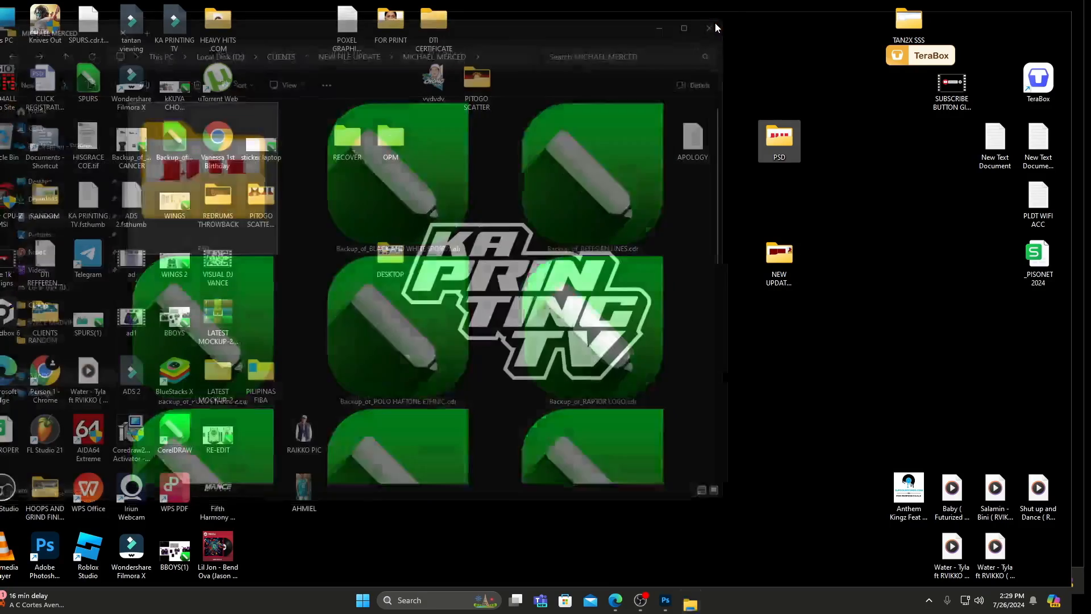
double_click(779, 138)
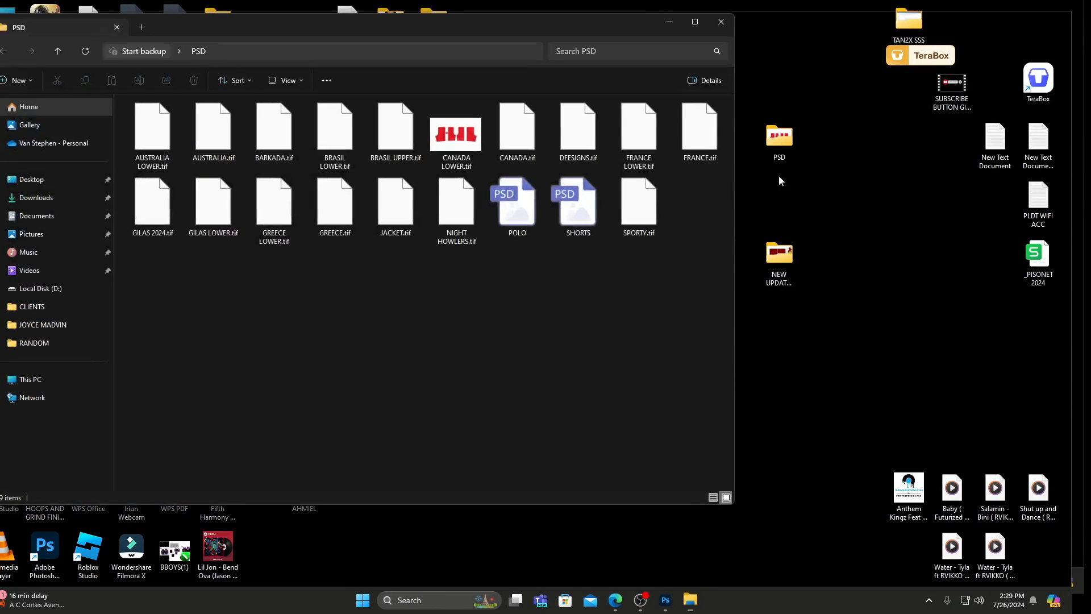
click(728, 20)
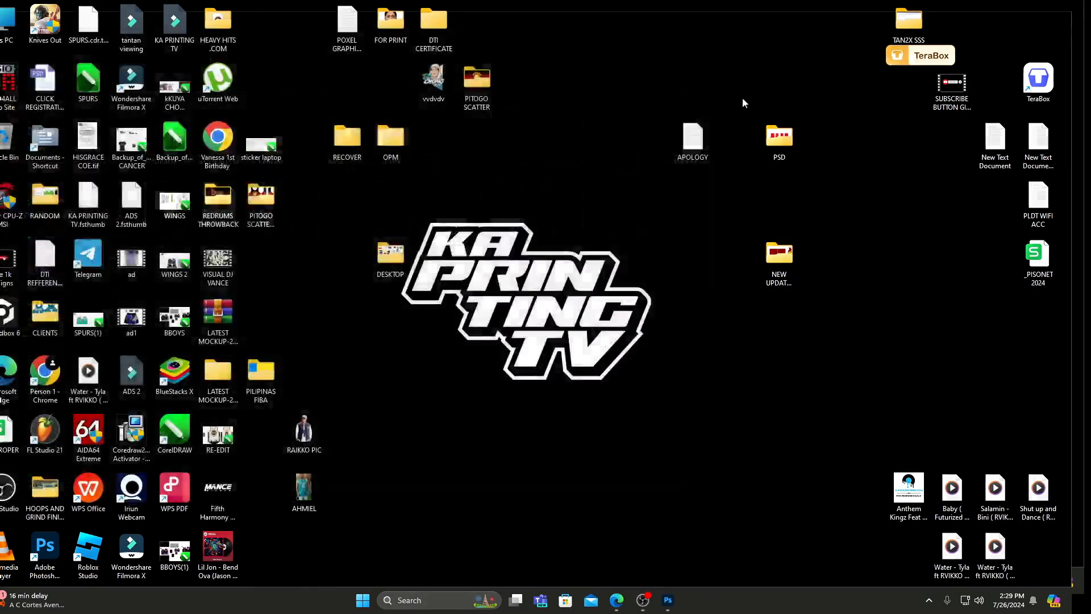
double_click(780, 137)
click(721, 20)
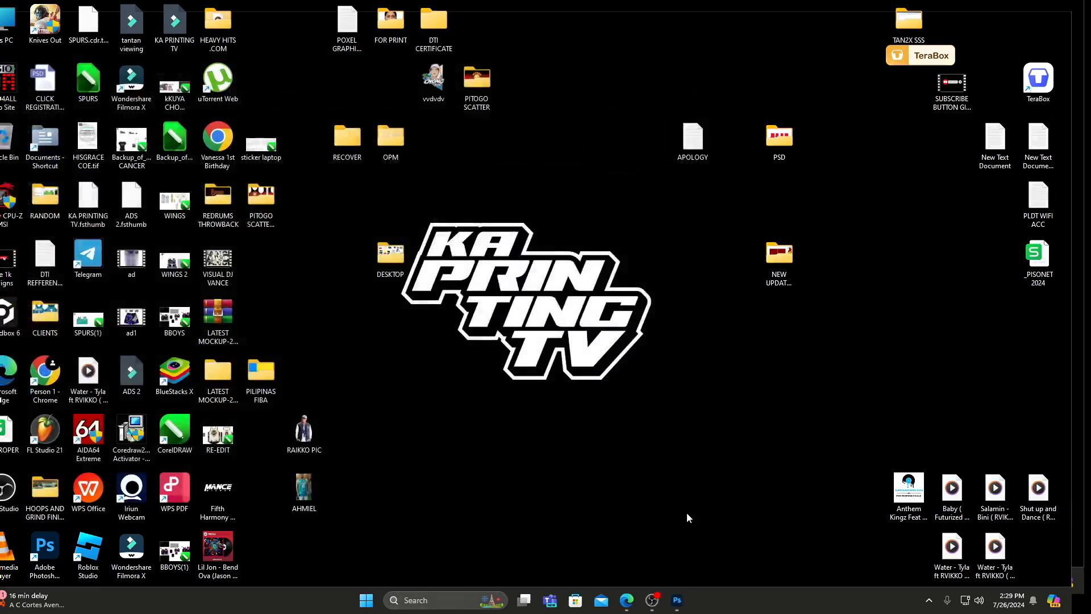
Switch to Photoshop and close the vvsdv.jpg document.
click(676, 606)
click(96, 42)
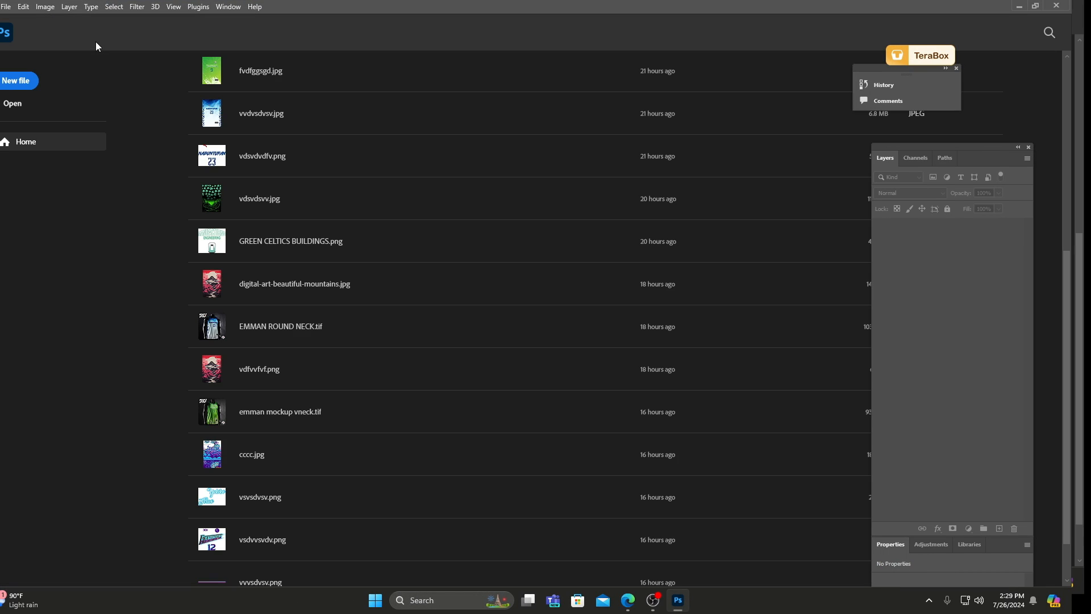
Browse the Desktop folder for a file to open and search it for FIBA.
click(6, 7)
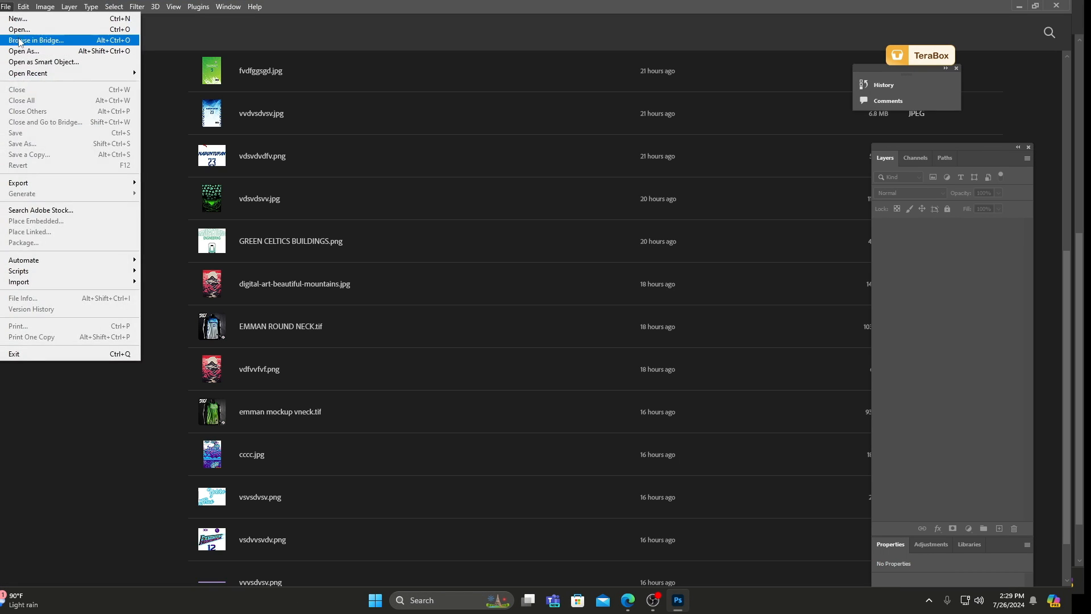
click(19, 29)
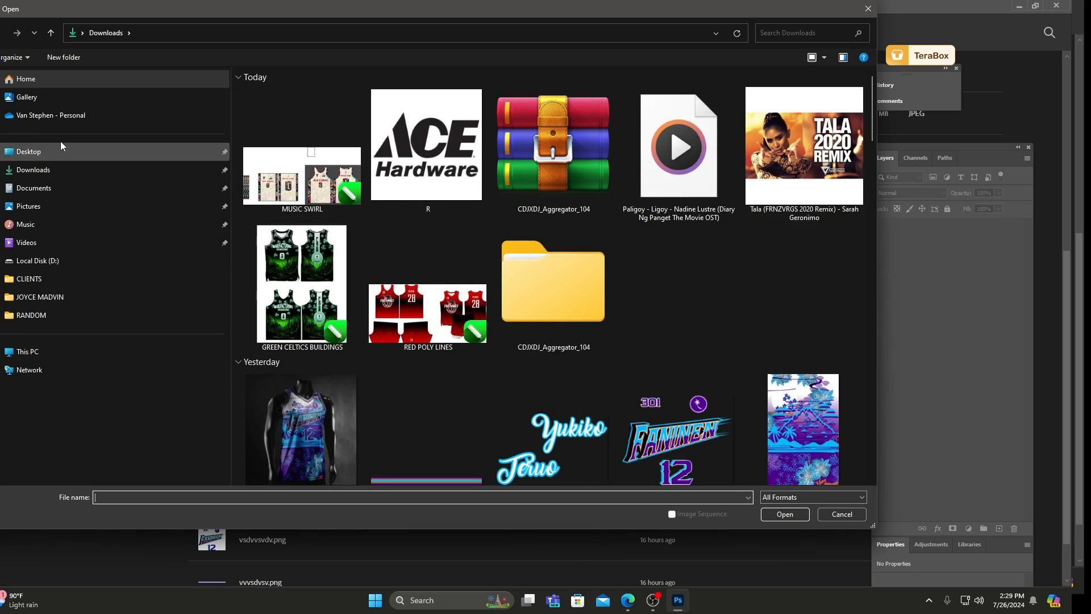
click(61, 151)
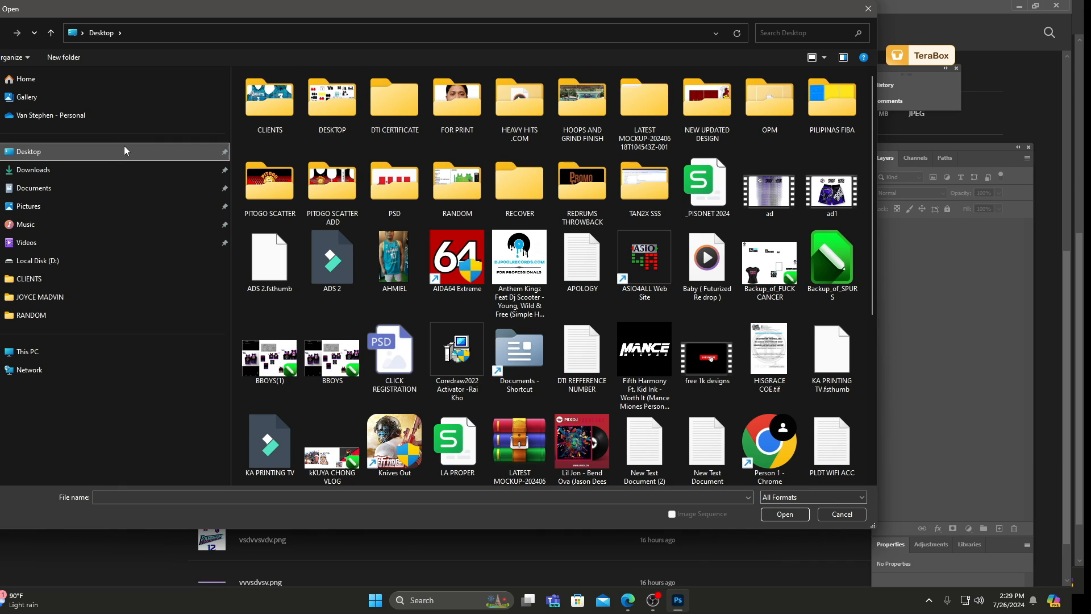
drag(196, 14, 104, 22)
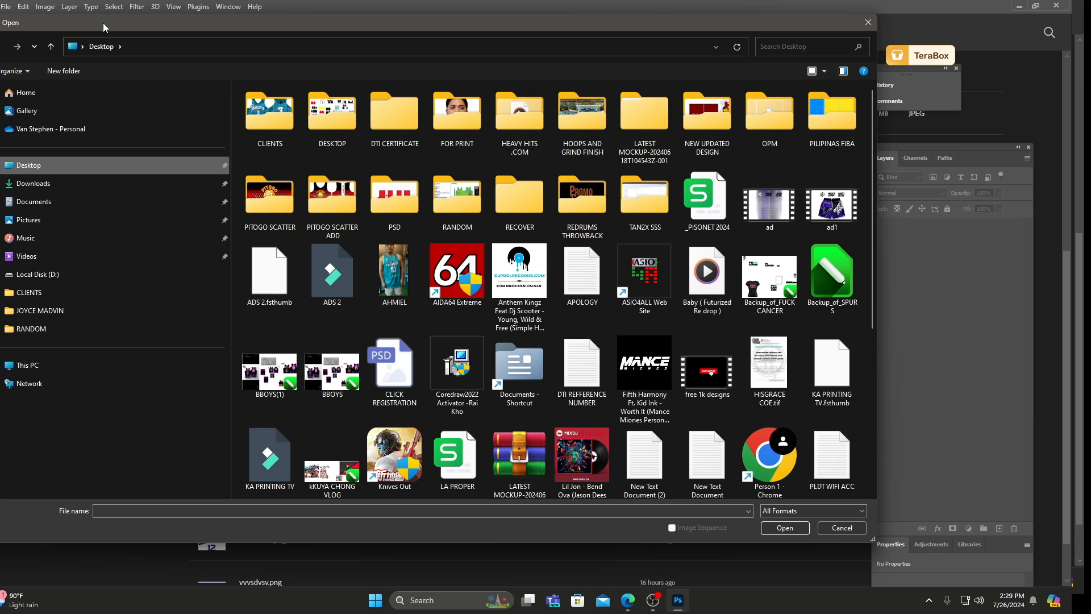
drag(104, 23, 111, 23)
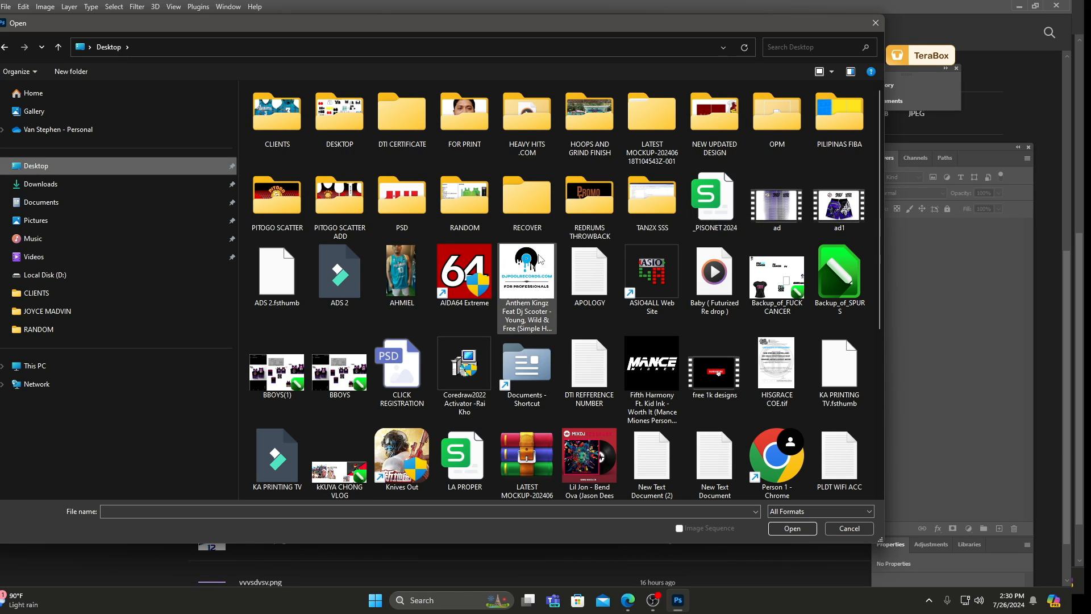
click(56, 182)
click(57, 172)
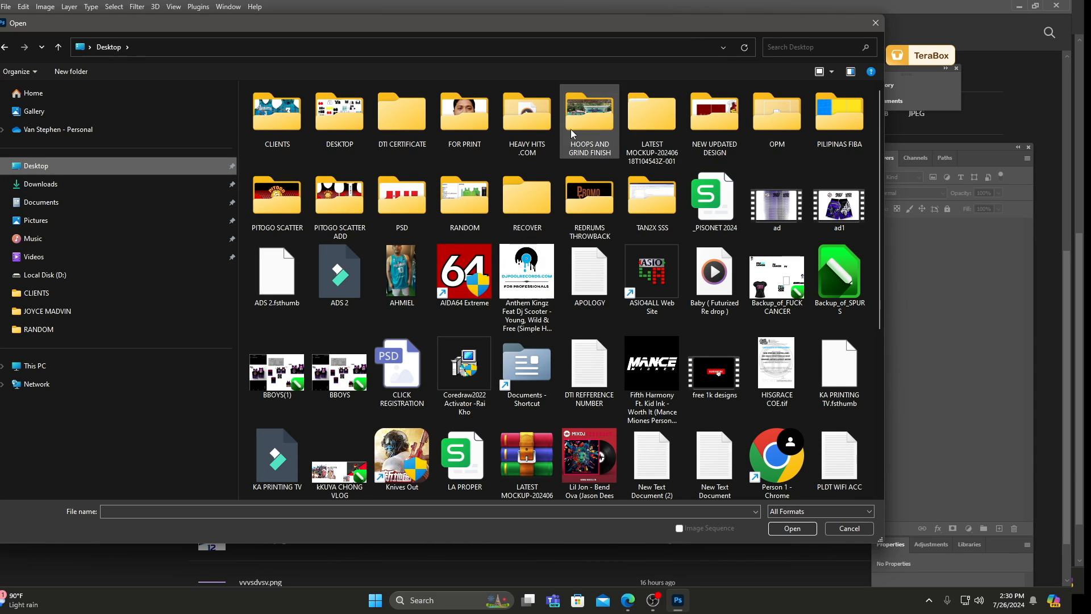
scroll(571, 133, down, 5)
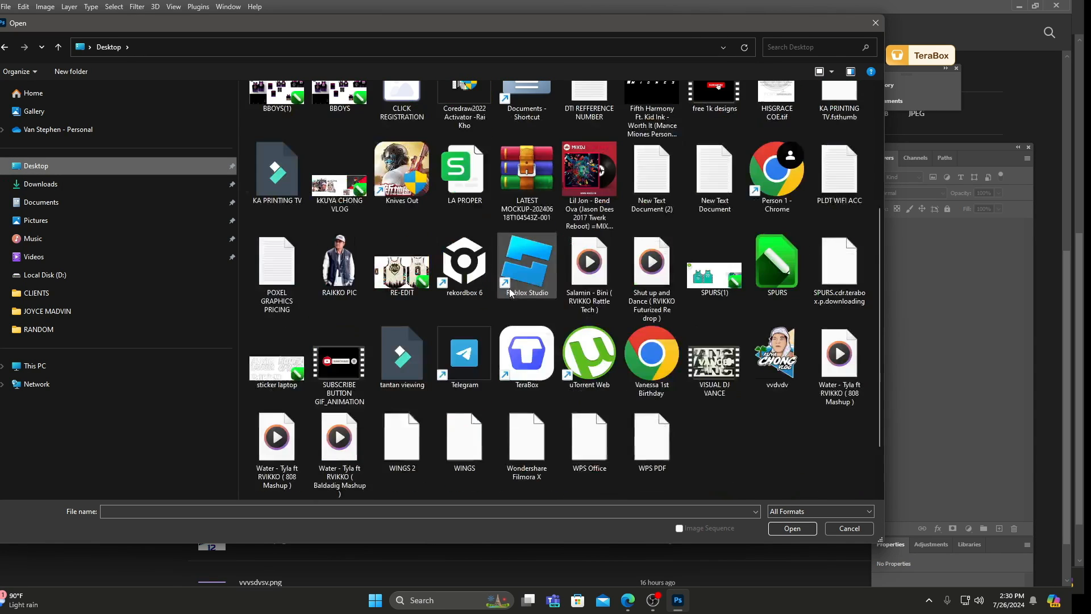
click(791, 49)
text(FIBA)
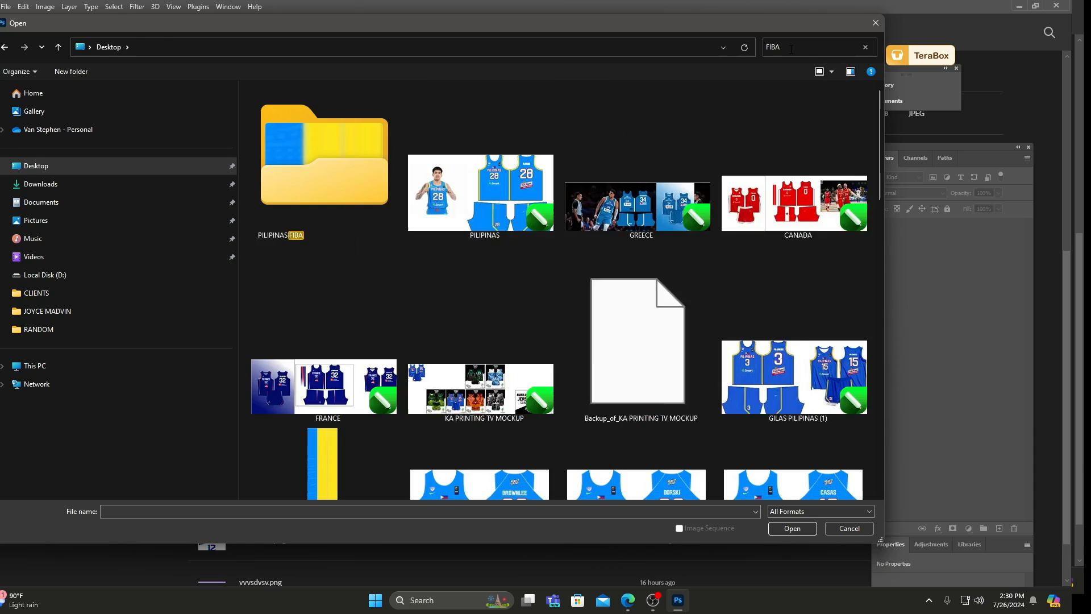
scroll(344, 167, down, 9)
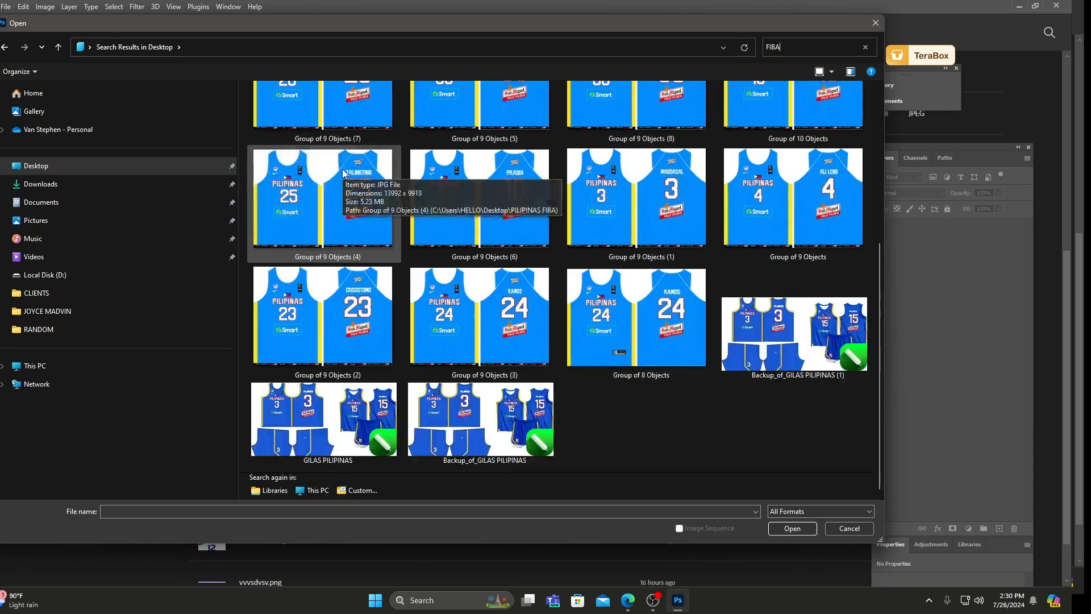
Cancel the file opening and check the PSD folder's name on the desktop before returning to Photoshop.
click(876, 23)
click(1018, 7)
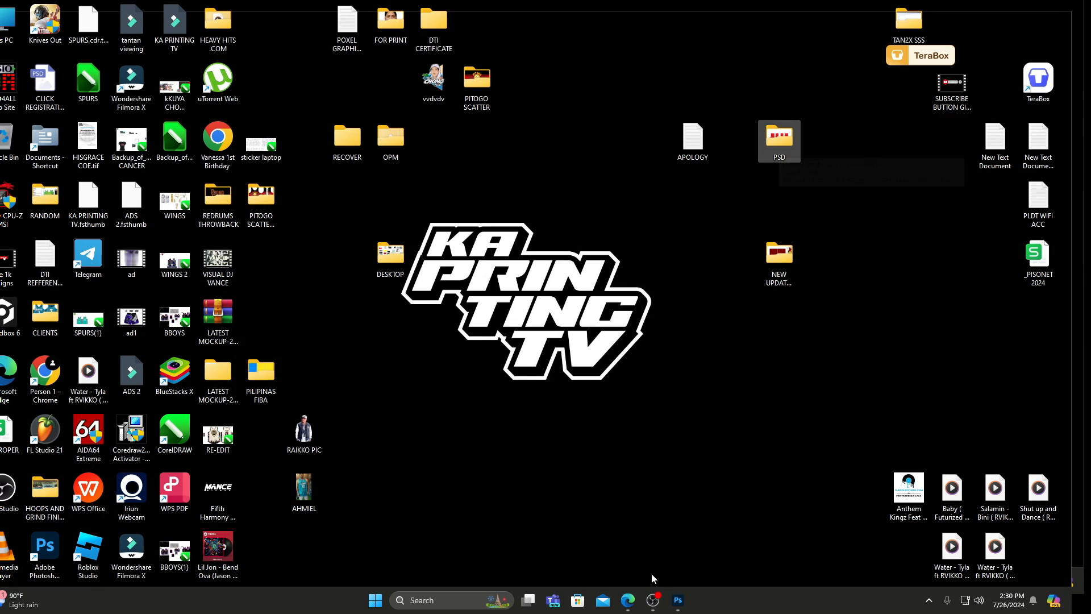
click(679, 602)
click(679, 604)
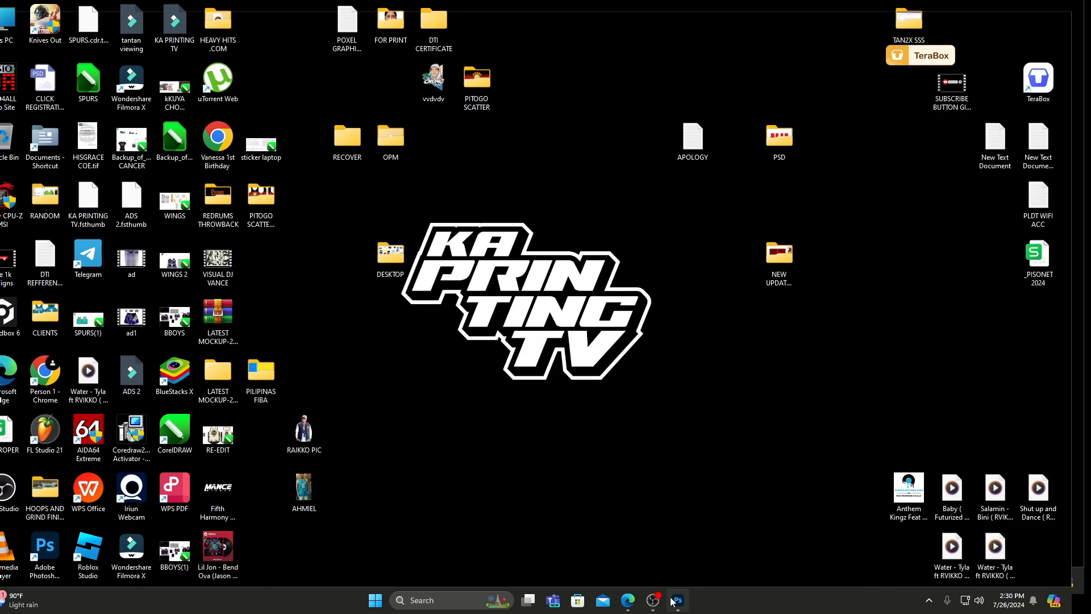
click(673, 601)
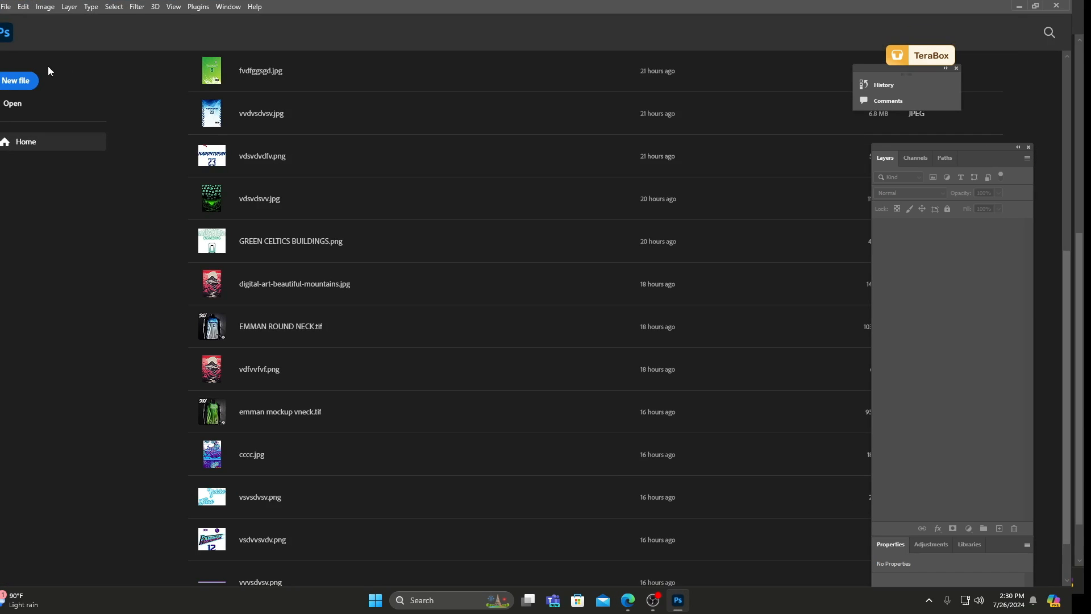
Browse for a file to open and go into the PSD folder on the desktop.
click(6, 7)
click(23, 32)
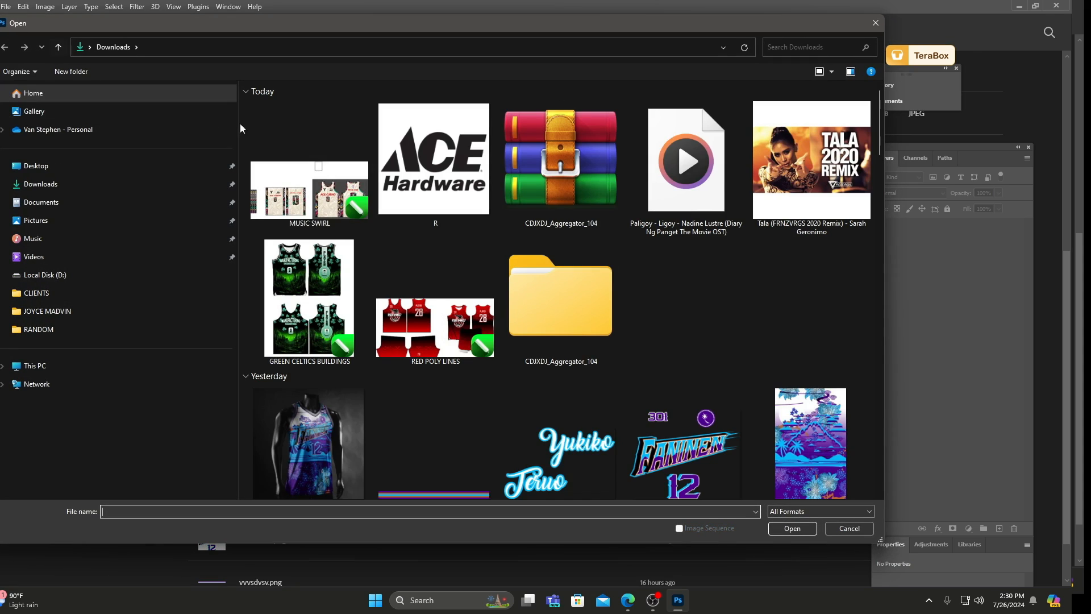
click(94, 167)
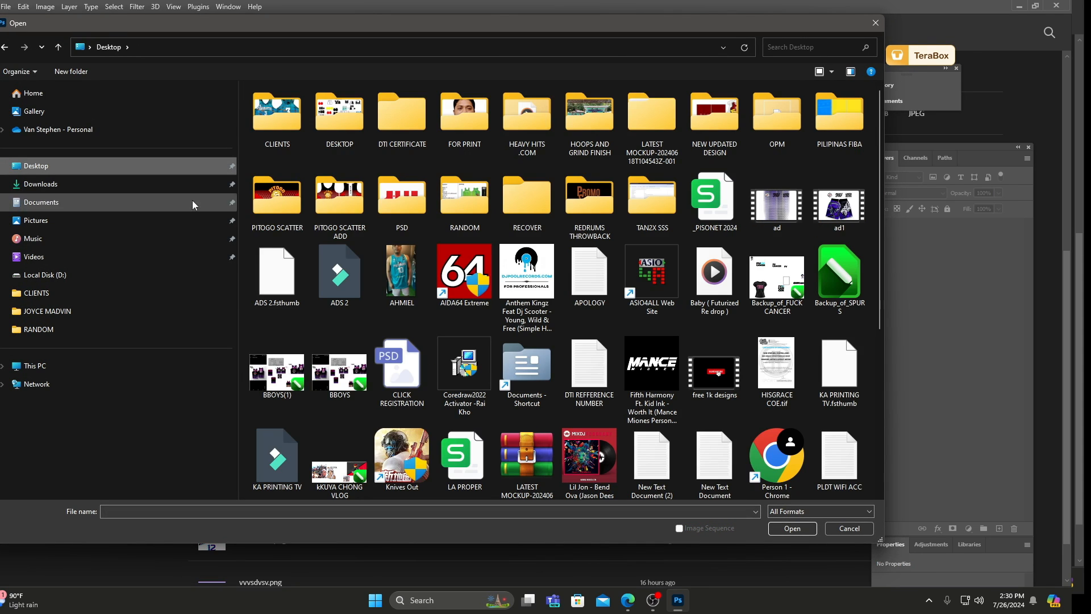
double_click(402, 197)
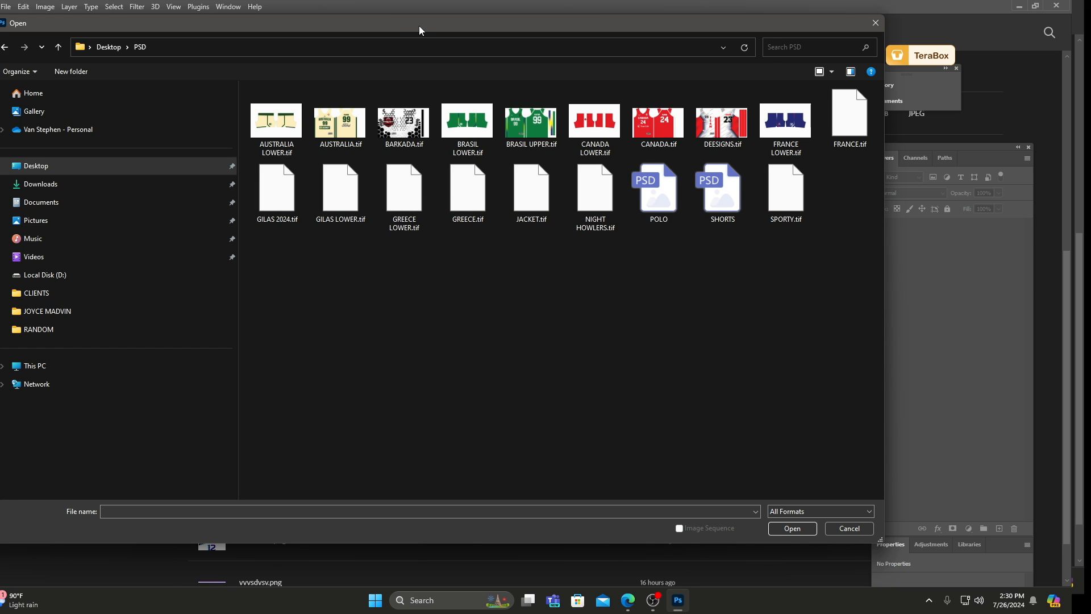
Delete BARKADA.tif, DEESIGNS.tif, JACKET.tif, NIGHT HOWLERS.tif and POLO from the desktop's PSD folder.
click(399, 135)
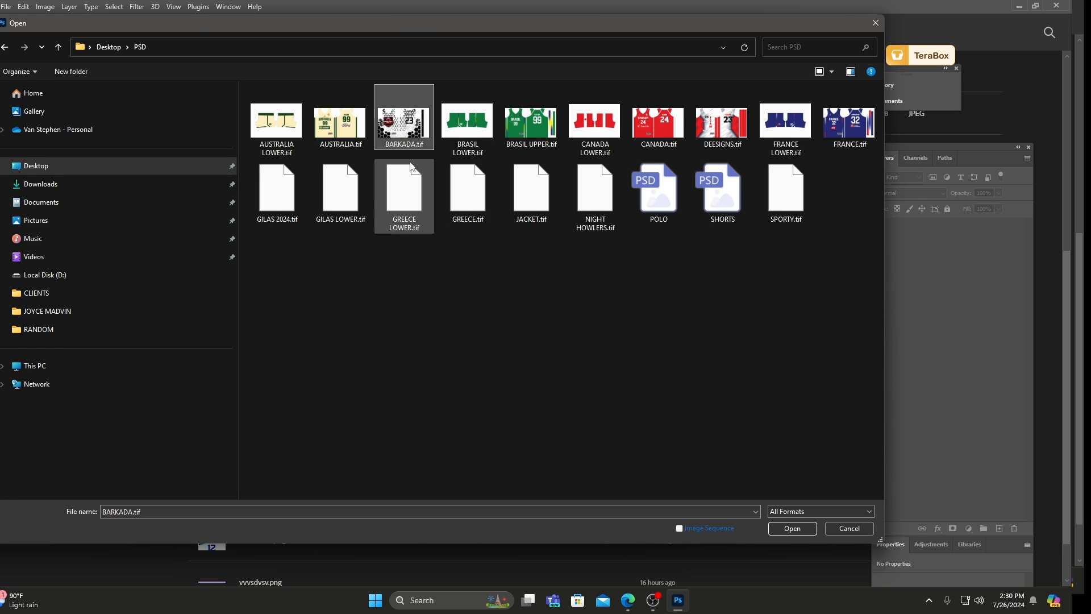
key(Delete)
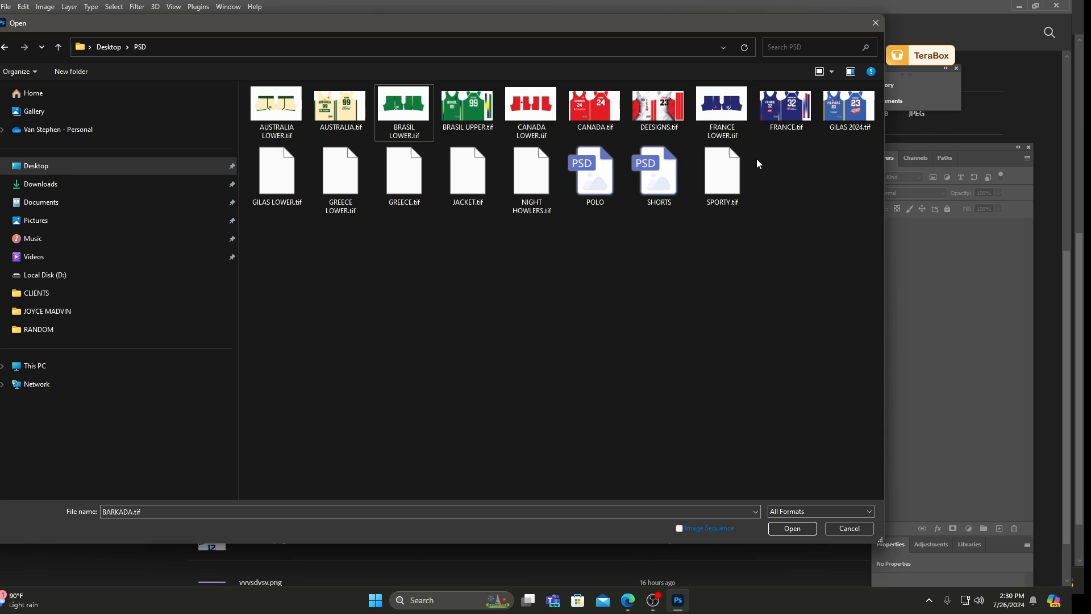
click(658, 111)
key(Delete)
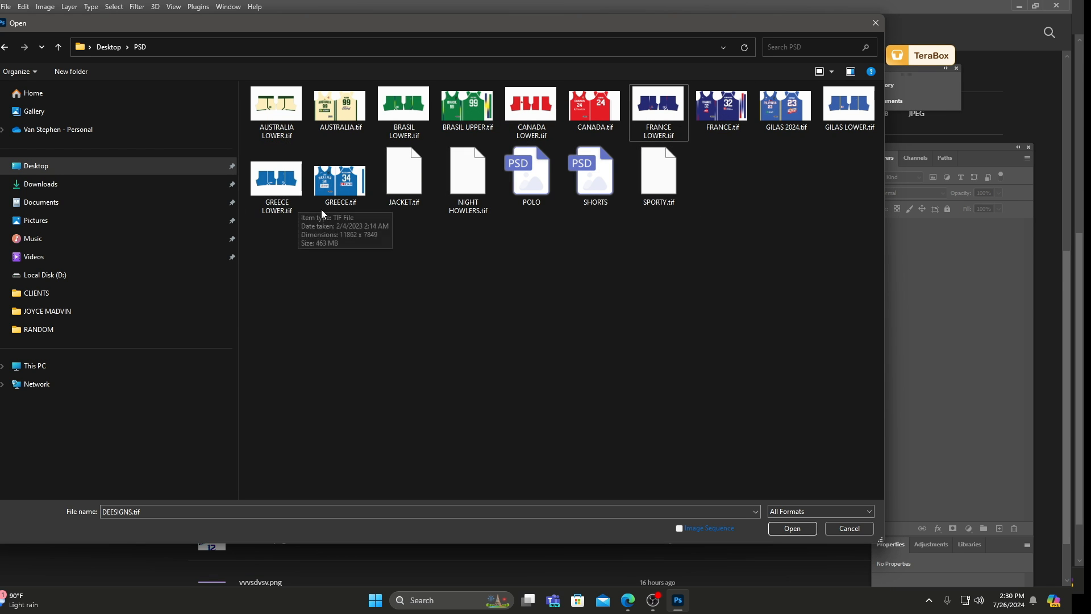
click(404, 182)
key(Delete)
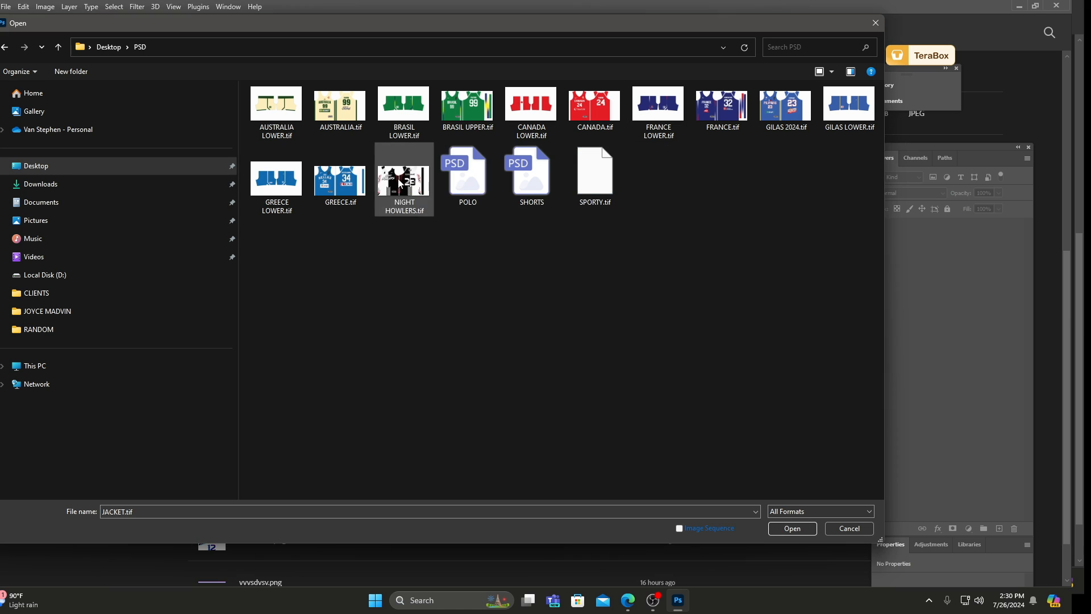
click(390, 186)
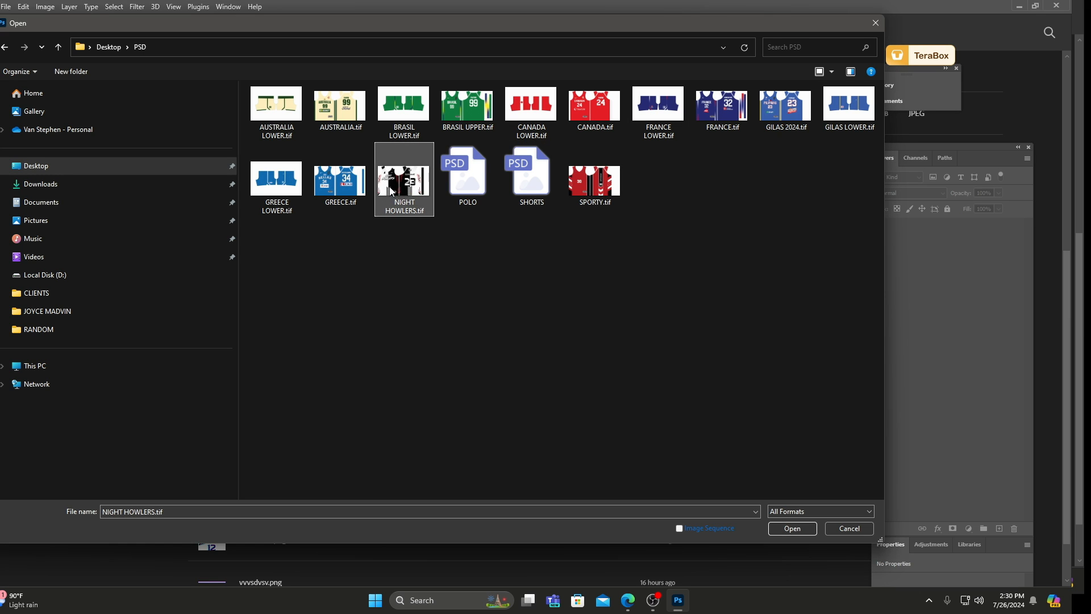
key(Delete)
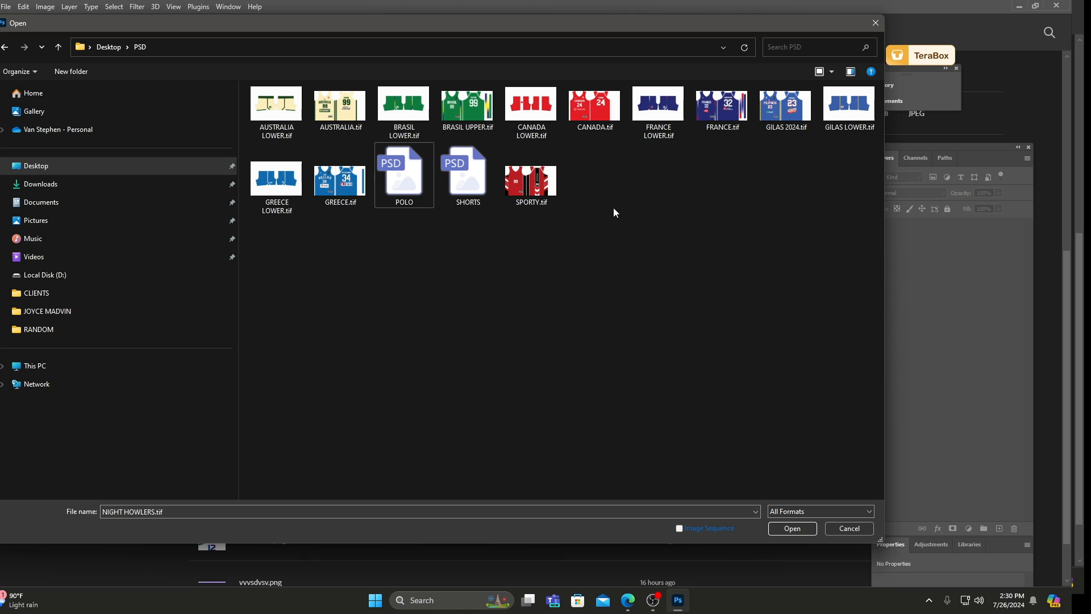
click(415, 192)
key(Delete)
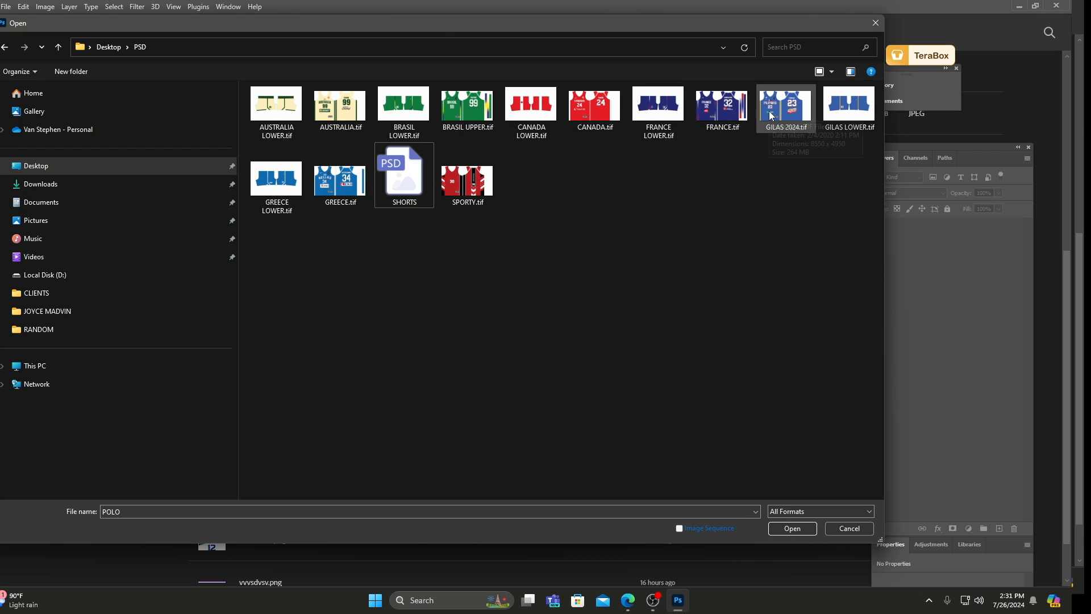
Open GREECE.tif from the PSD folder and view the jersey layout.
click(340, 181)
click(790, 529)
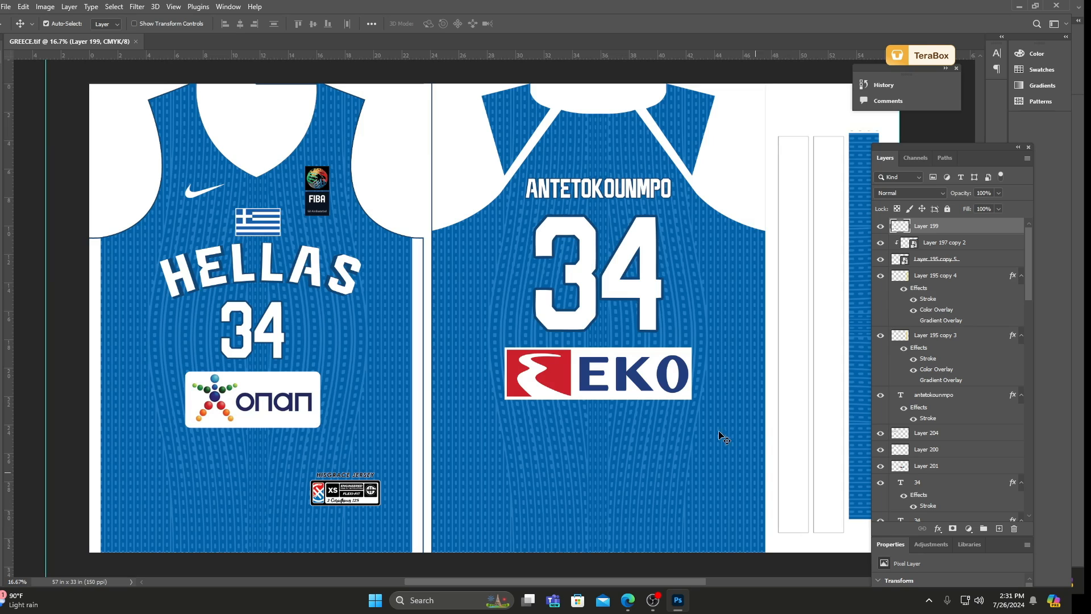
scroll(721, 441, down, 1)
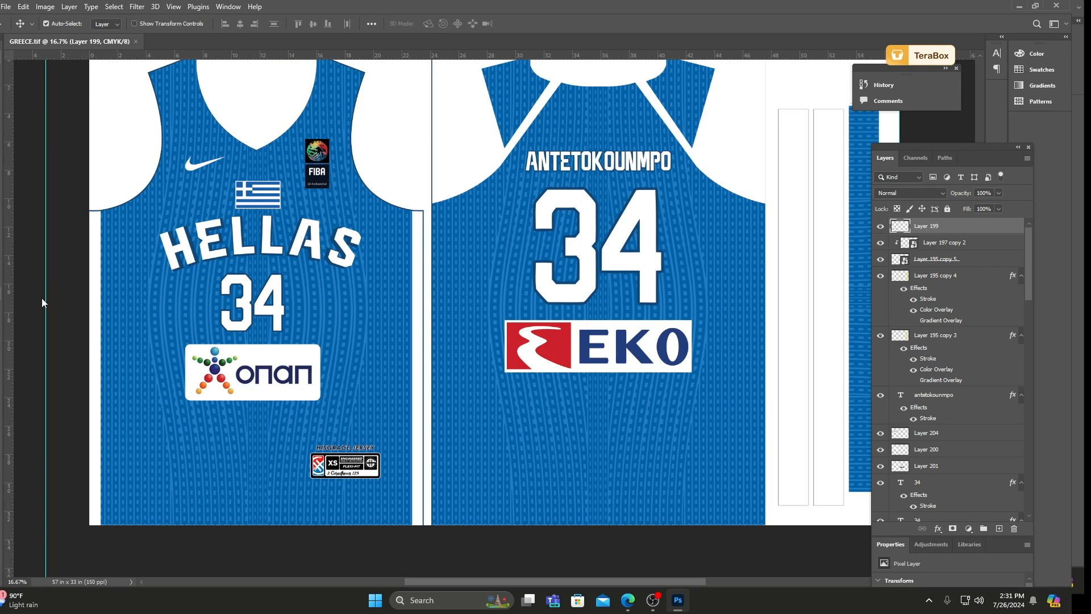
Try 23 as the number on the back of the jersey and set it back to 34.
click(1, 294)
double_click(582, 225)
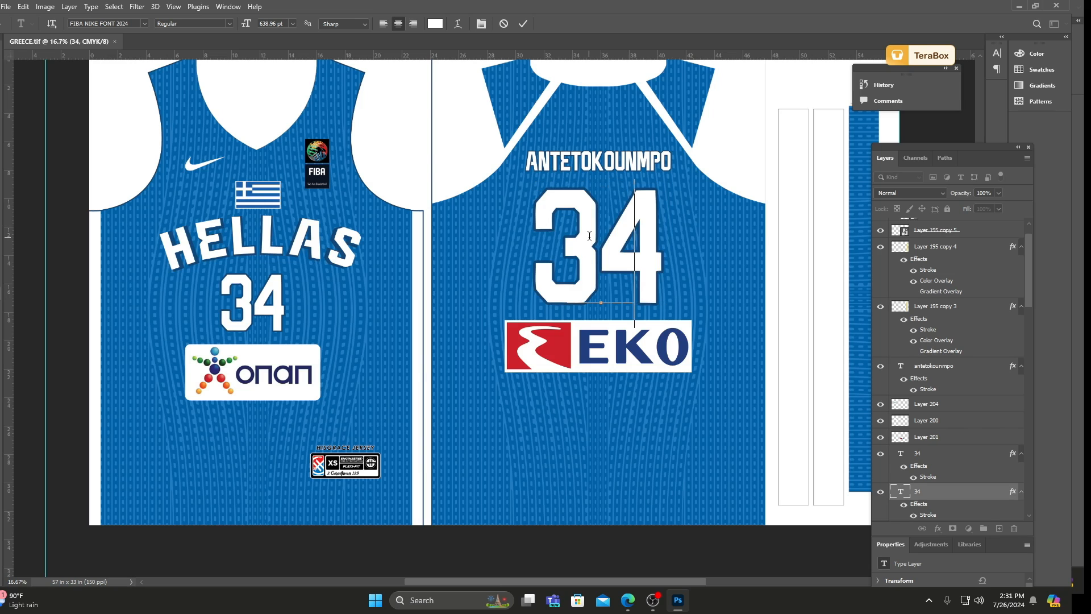
text(23)
key(ctrl+a)
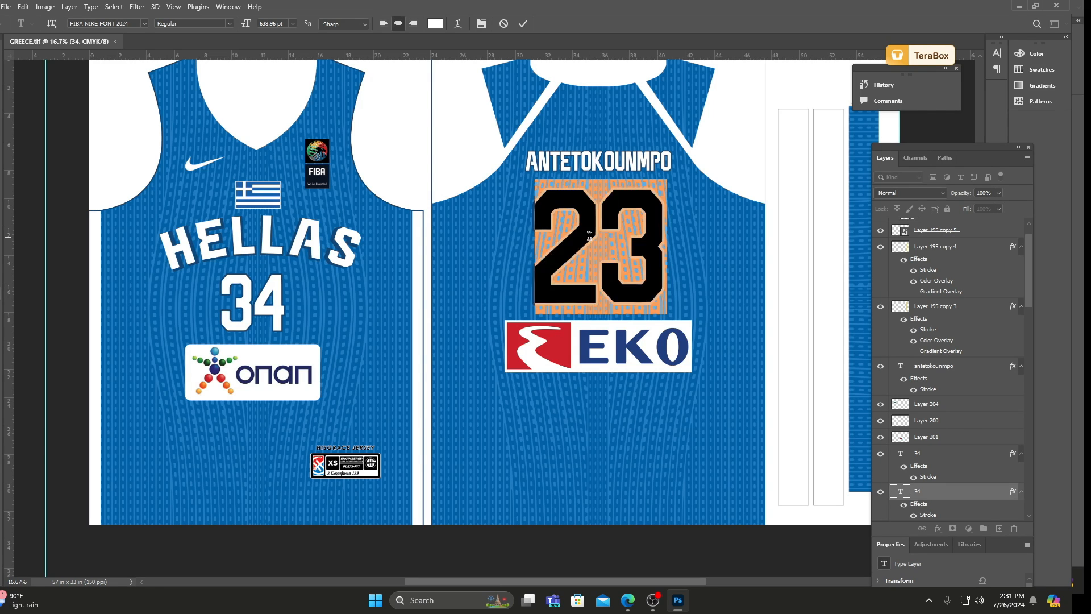
text(34)
key(ctrl+Return)
Inspect the HELLAS lettering up close and open the Layer 197 smart object holding the jersey's background pattern.
key(ctrl+minus)
scroll(273, 193, up, 4)
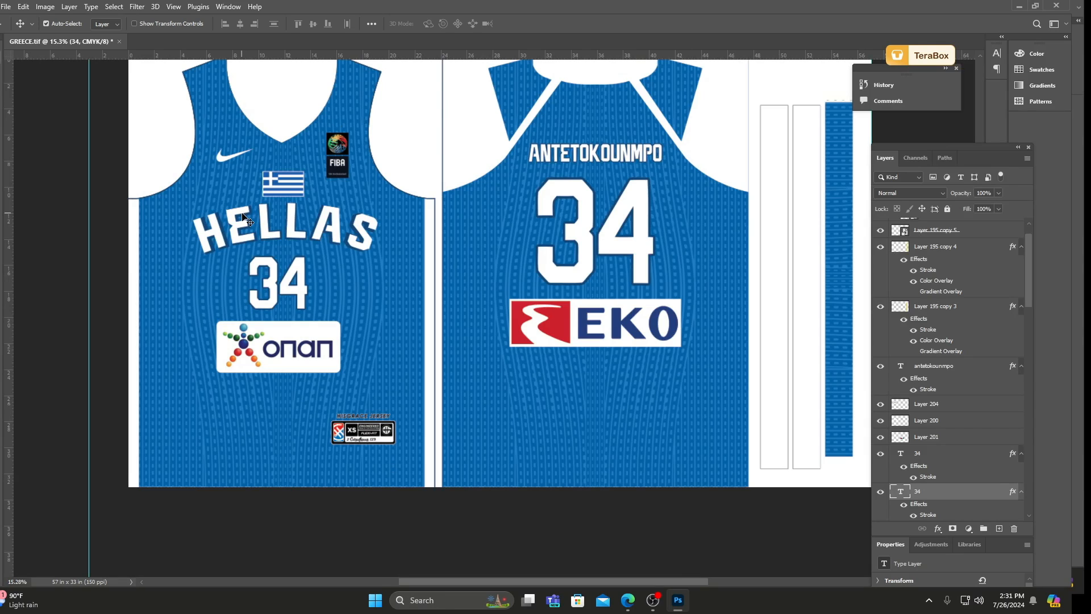
scroll(241, 204, up, 3)
drag(236, 190, 228, 236)
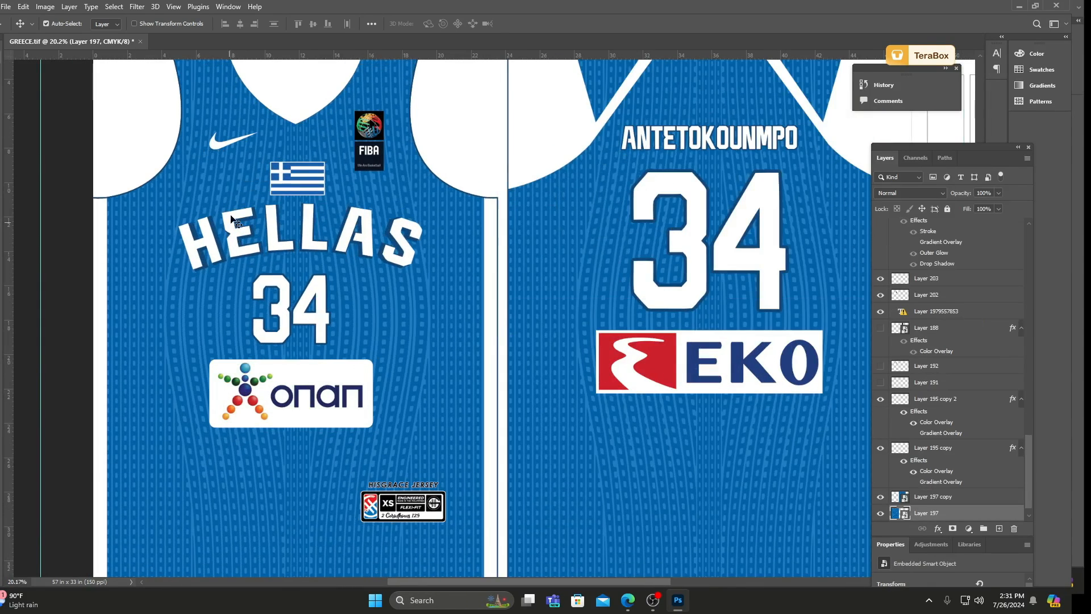
scroll(250, 239, up, 6)
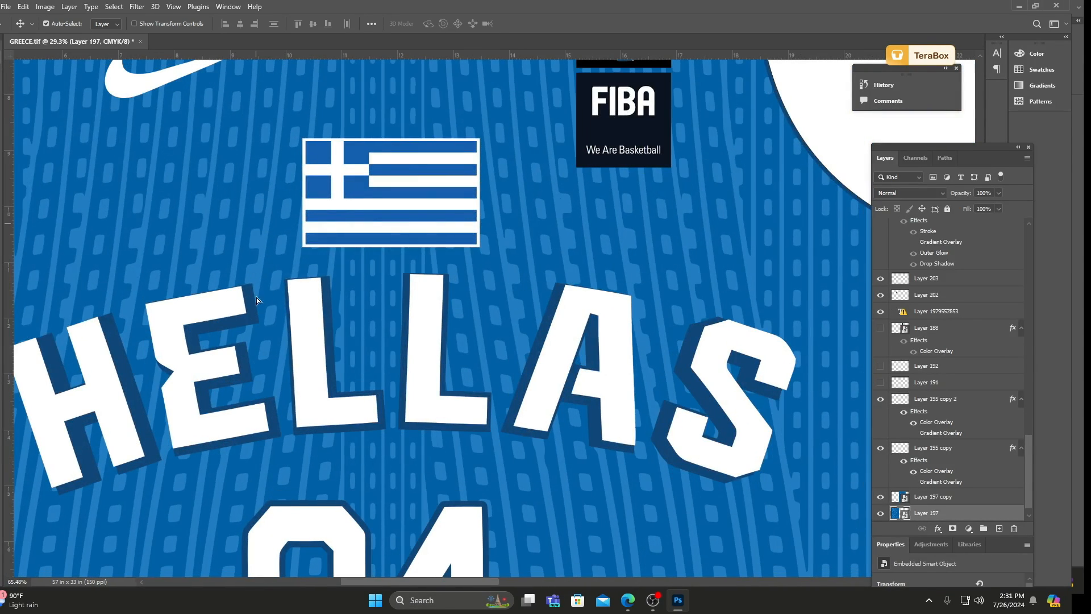
scroll(503, 276, down, 3)
scroll(503, 277, down, 2)
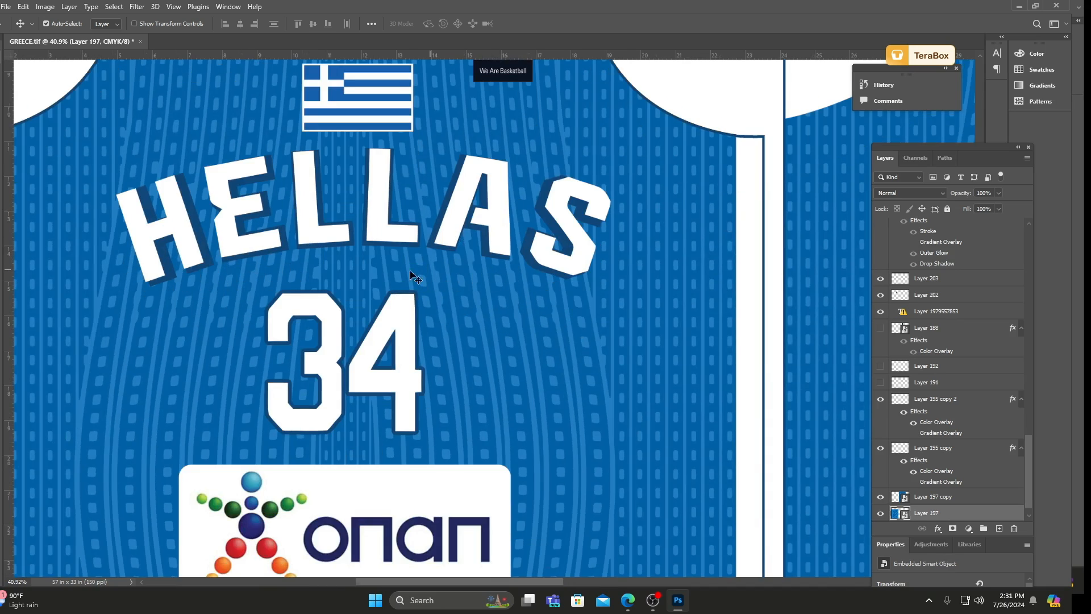
double_click(896, 513)
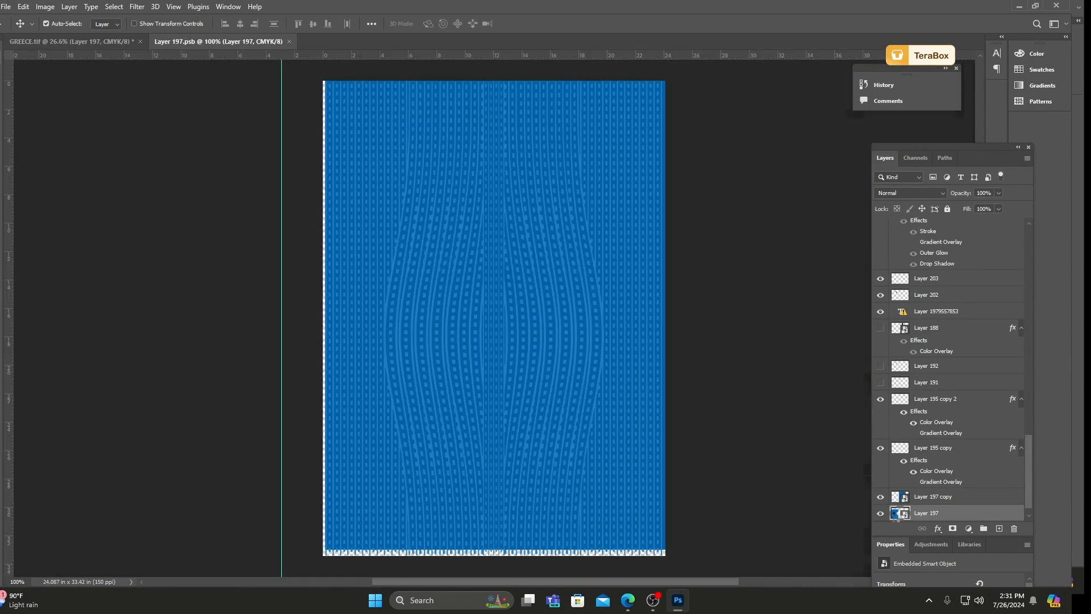
Toggle the visibility of Layer 197 and Layer 198 to compare the pattern with its base colour.
click(880, 231)
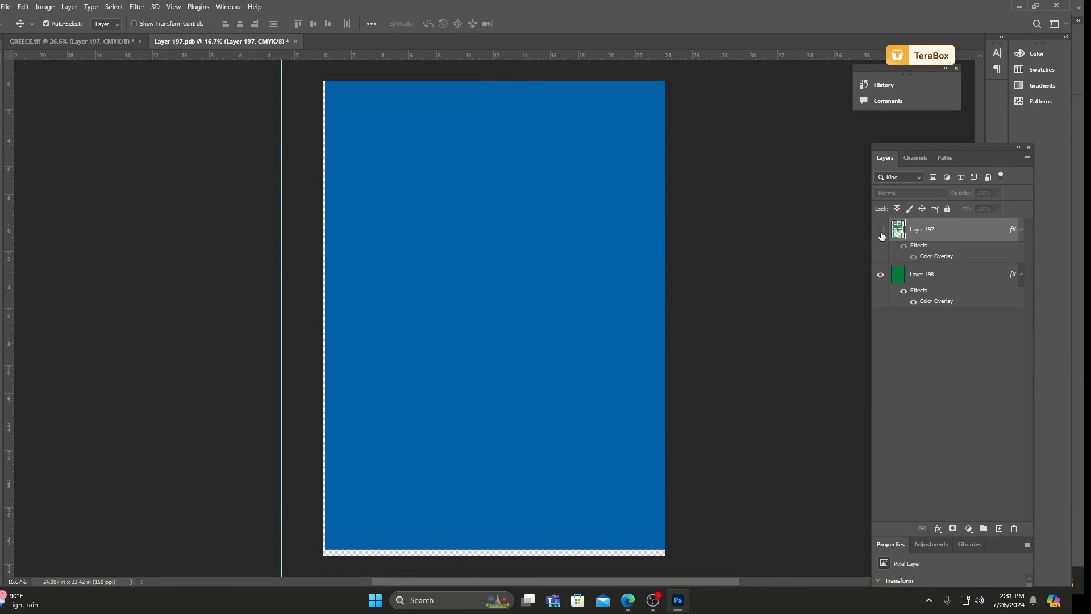
click(880, 230)
click(881, 276)
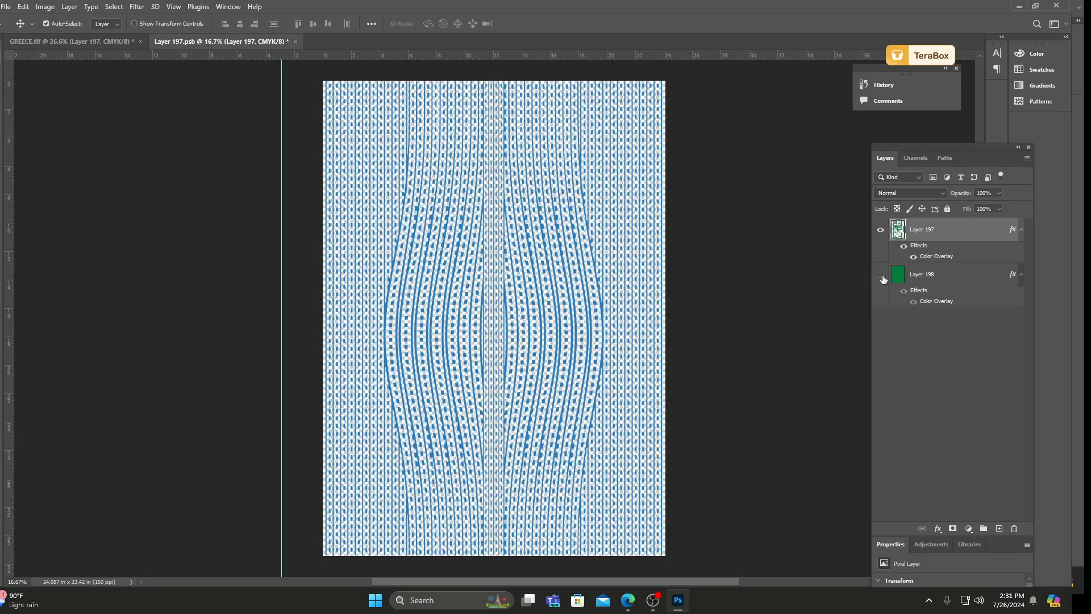
click(881, 276)
click(881, 276)
click(881, 276)
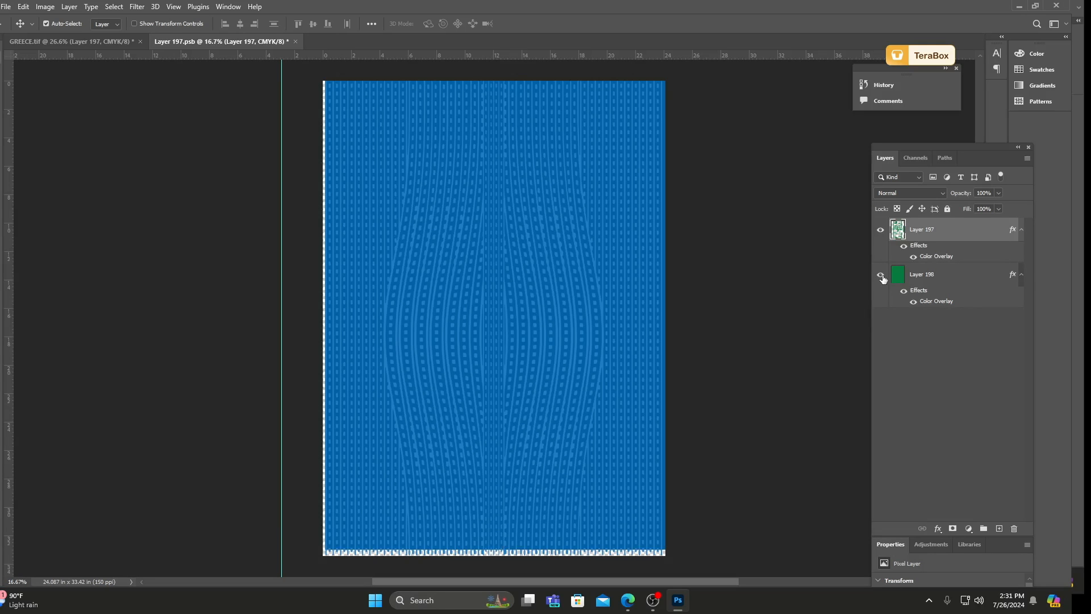
Check the layer style settings of Layer 198, and close the Layer 197 smart object and GREECE.tif without saving.
double_click(902, 281)
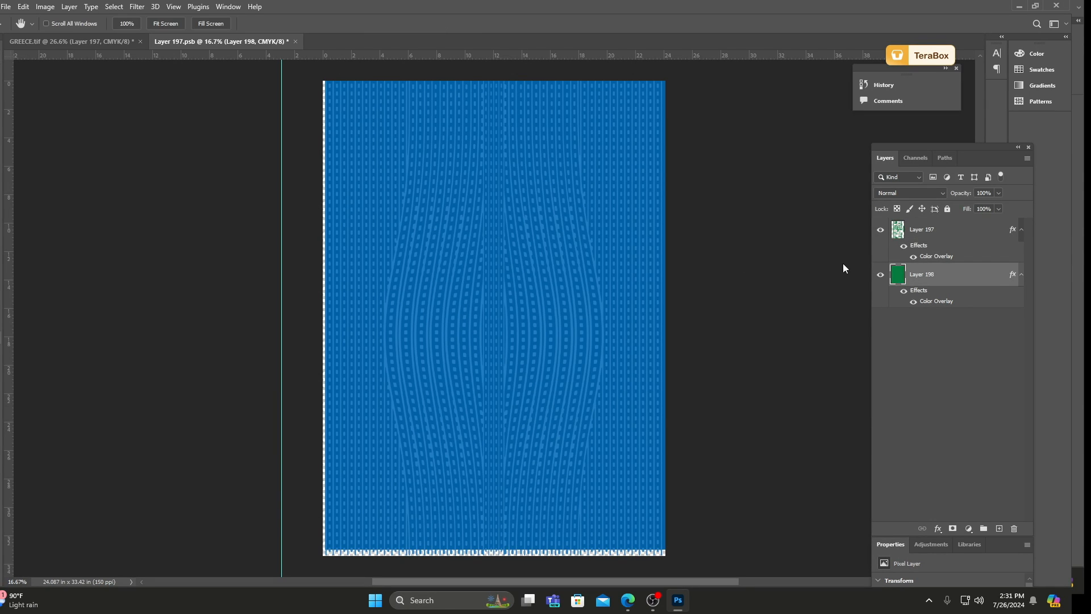
click(989, 158)
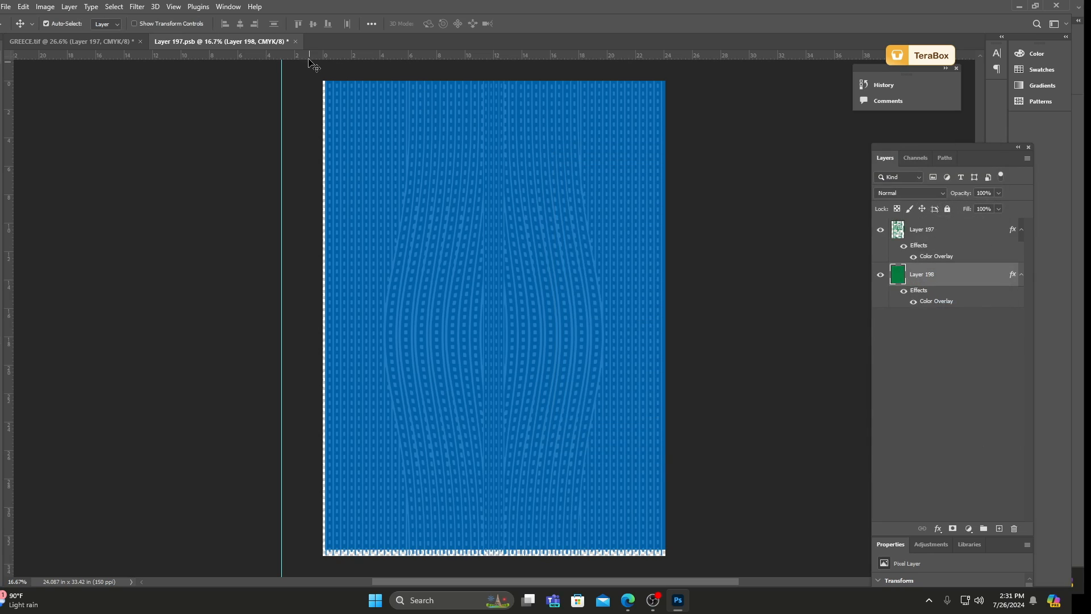
click(296, 41)
click(520, 223)
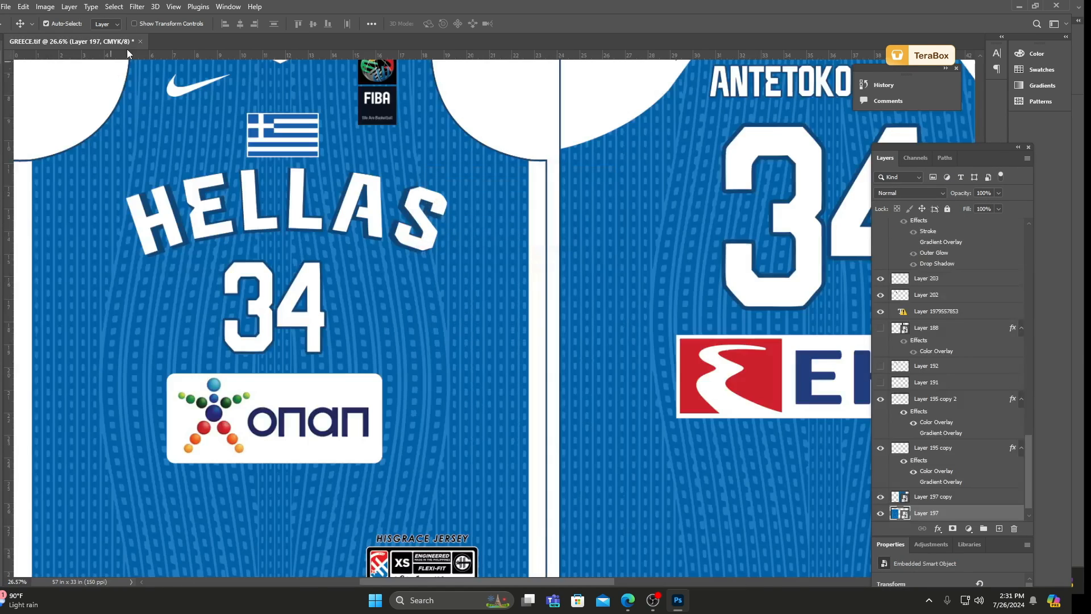
click(141, 42)
click(521, 223)
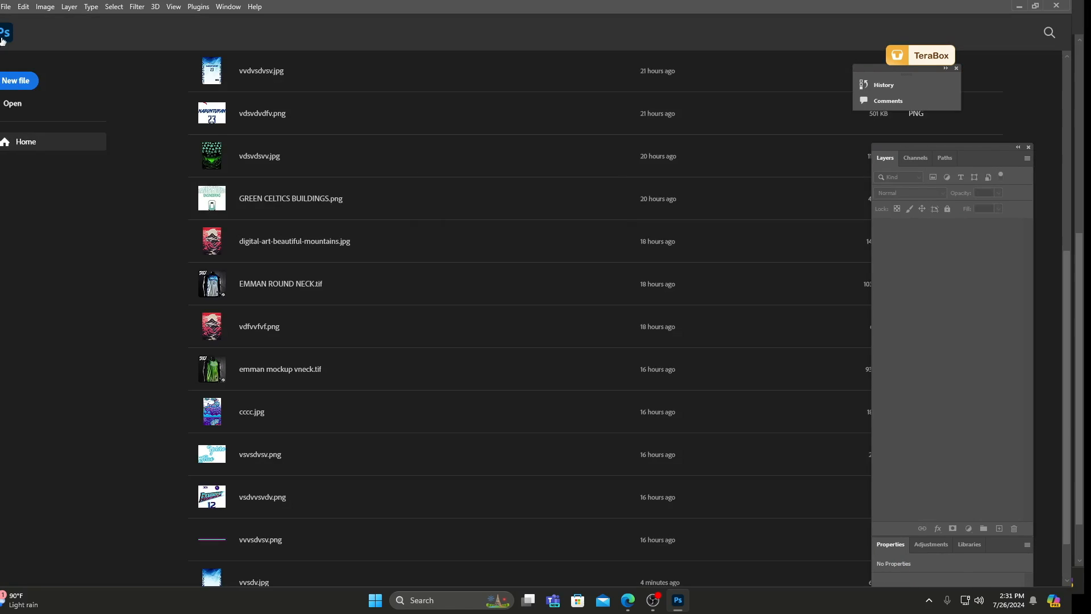
Delete SPORTY.tif from the PSD folder and open GILAS 2024.tif.
click(6, 6)
click(21, 30)
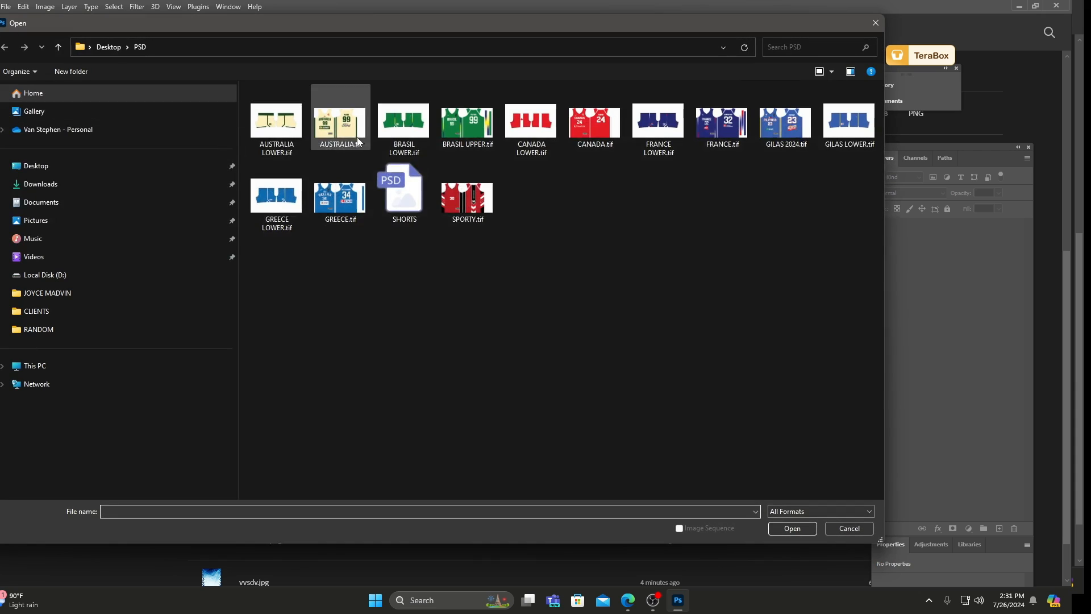
click(488, 221)
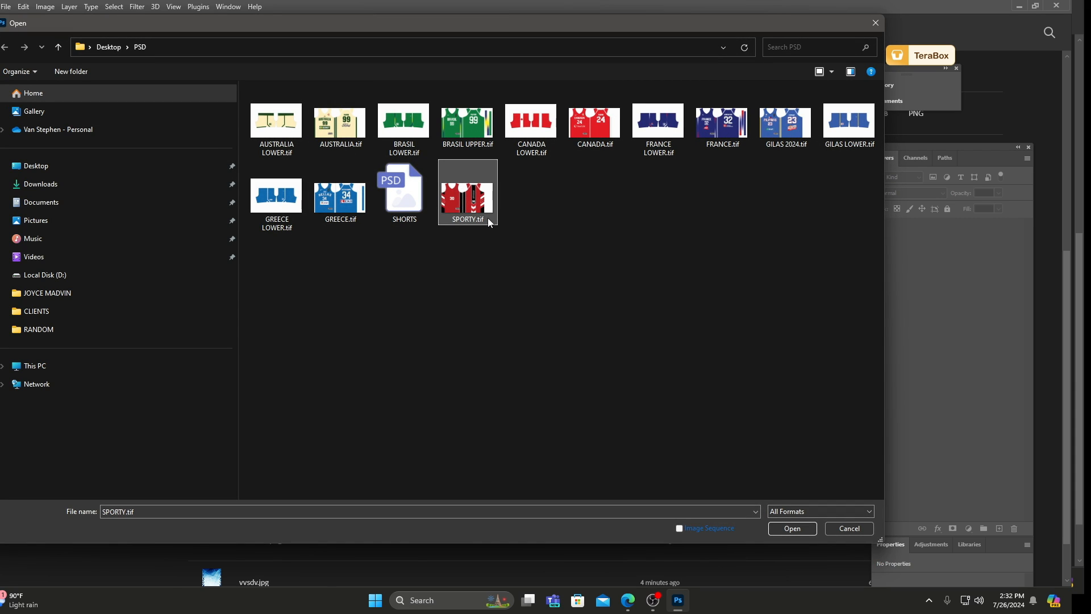
key(Delete)
key(Escape)
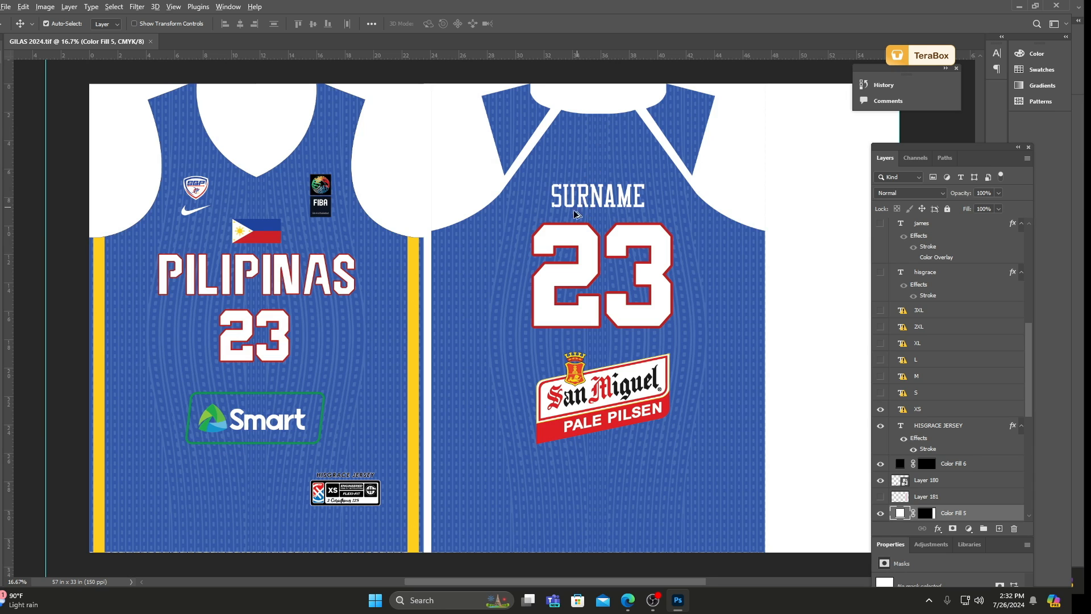
Examine the front and back layout of the blue PILIPINAS jersey, including its number, surname and sponsor logos.
scroll(515, 290, down, 1)
scroll(509, 295, down, 1)
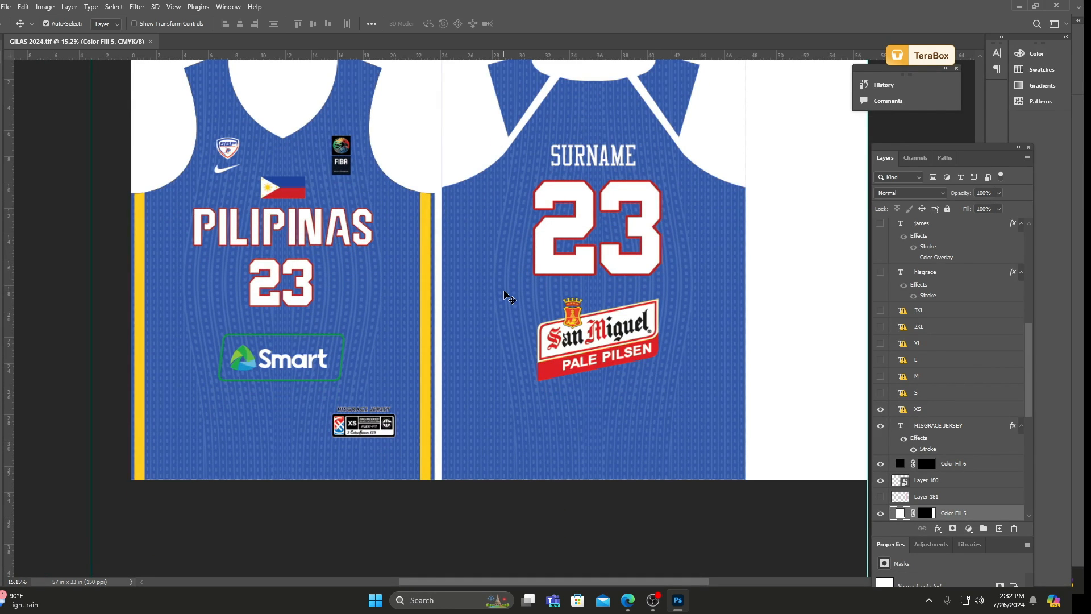
scroll(506, 294, up, 1)
scroll(453, 256, down, 1)
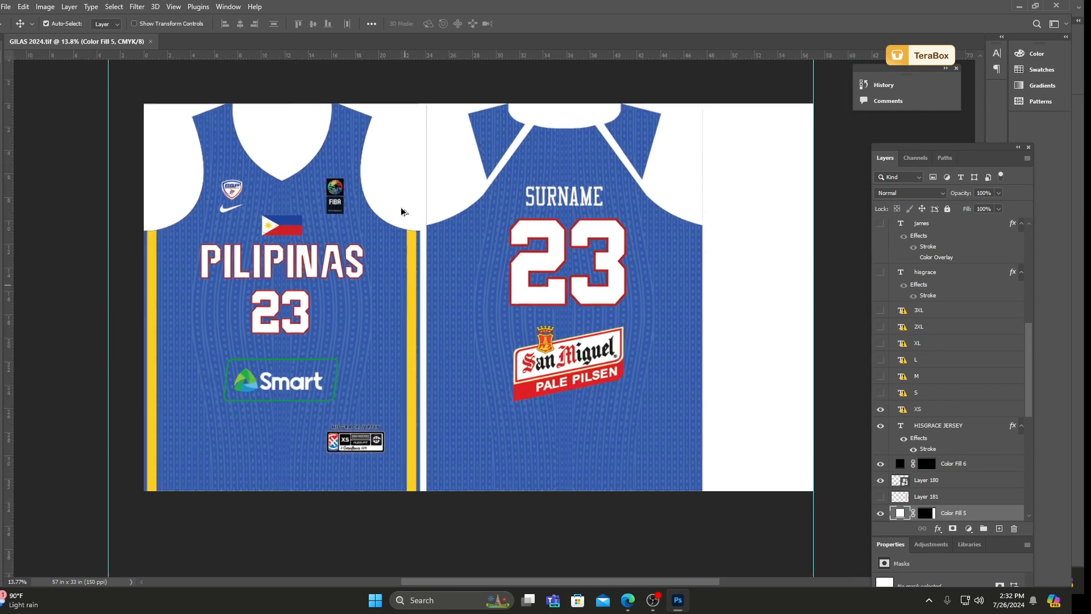
scroll(392, 162, up, 2)
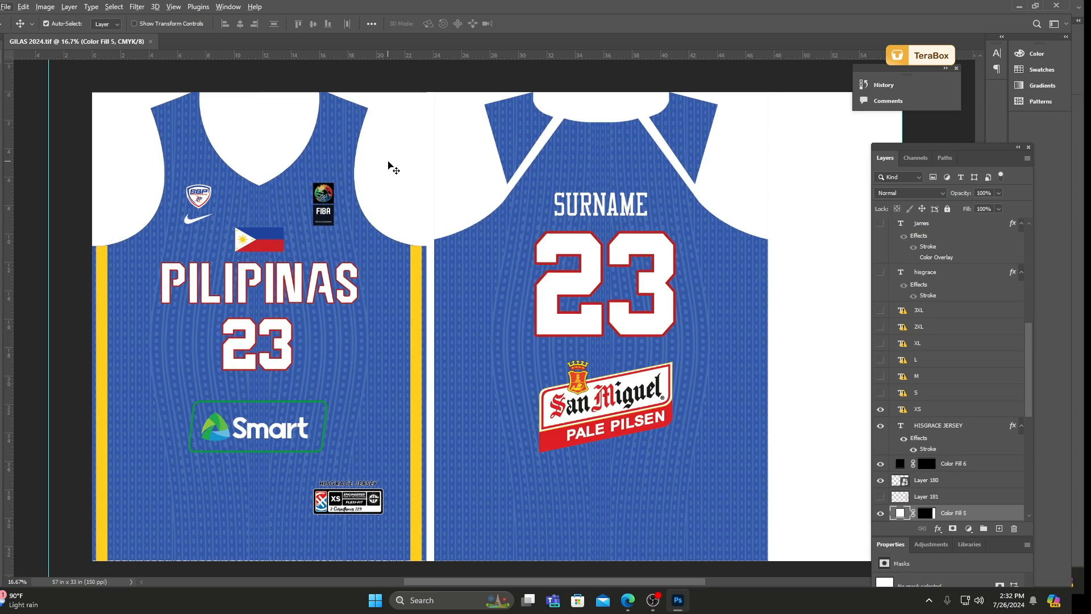
scroll(395, 222, down, 1)
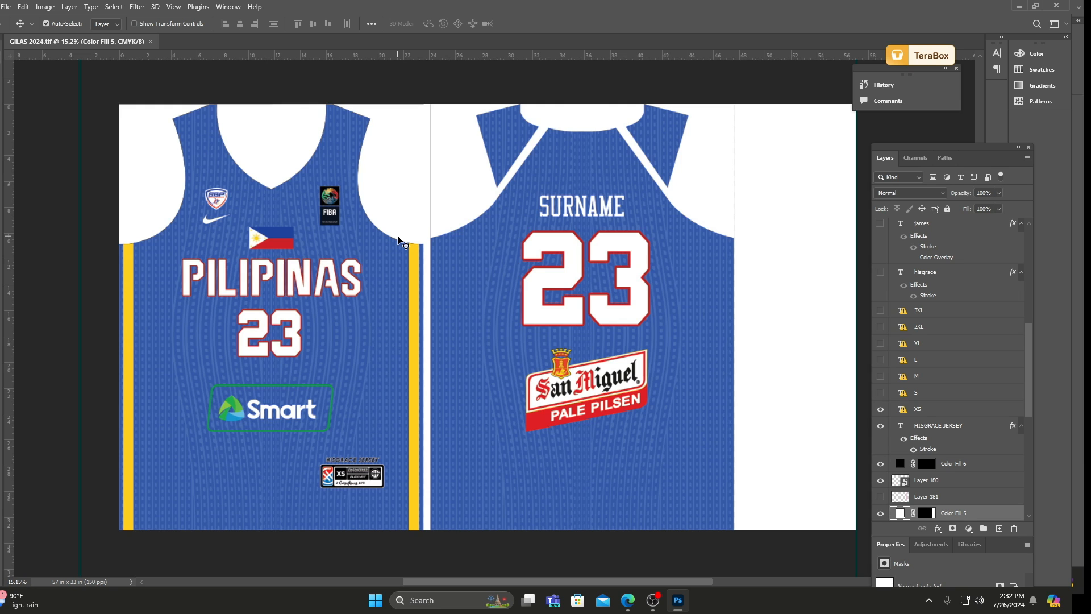
scroll(447, 167, down, 2)
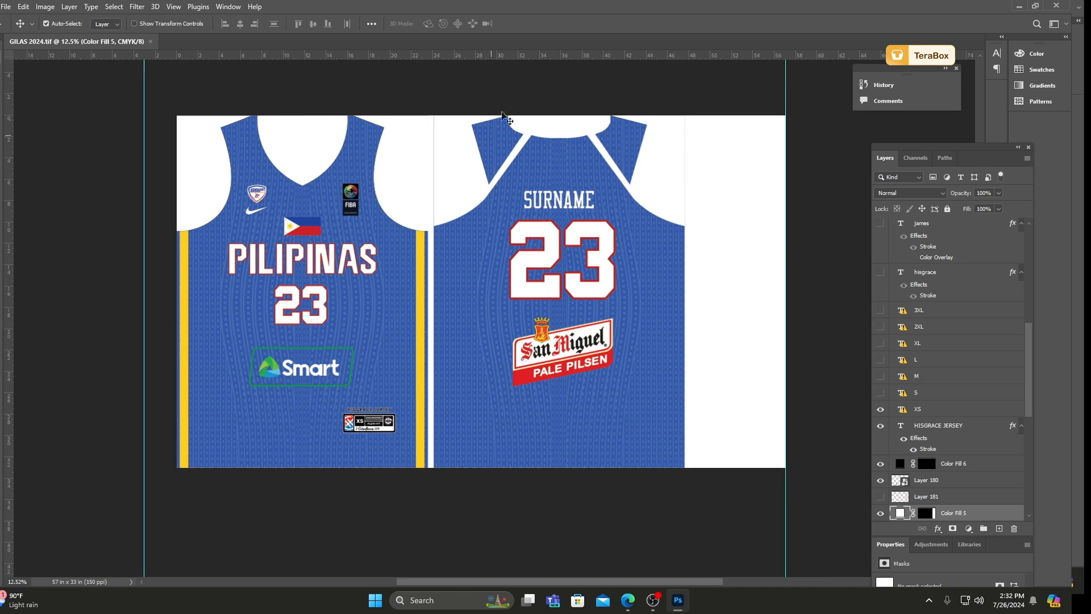
click(503, 77)
scroll(503, 42, up, 1)
scroll(283, 141, up, 1)
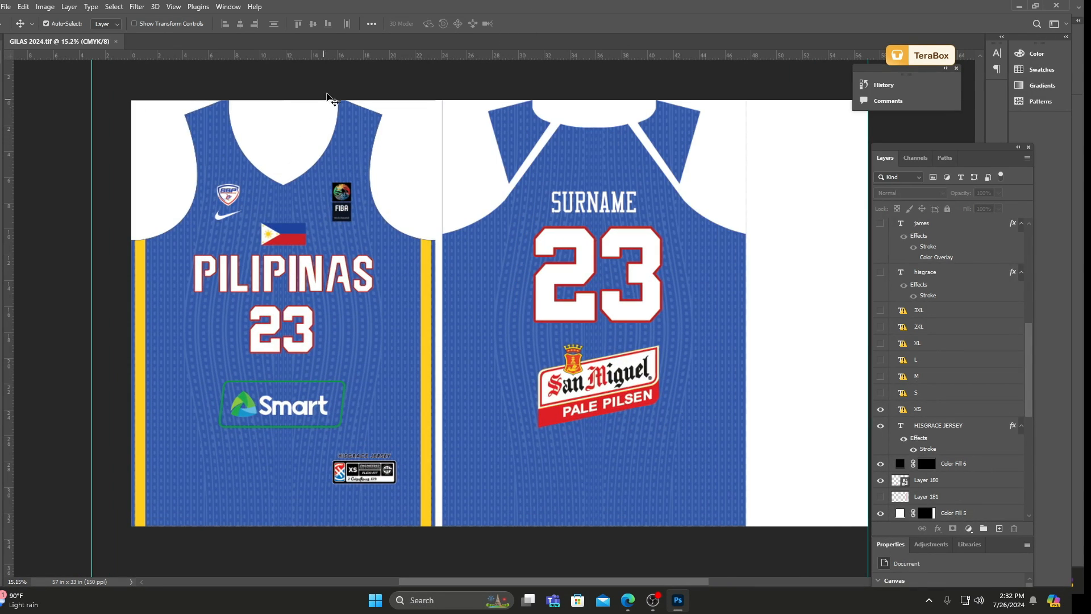
scroll(322, 114, down, 1)
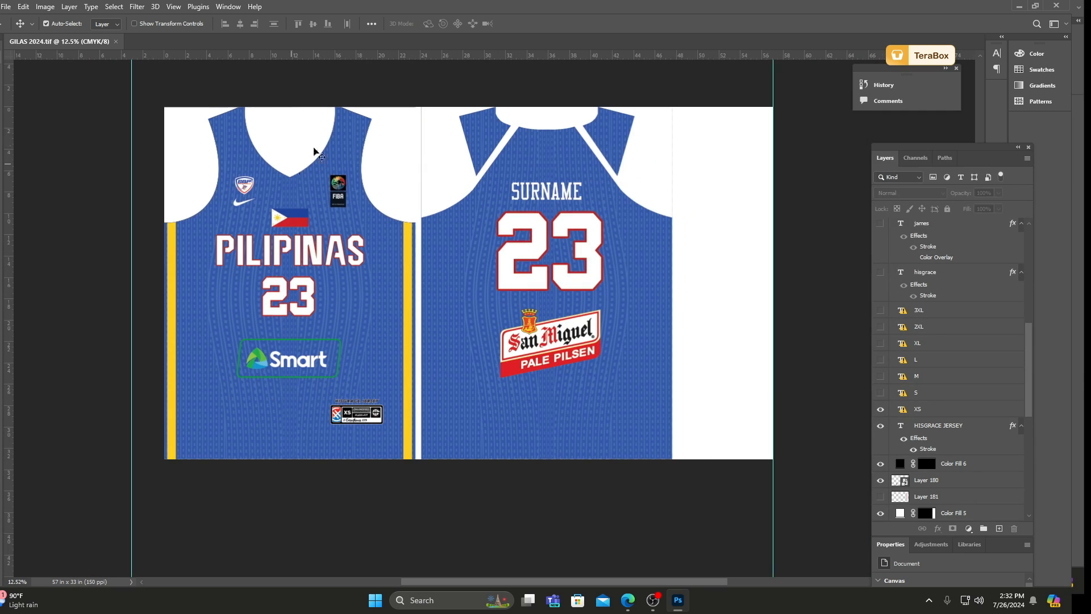
scroll(340, 74, down, 1)
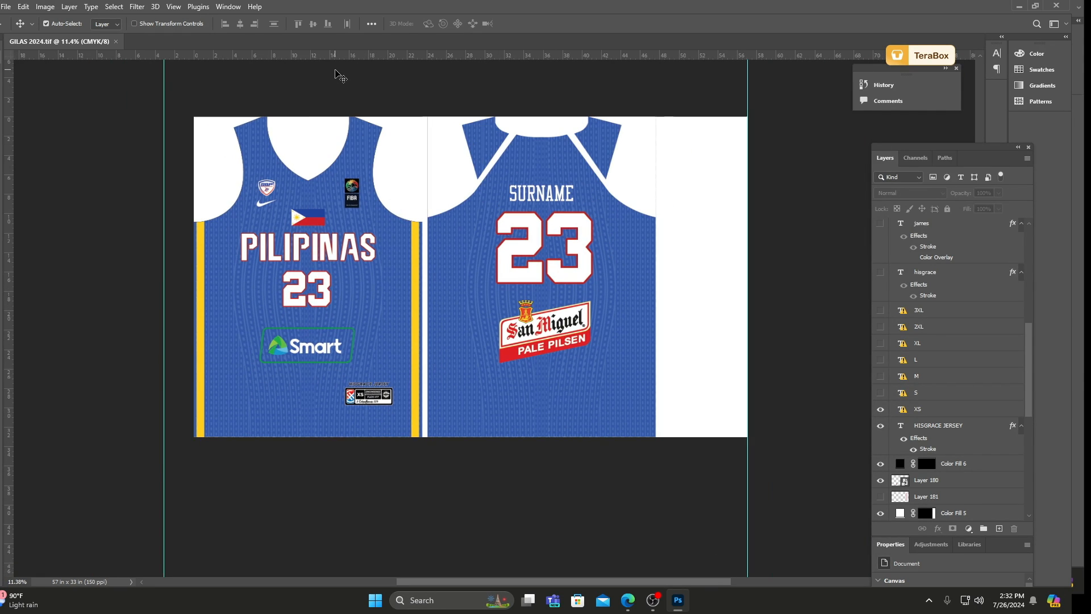
mouse_move(631, 605)
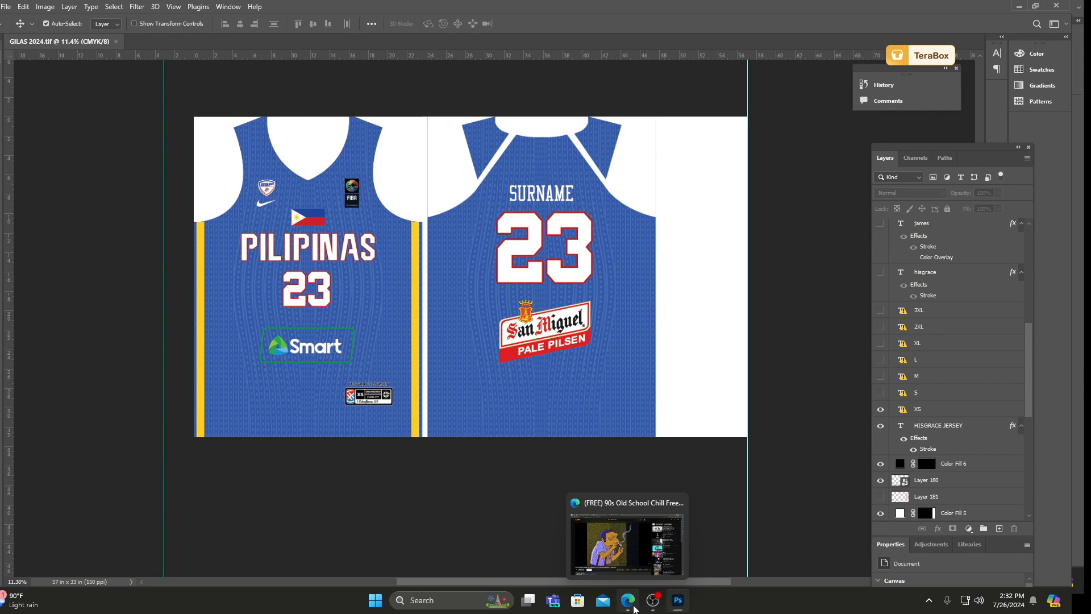
Select the PILIPINAS lettering layer and inspect the lettering and front number up close.
scroll(310, 238, up, 5)
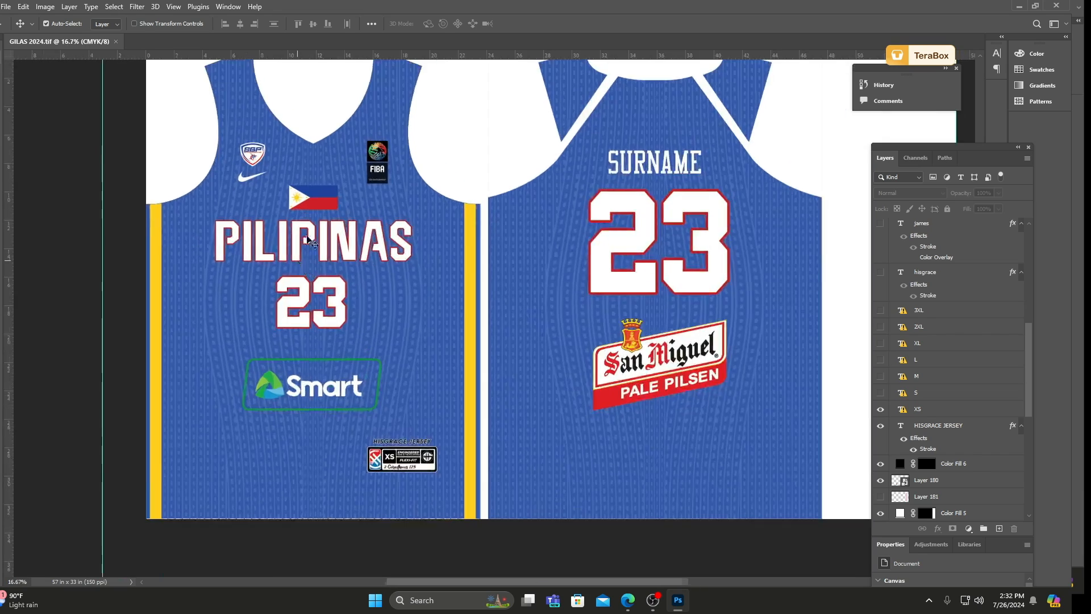
scroll(290, 244, down, 2)
scroll(277, 240, up, 2)
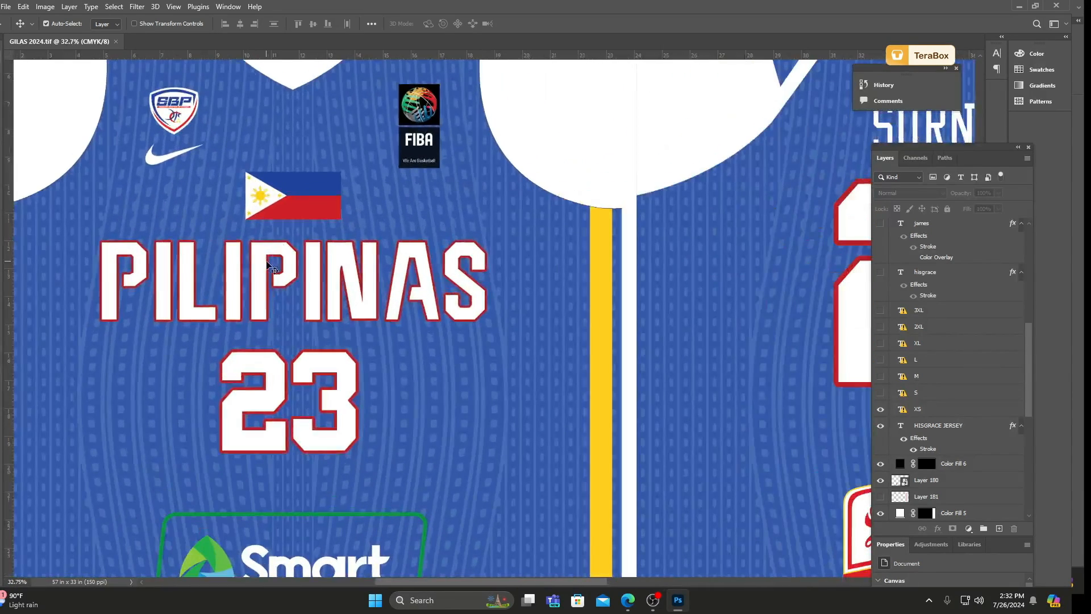
mouse_move(260, 254)
mouse_down()
mouse_move(260, 273)
mouse_move(256, 243)
mouse_up()
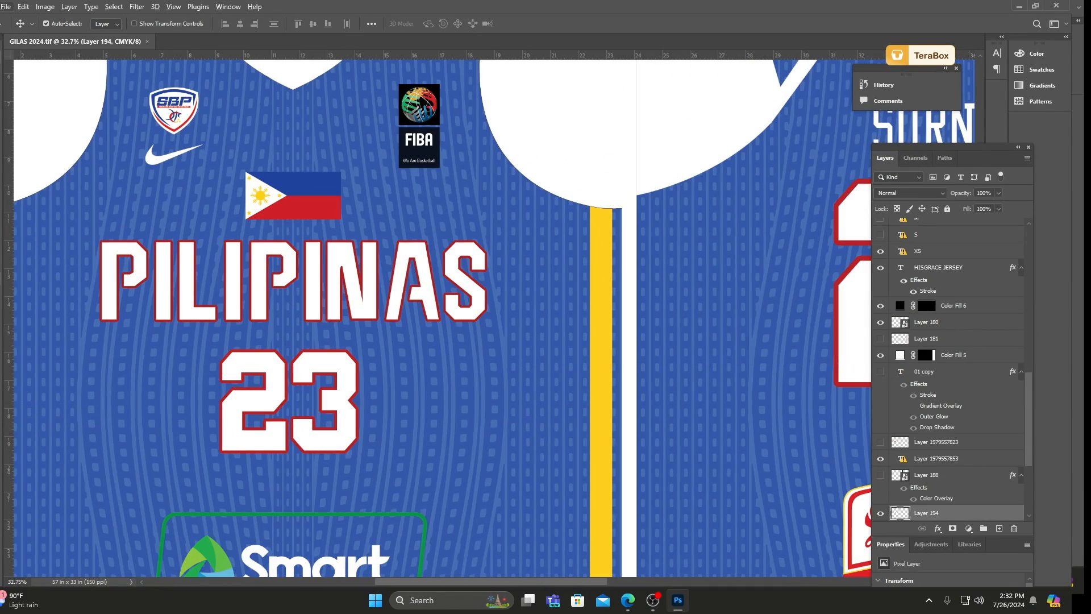
key(t)
scroll(256, 276, up, 1)
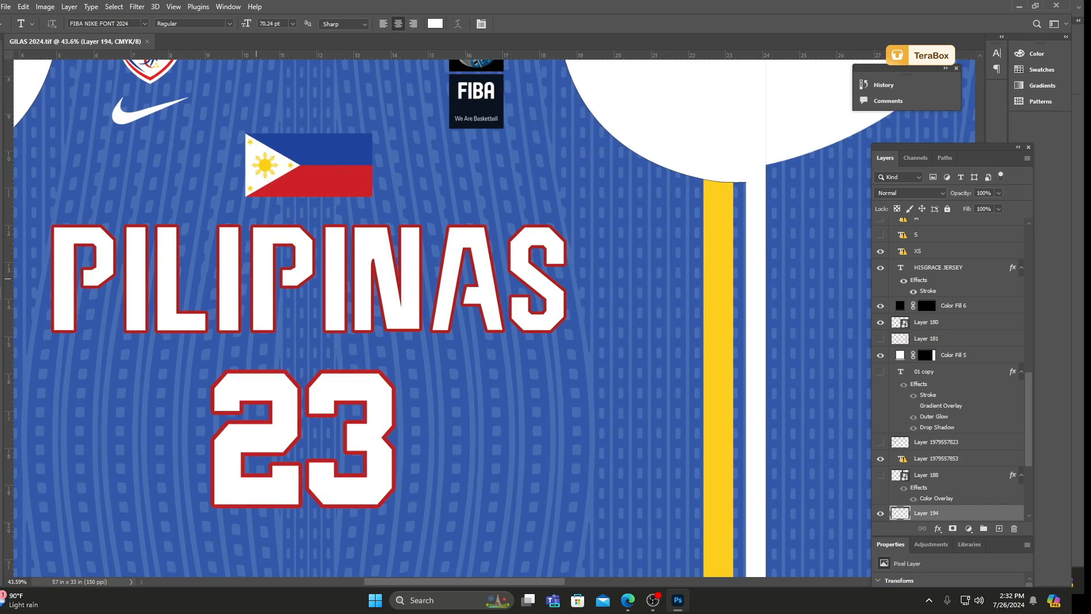
key(v)
scroll(256, 278, down, 1)
scroll(362, 203, down, 2)
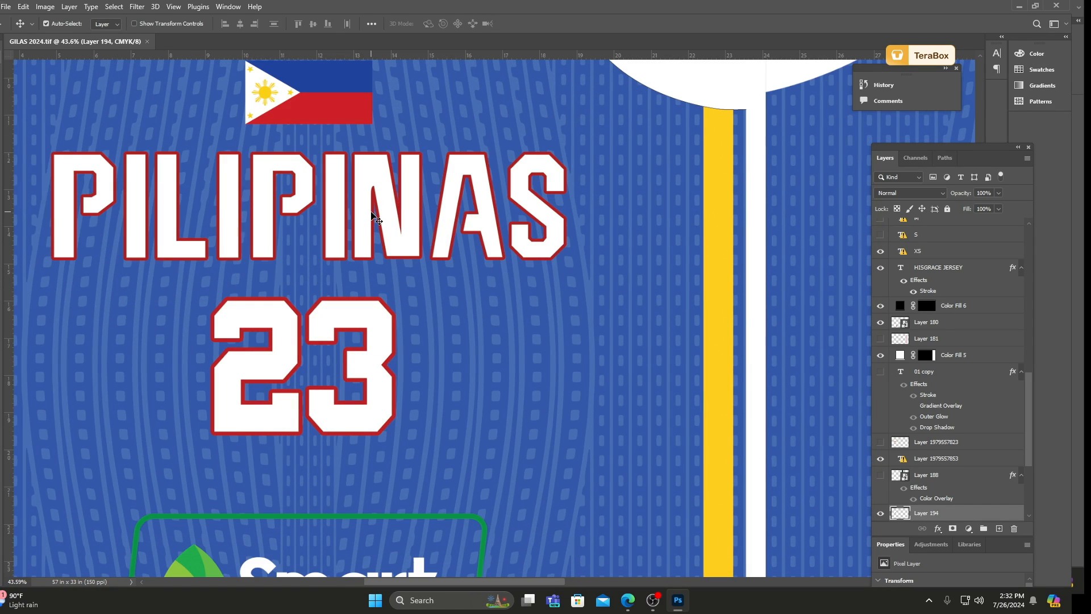
scroll(334, 251, down, 2)
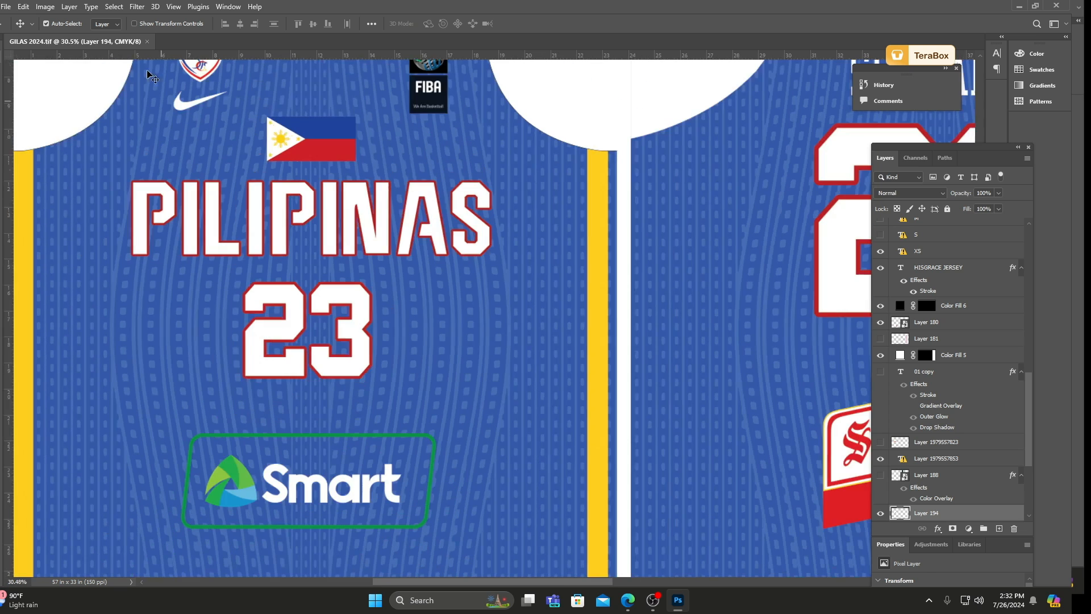
scroll(317, 245, down, 2)
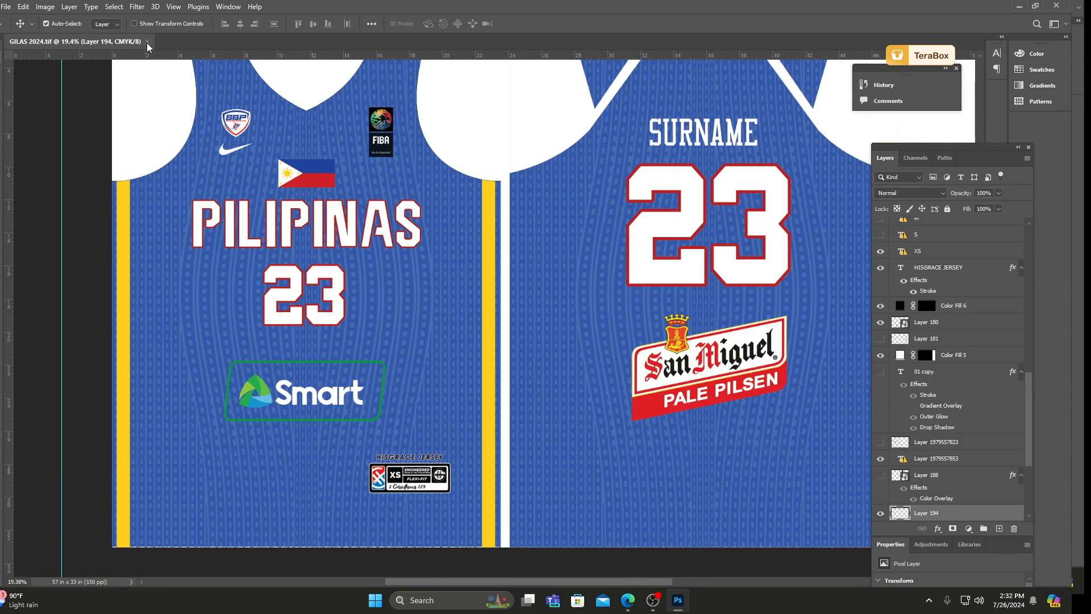
Close GILAS 2024.tif and open BRASIL UPPER.tif from the PSD folder.
click(147, 41)
click(7, 6)
click(23, 30)
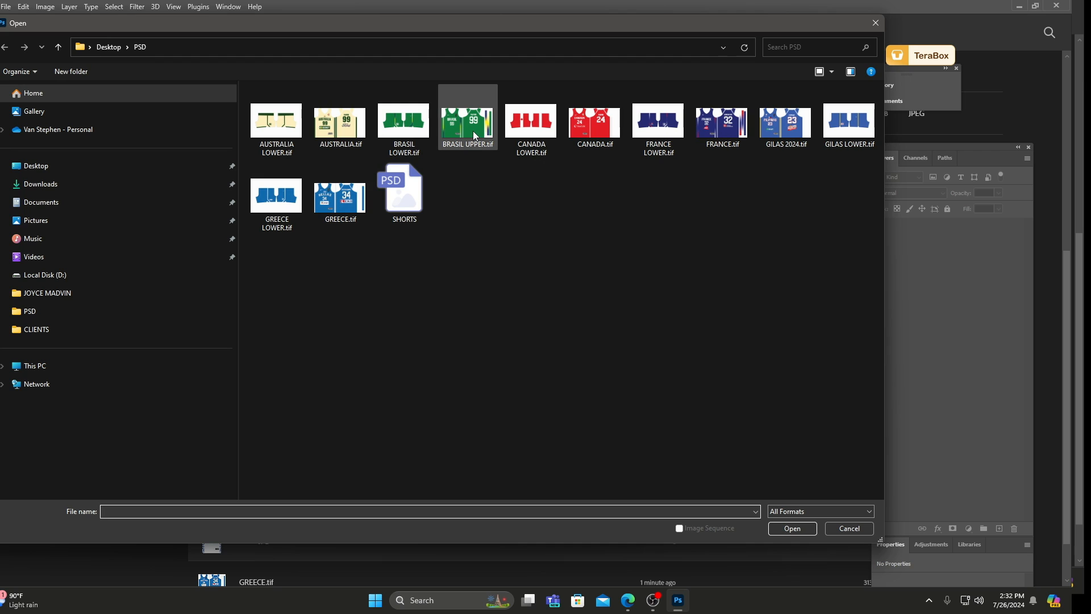
double_click(473, 130)
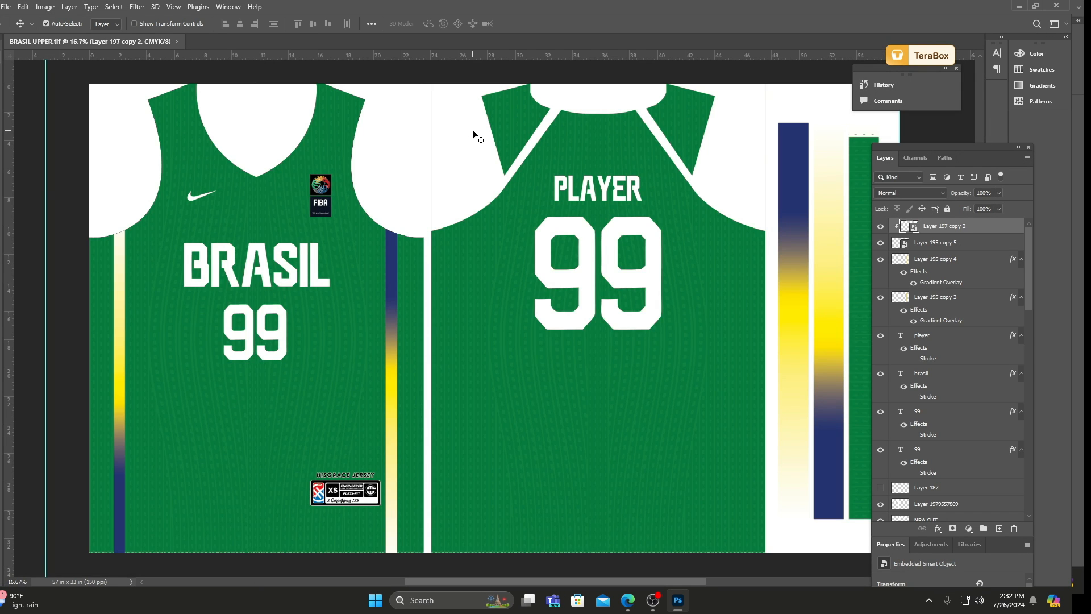
Inspect the BRASIL lettering up close and change the front number below it to 23.
scroll(271, 262, up, 5)
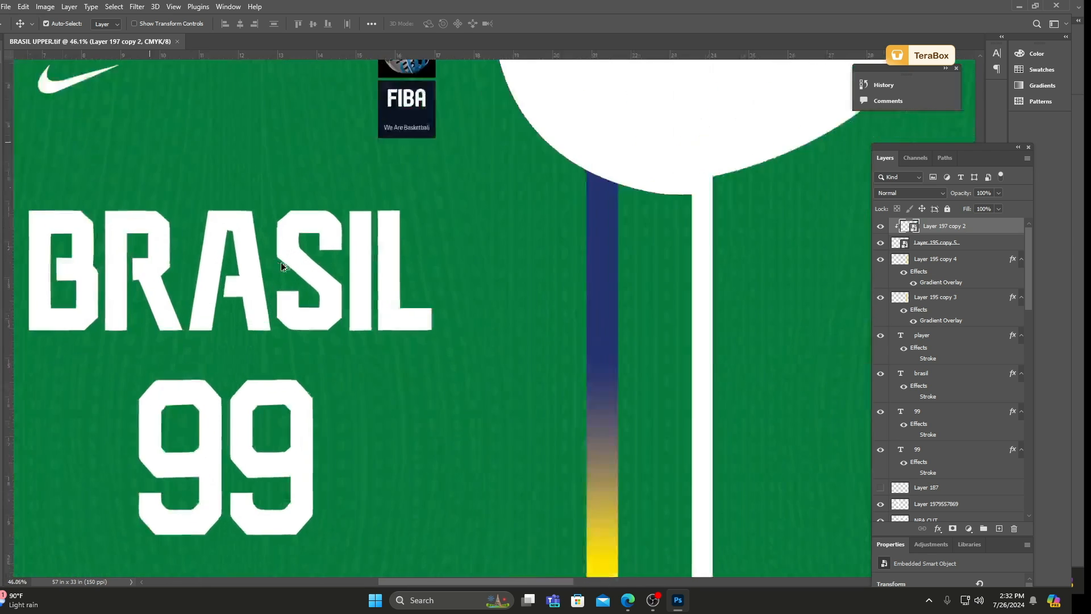
click(355, 382)
scroll(385, 316, down, 5)
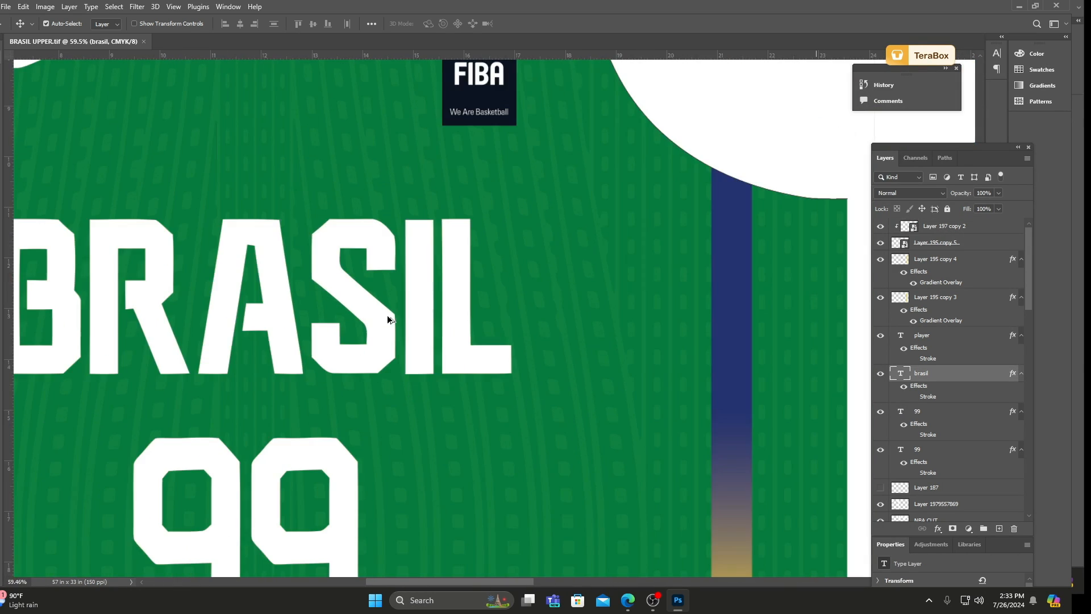
click(300, 402)
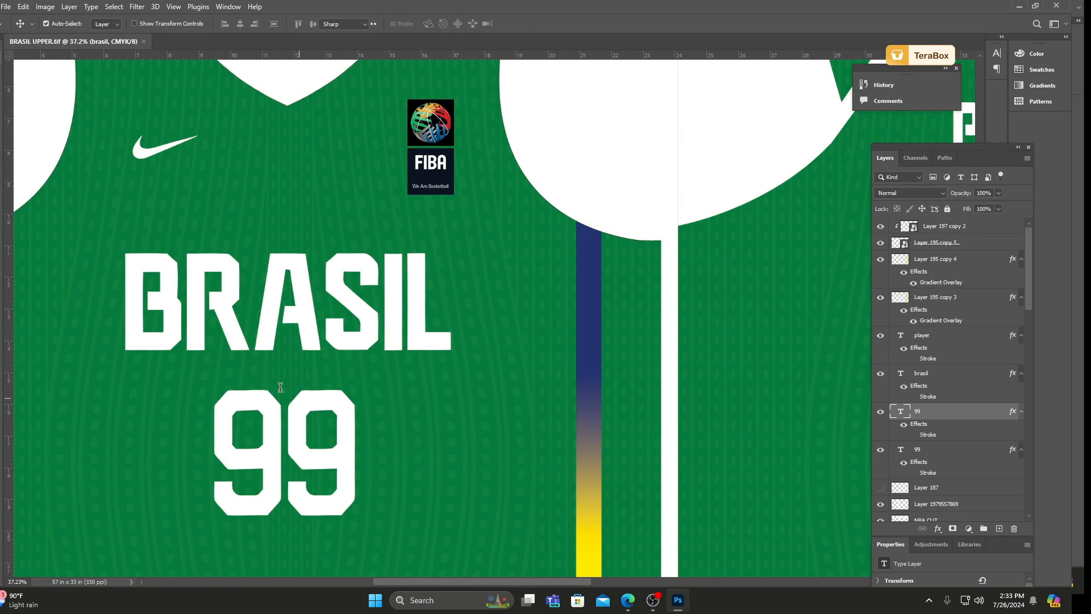
double_click(300, 402)
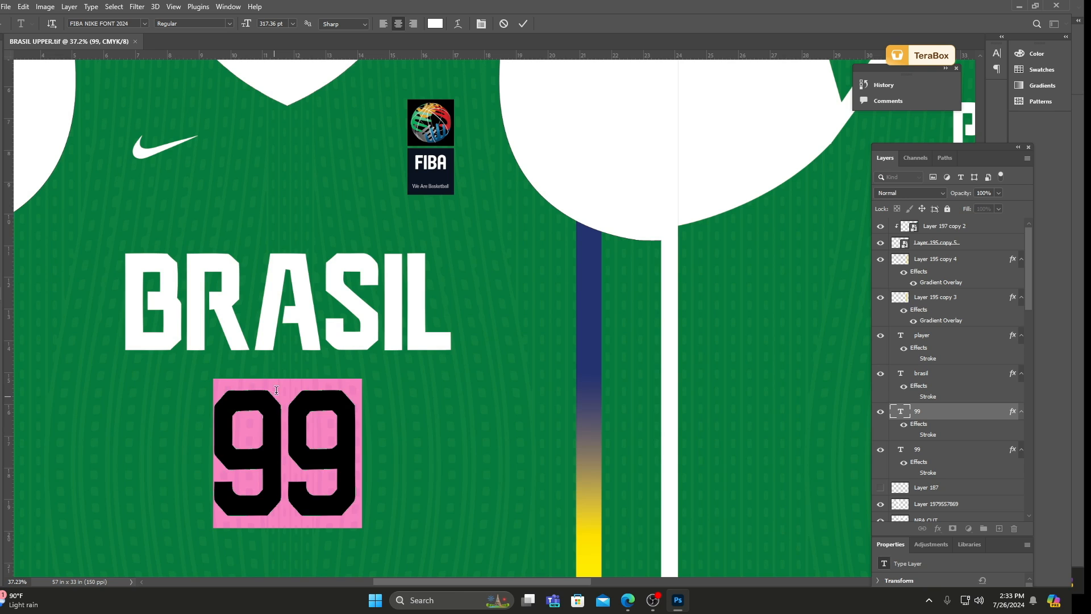
text(23)
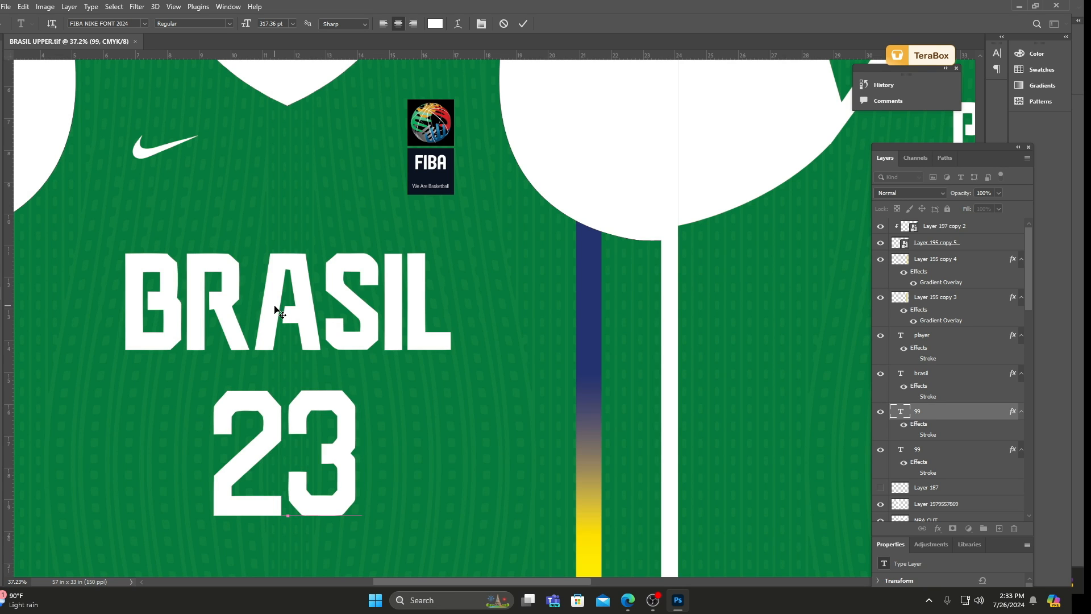
click(524, 24)
scroll(295, 228, down, 3)
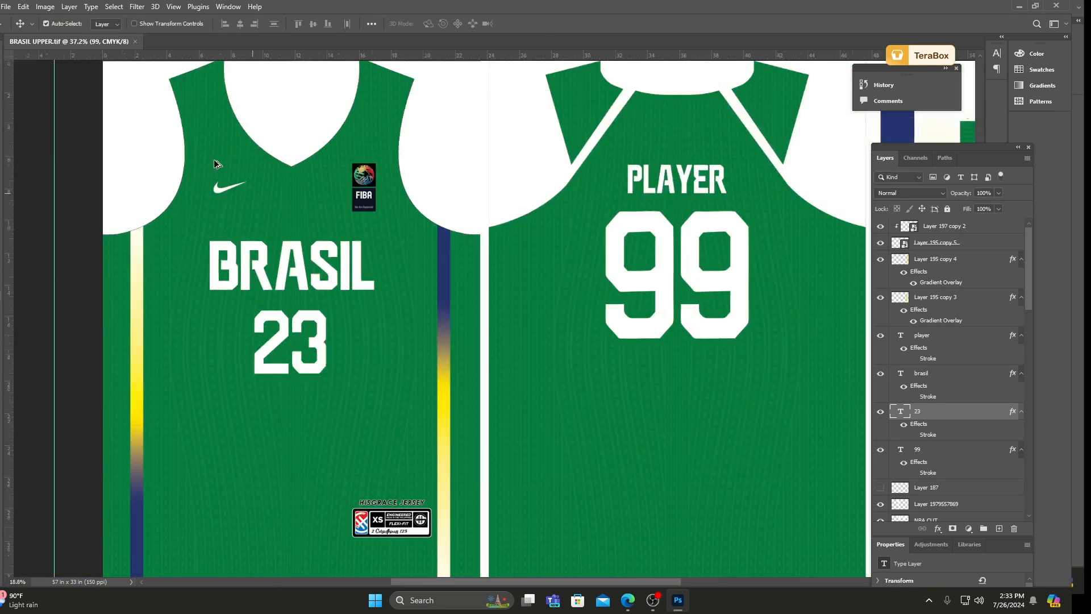
Close BRASIL UPPER.tif without saving the number change.
click(138, 41)
click(522, 222)
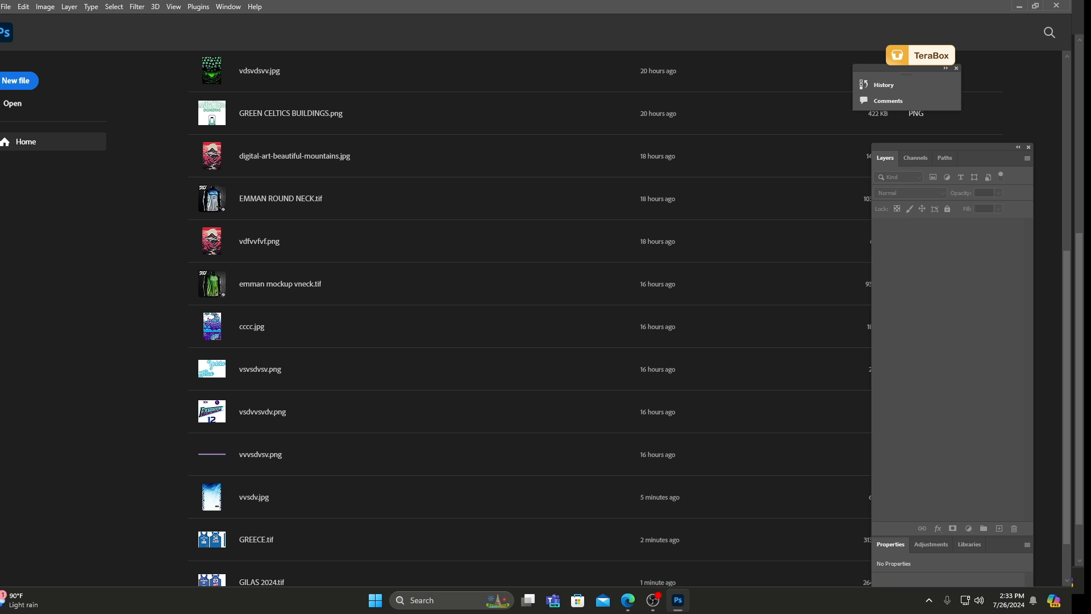
Open vdsvdsvv.jpg from the recent files.
click(311, 70)
click(6, 7)
click(195, 43)
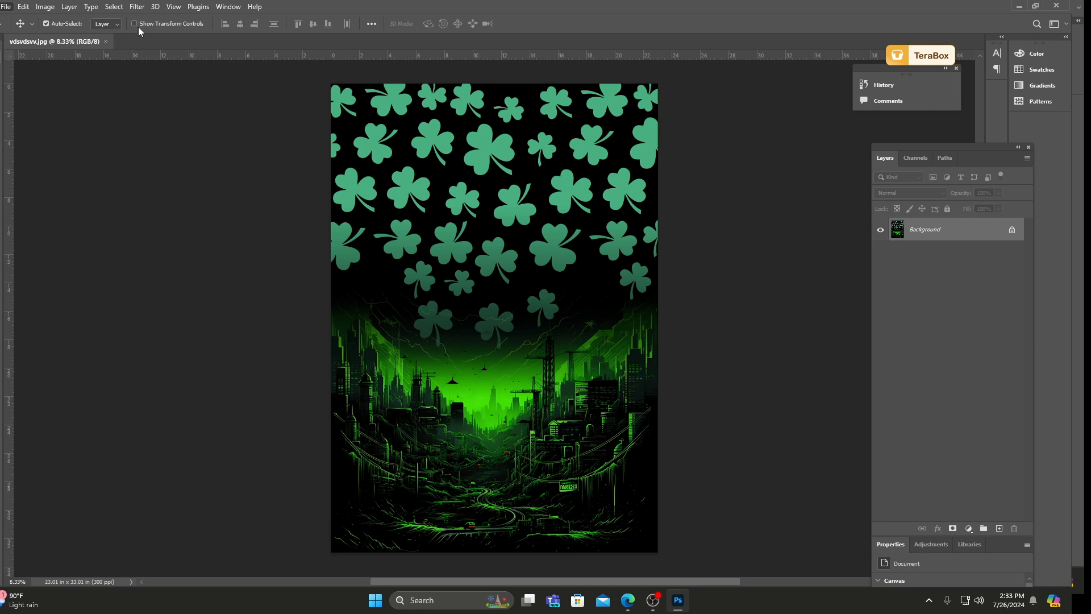
Open FRANCE.tif from the desktop's PSD folder.
click(6, 5)
click(18, 29)
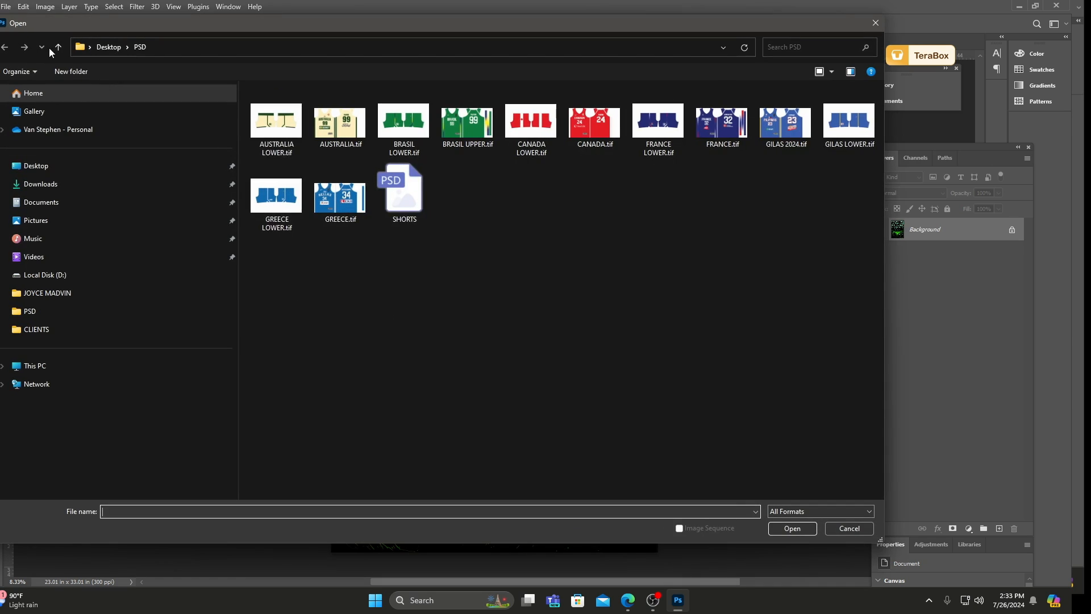
click(723, 124)
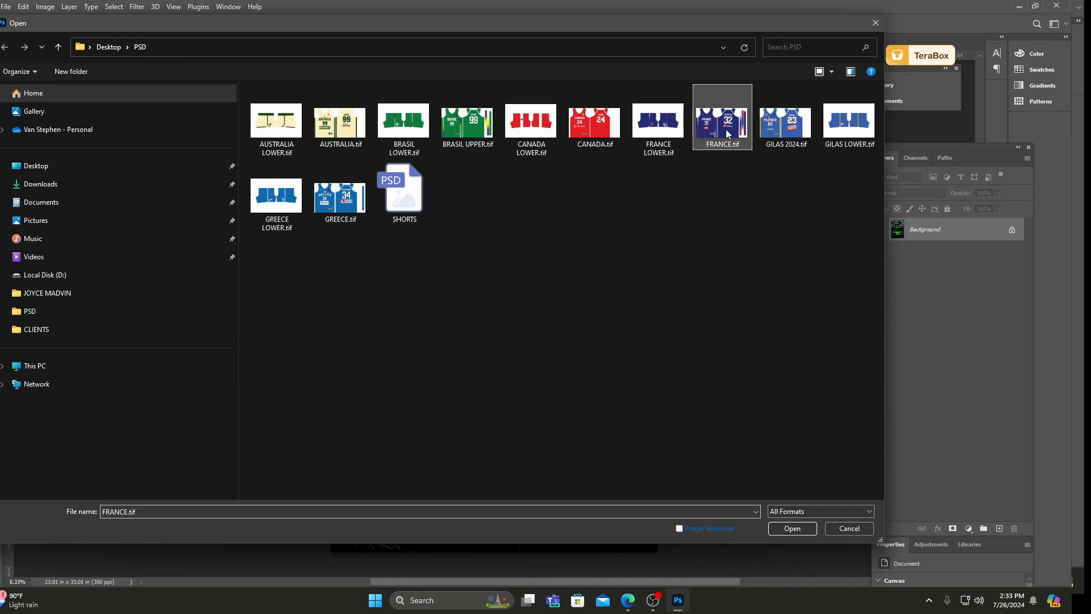
click(792, 530)
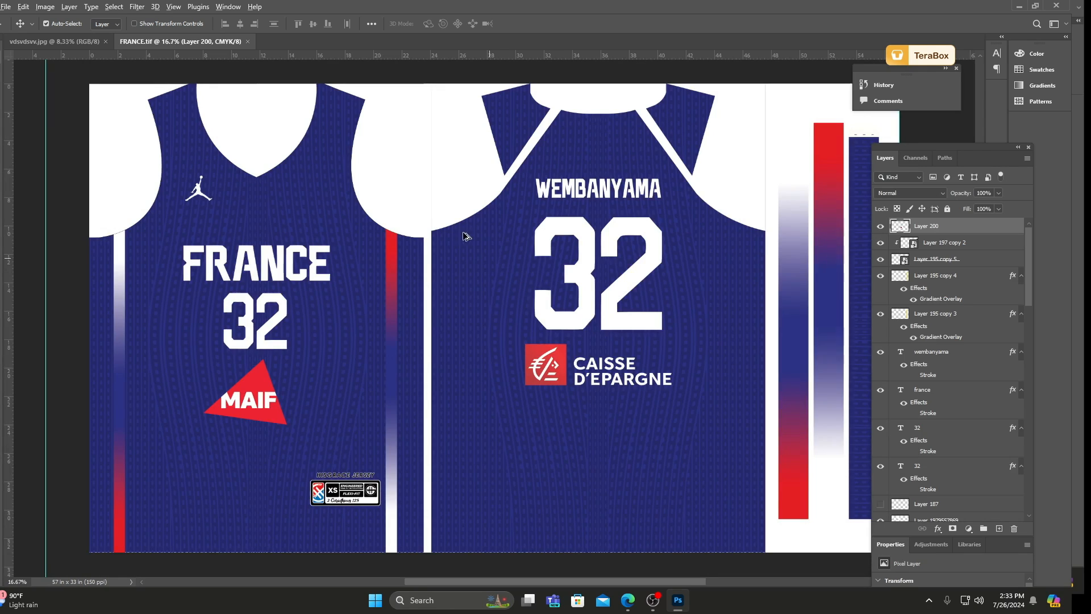
Select the large back number 32 and inspect it and the surrounding lettering and pattern up close.
scroll(469, 271, up, 5)
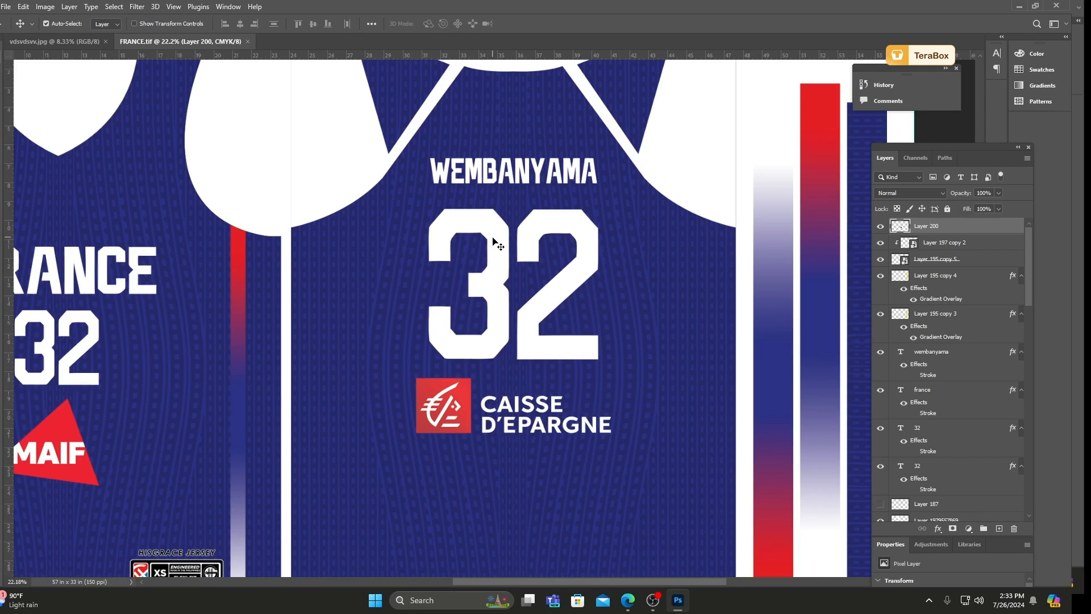
click(494, 244)
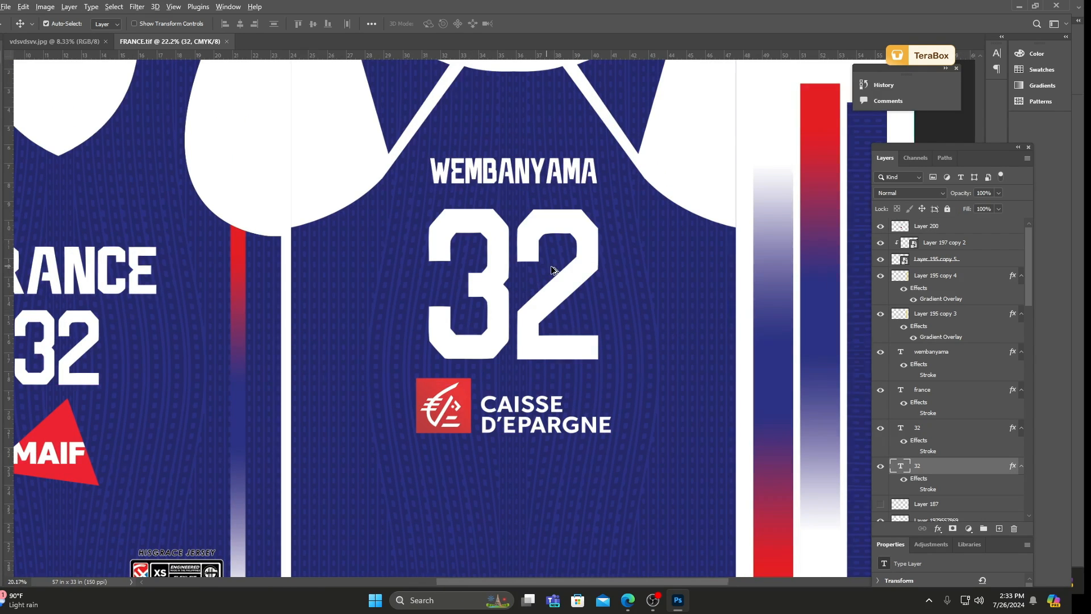
scroll(554, 270, down, 3)
scroll(499, 223, up, 5)
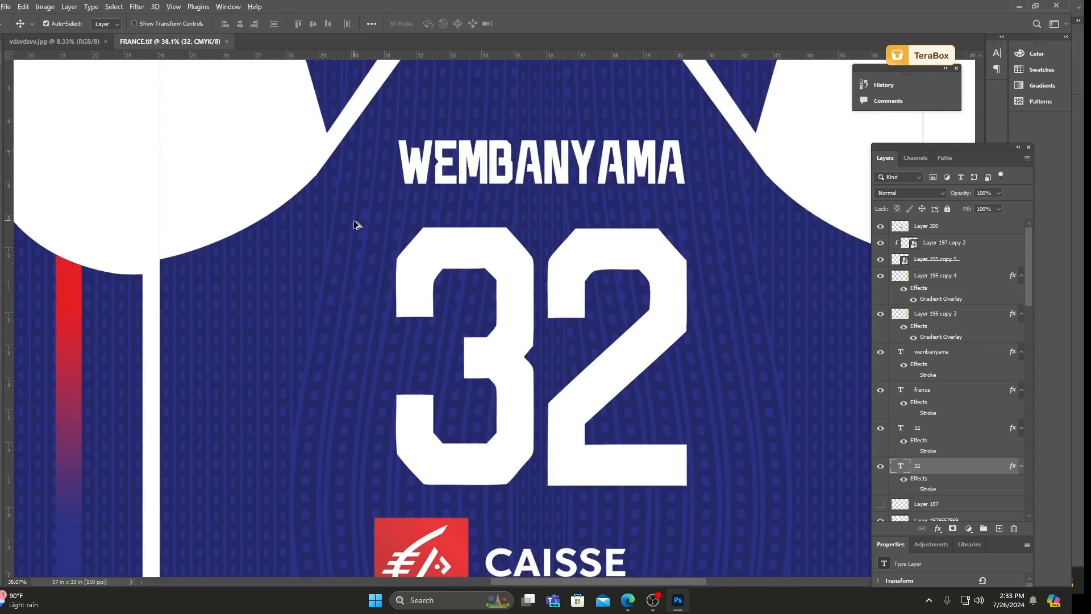
Delete the white armhole, neckline and side cut-out layers covering the front and back of the France jersey.
scroll(370, 233, down, 4)
drag(309, 129, 311, 162)
key(Delete)
drag(270, 197, 229, 128)
key(Delete)
scroll(575, 202, down, 2)
scroll(403, 203, up, 4)
key(Delete)
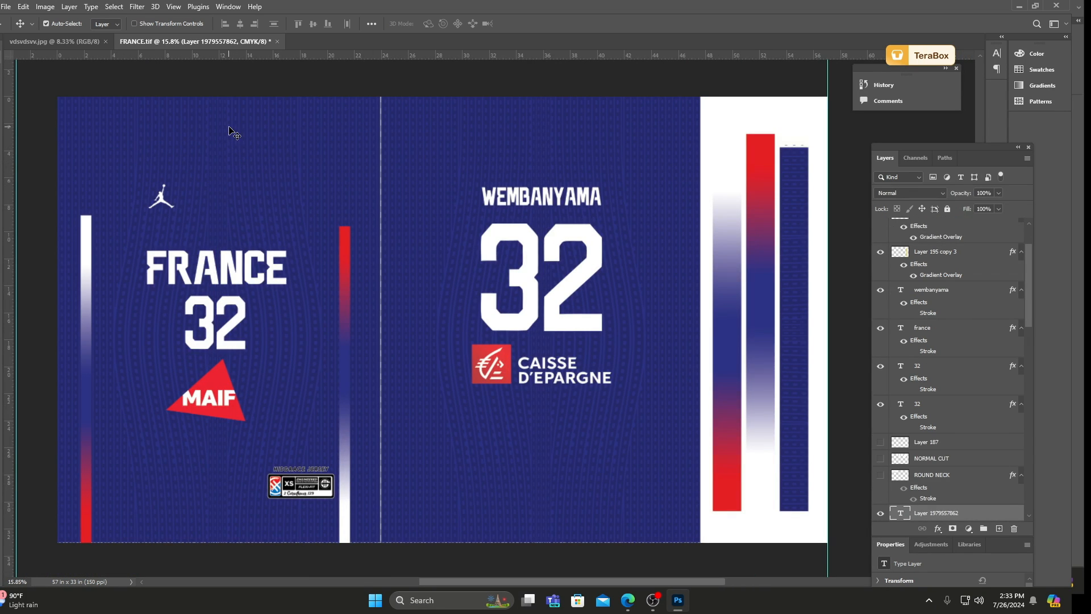
Delete the size tag near the hem of the France front, including its badge, XS label, black square and HISGRACE JERSEY lettering.
scroll(372, 209, down, 2)
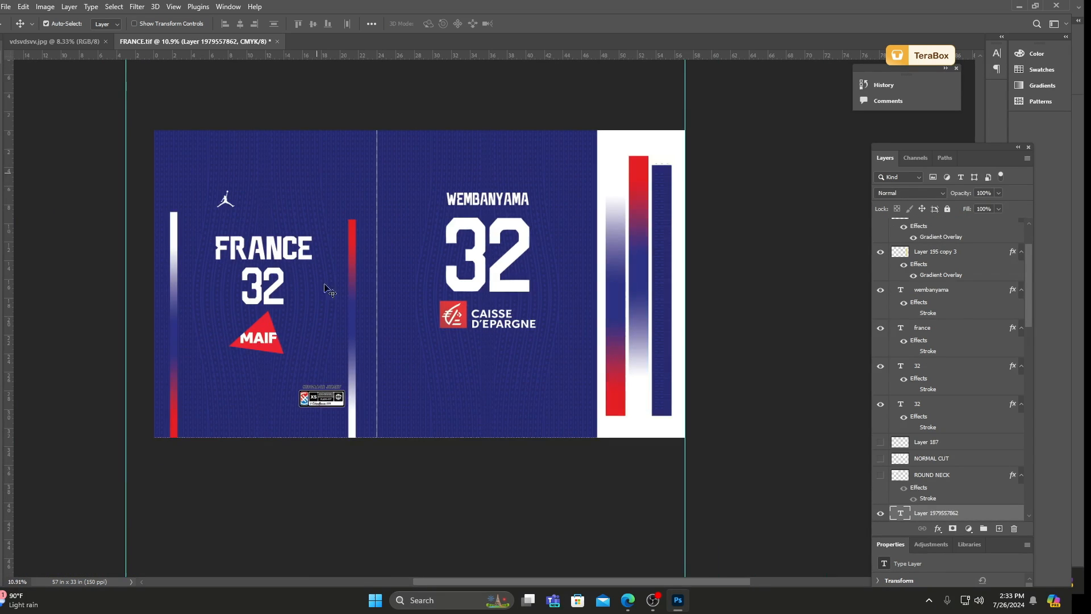
scroll(313, 413, up, 10)
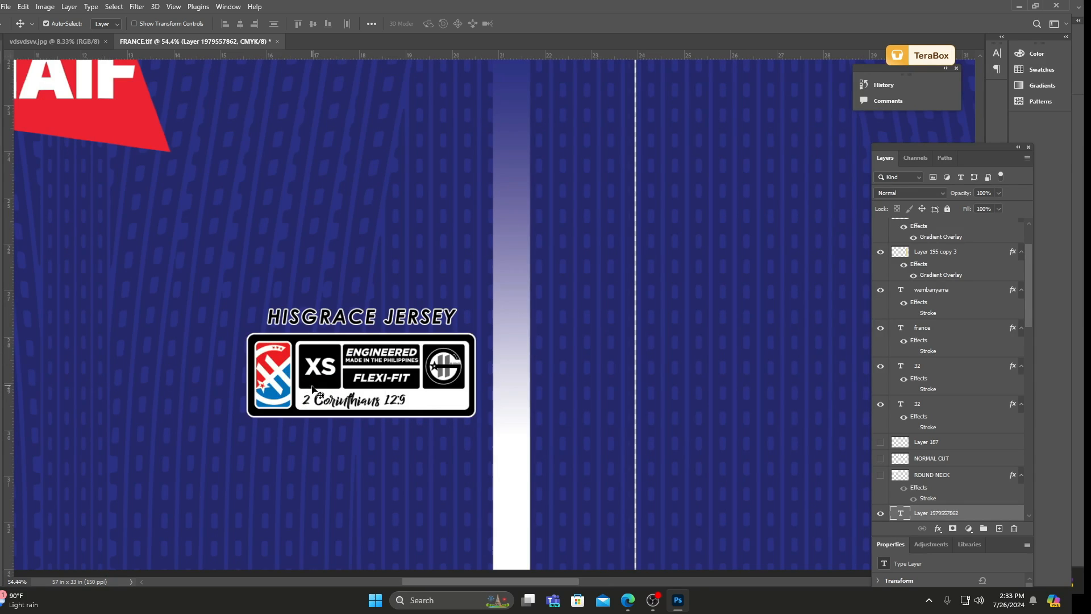
click(314, 390)
key(Delete)
click(312, 373)
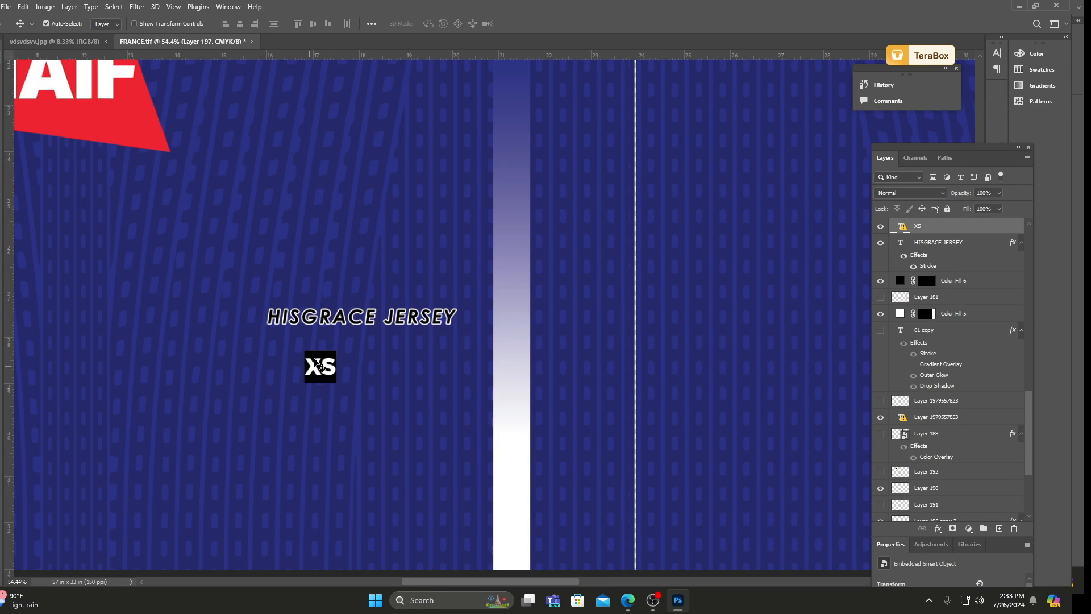
key(Delete)
drag(314, 363, 323, 363)
key(Delete)
drag(330, 318, 328, 341)
key(Delete)
Deselect all layers and save the cleaned-up design to FRANCE.tif.
scroll(281, 353, down, 7)
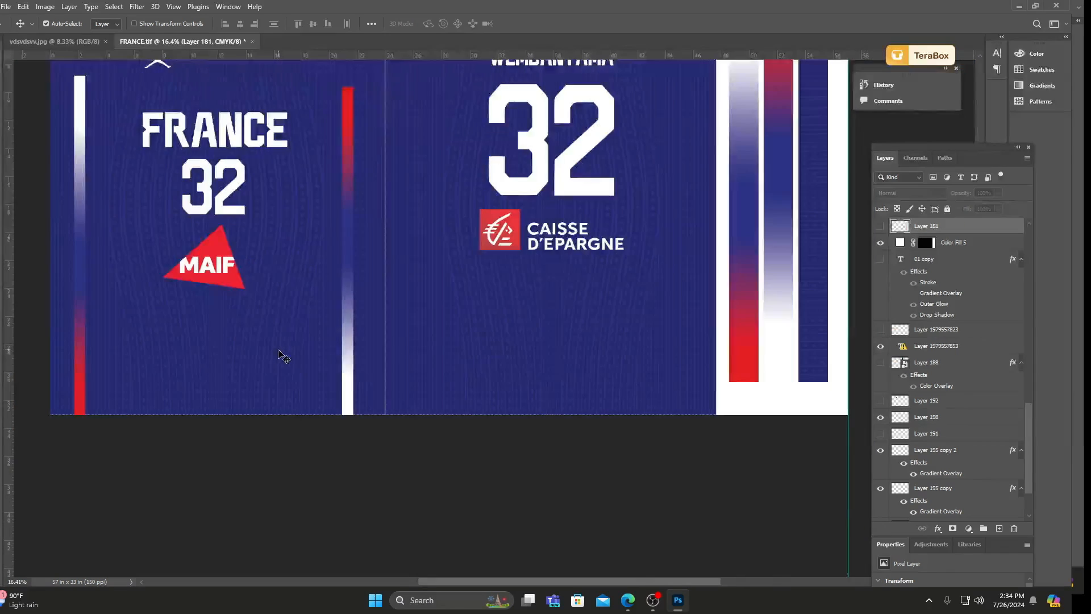
scroll(279, 353, down, 4)
click(505, 467)
scroll(195, 257, up, 2)
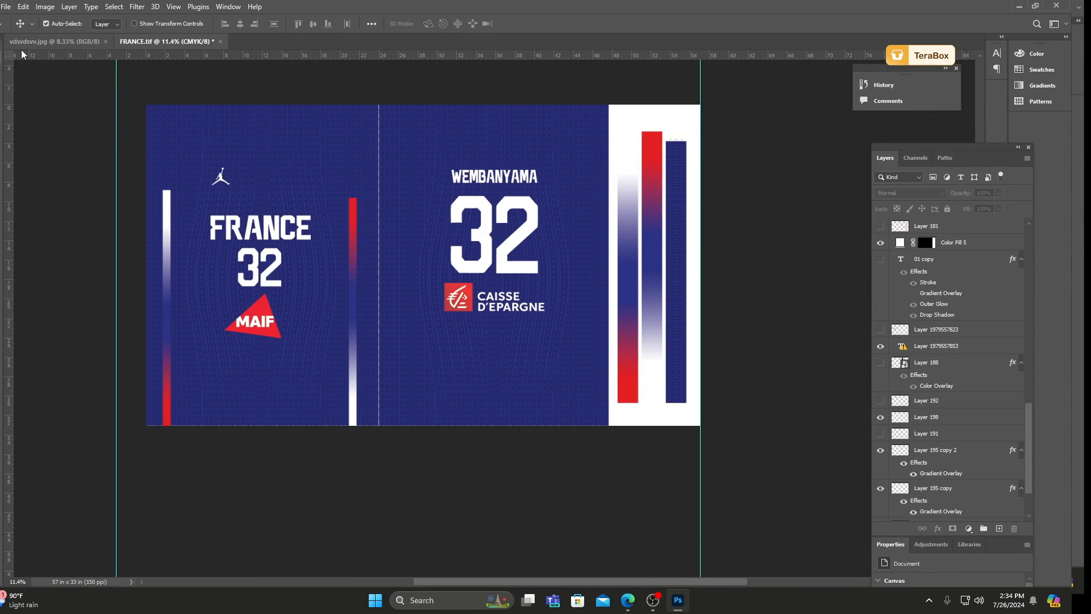
key(ctrl)
key(ctrl+s)
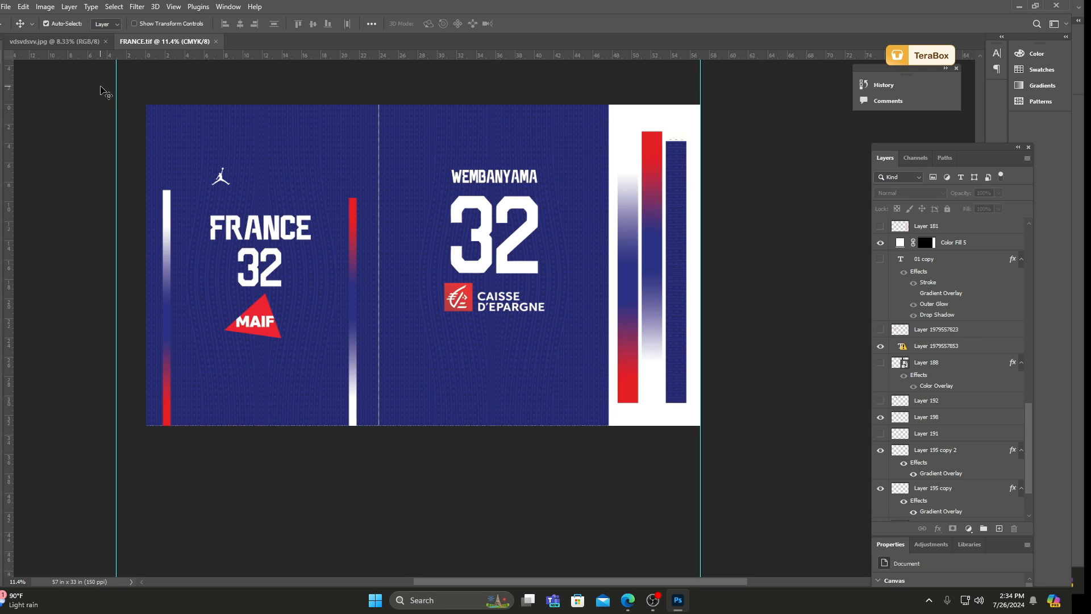
Switch between the two open documents and close vdsvdsvv.jpg, keeping FRANCE.tif open.
click(93, 43)
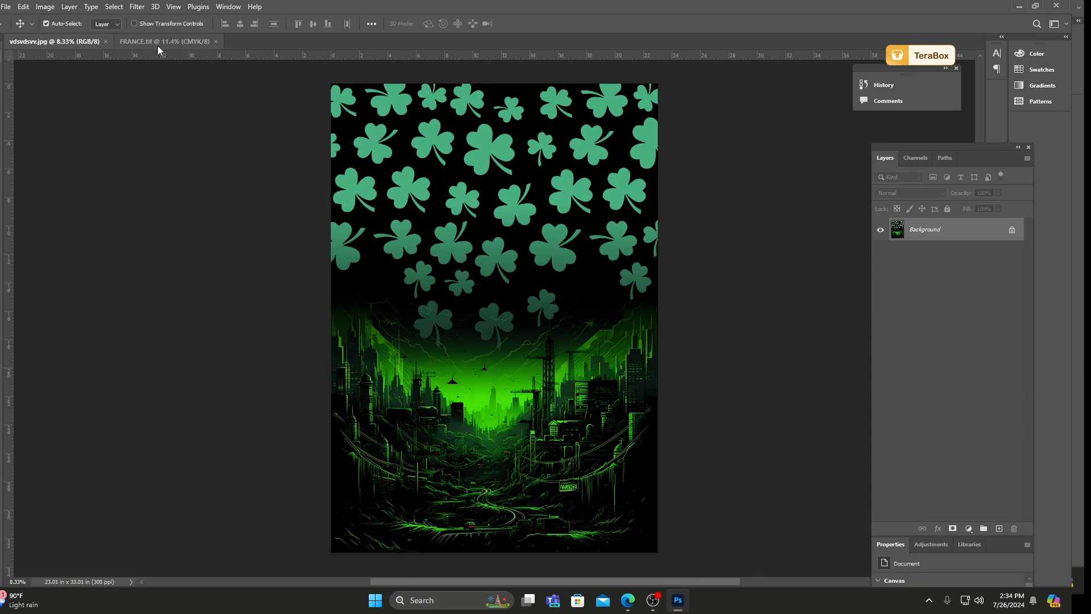
click(159, 45)
click(55, 42)
click(138, 41)
click(97, 42)
click(106, 42)
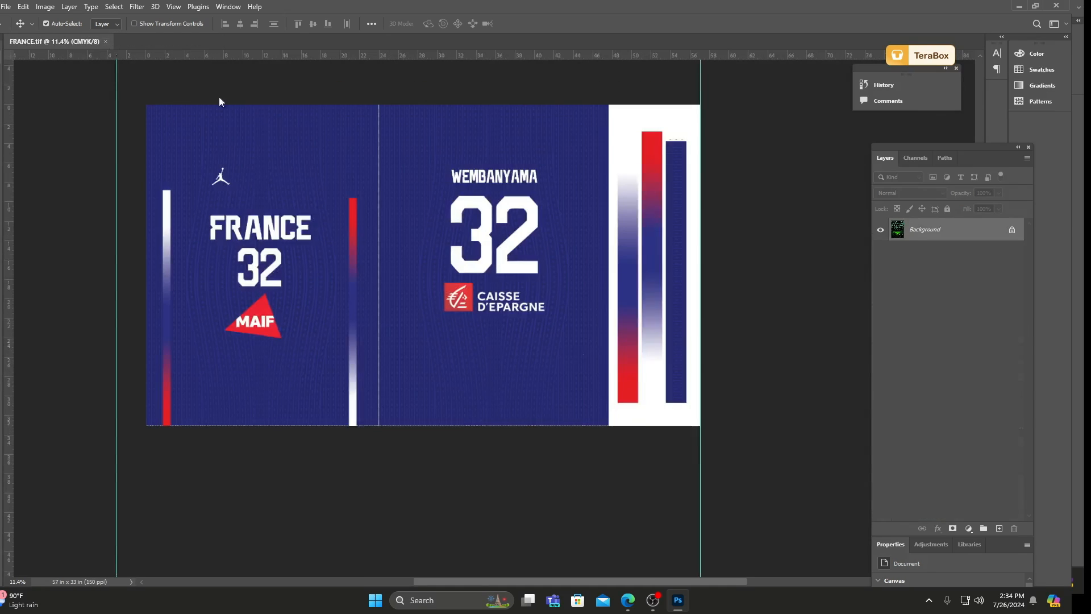
Open CANADA.tif from the desktop's PSD folder.
click(6, 7)
click(23, 31)
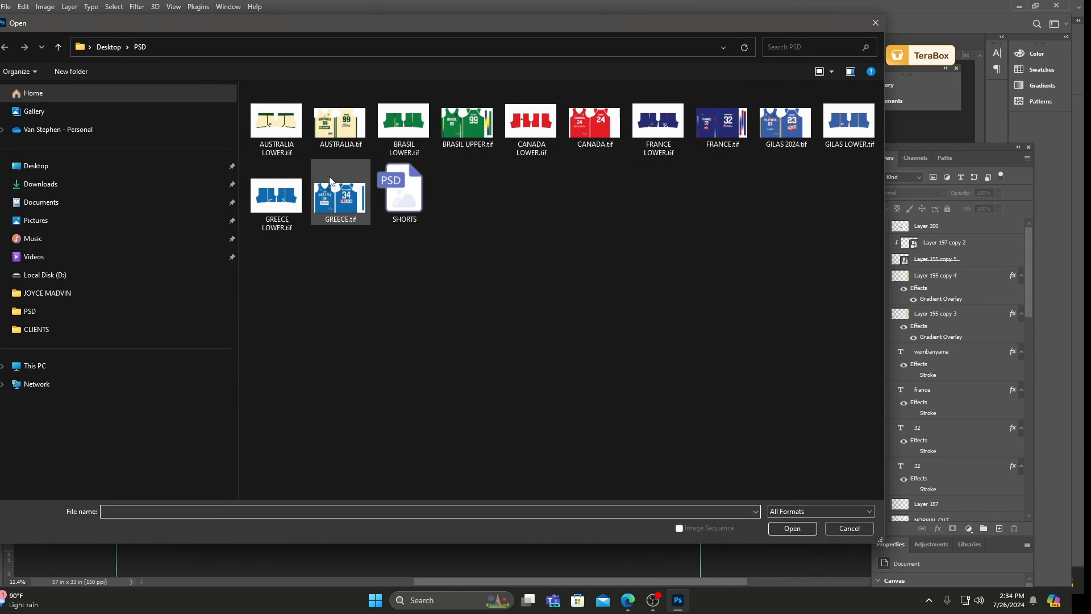
click(590, 127)
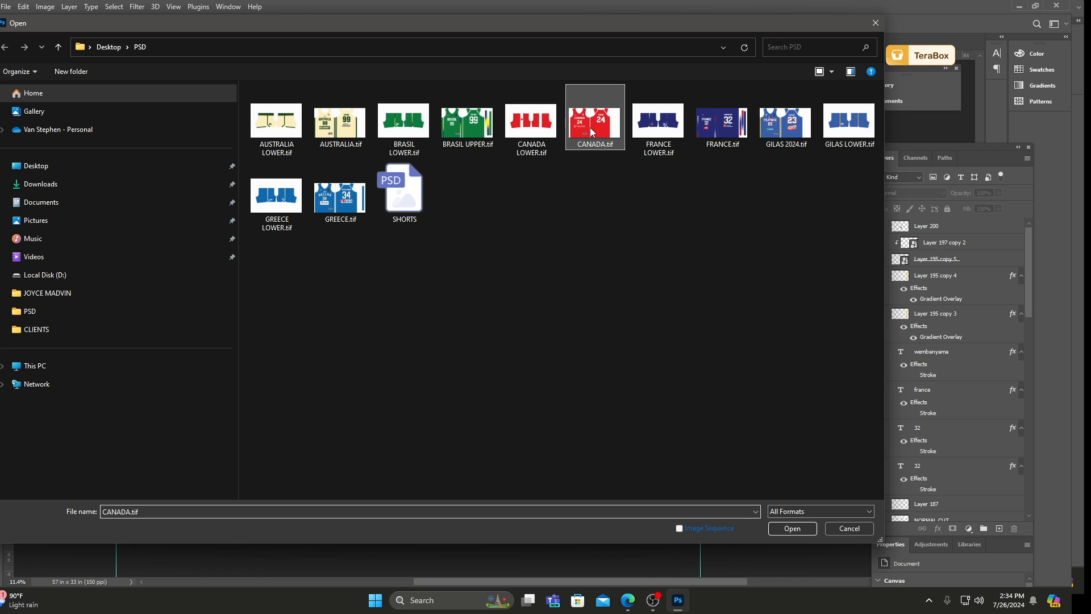
click(788, 527)
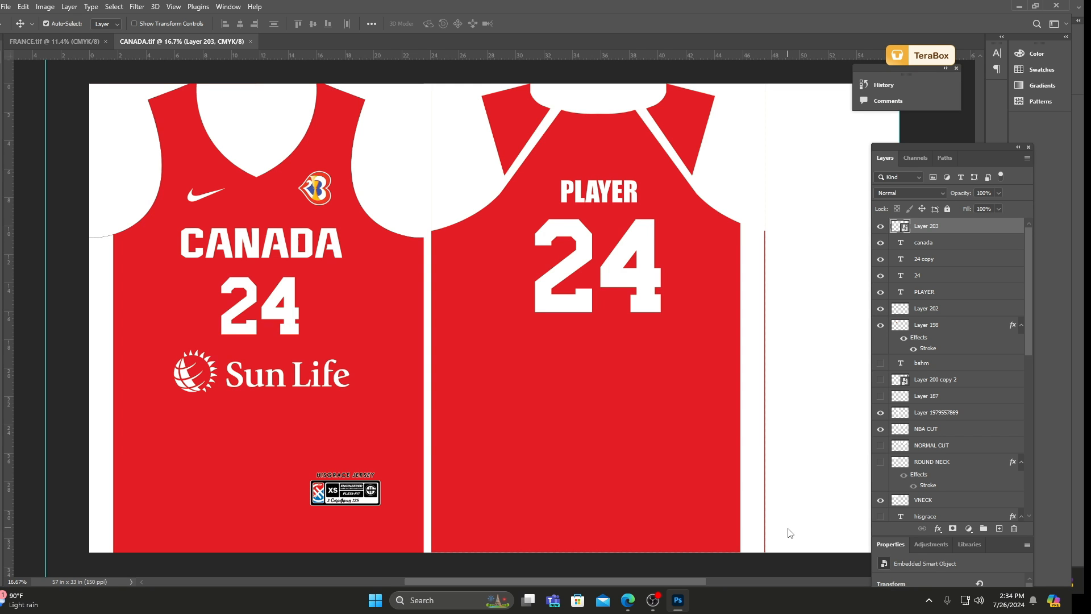
Look over the Canada jersey and change the front number below the CANADA lettering to 23.
scroll(500, 187, down, 3)
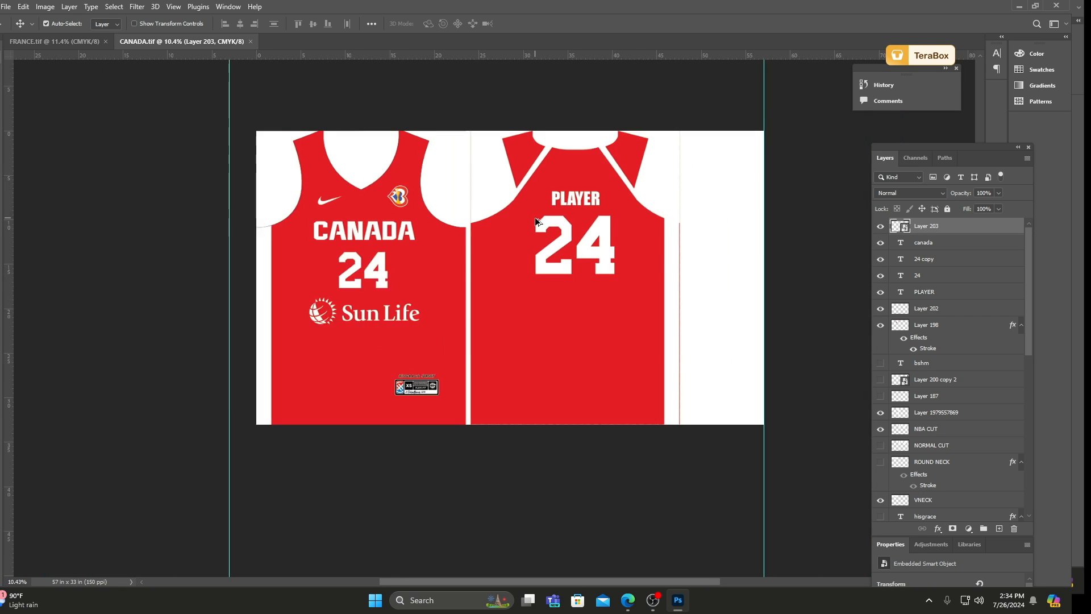
scroll(493, 183, up, 3)
scroll(411, 255, up, 2)
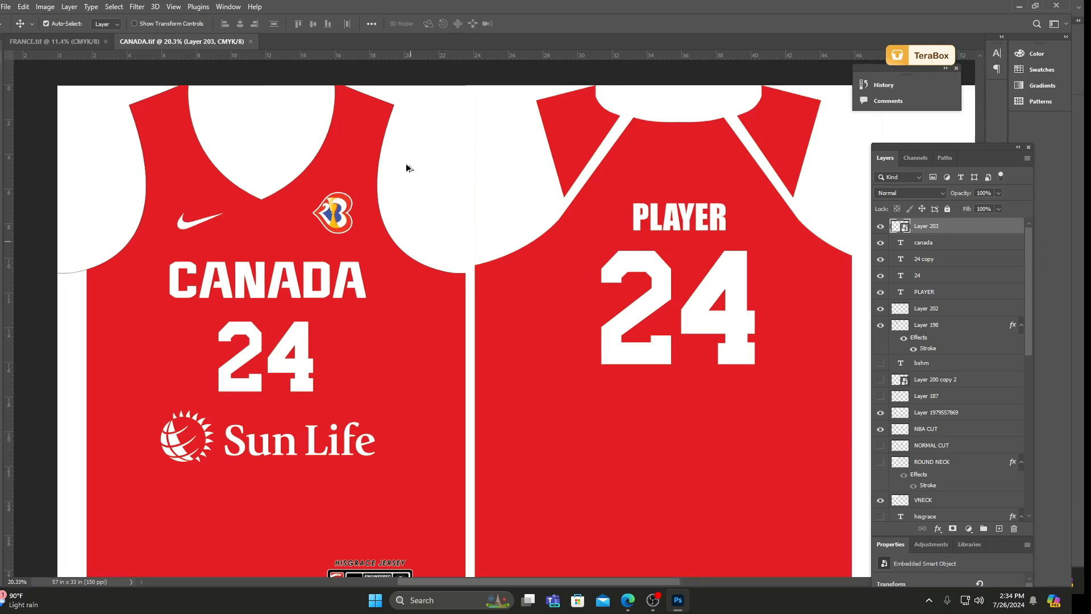
scroll(397, 170, up, 3)
click(341, 331)
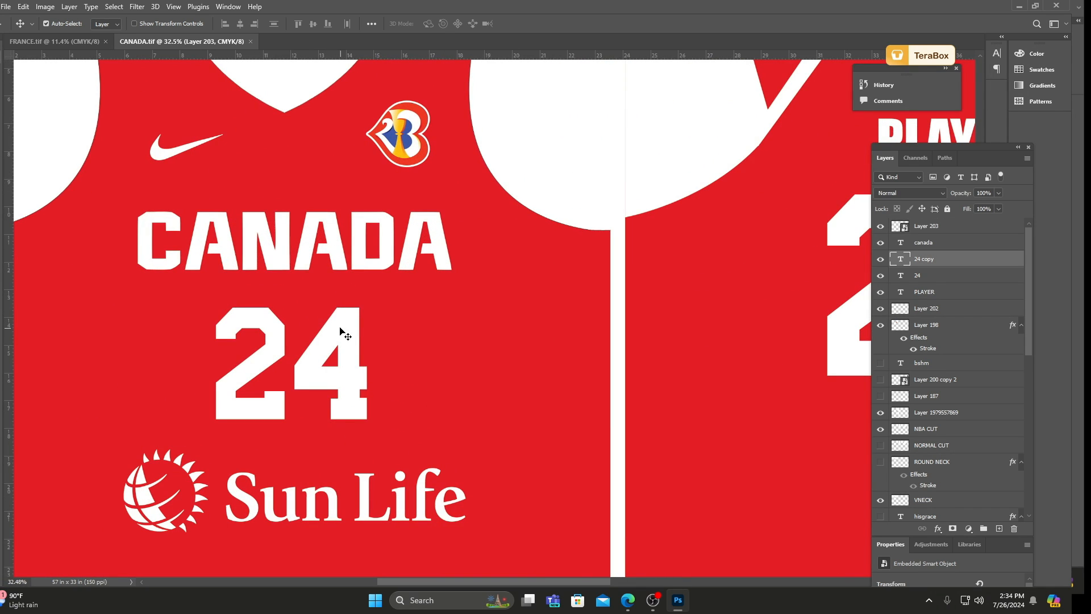
double_click(364, 336)
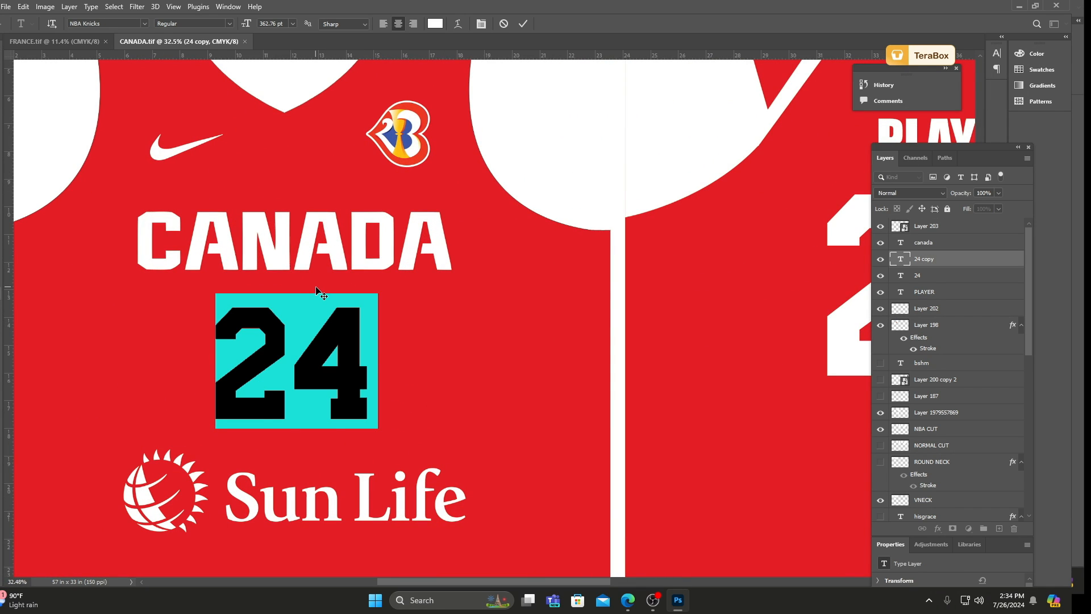
text(23)
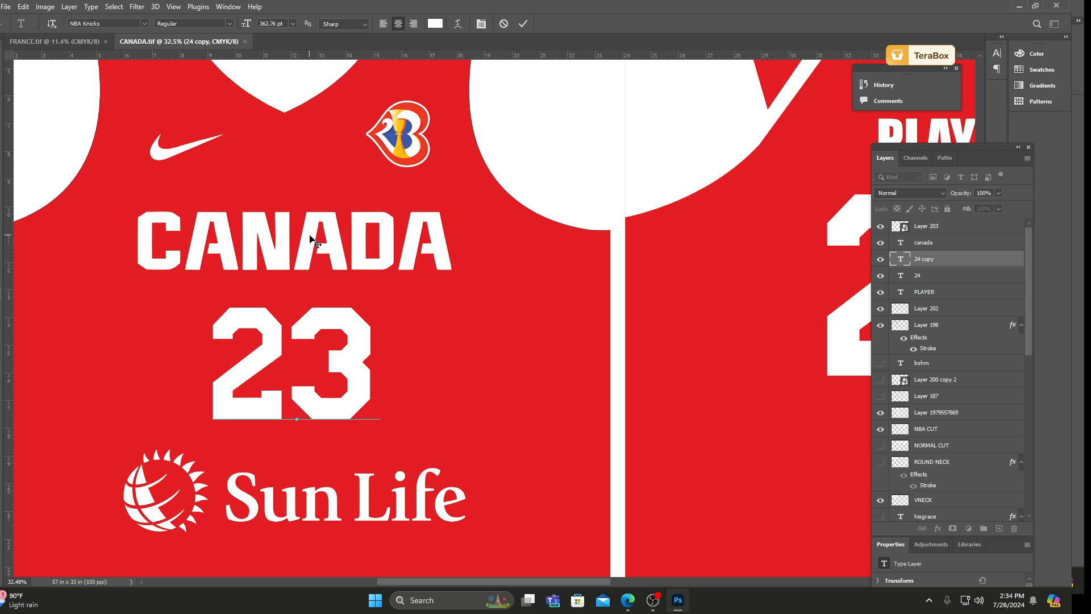
click(523, 23)
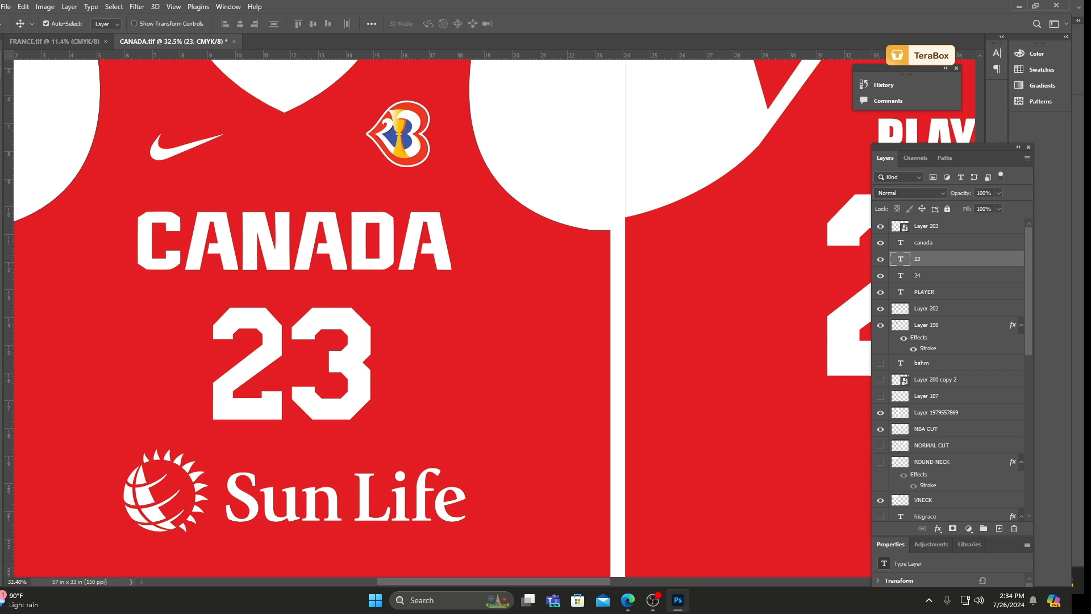
Delete the white armhole cut-out layers on the front and back of the Canada jersey.
scroll(322, 297, down, 5)
drag(412, 213, 418, 145)
key(Delete)
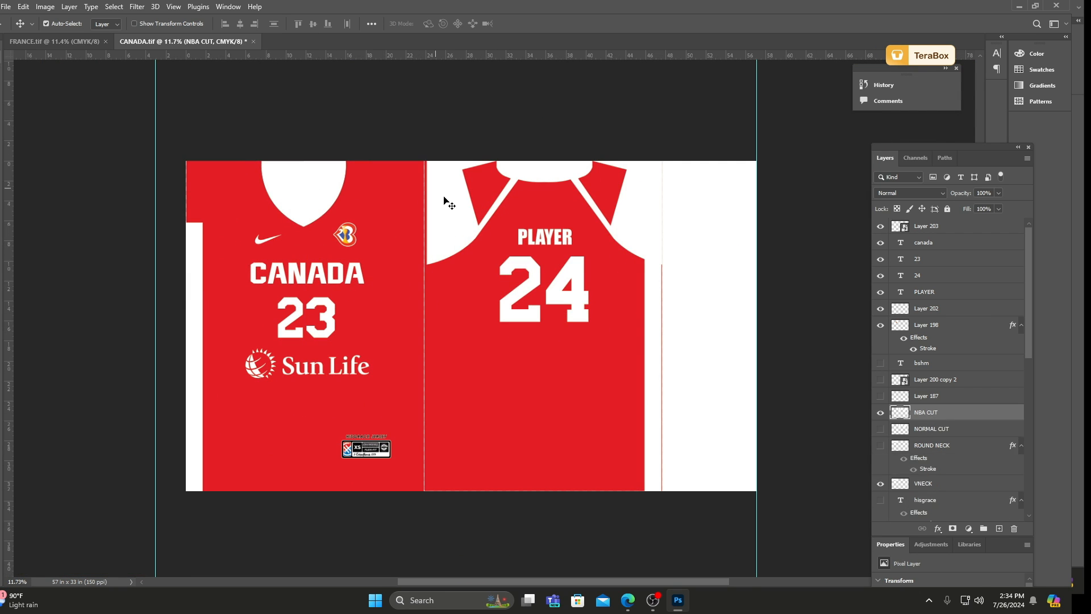
click(446, 200)
key(Delete)
Try deleting the white side strip on the Canada front, undo the deletion and deselect all layers.
click(195, 268)
key(Delete)
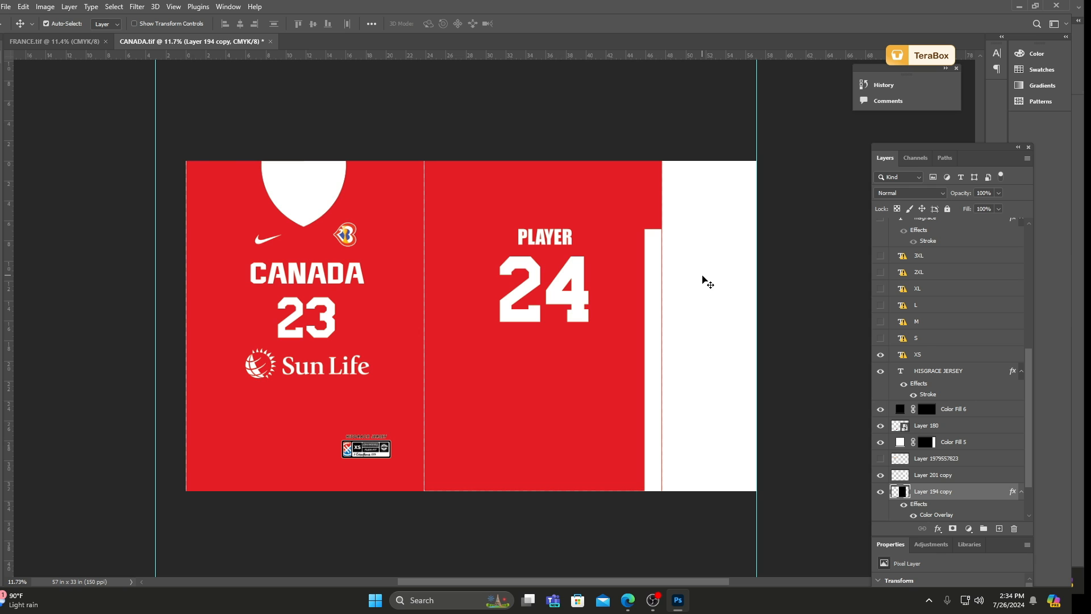
key(ctrl+z)
click(498, 127)
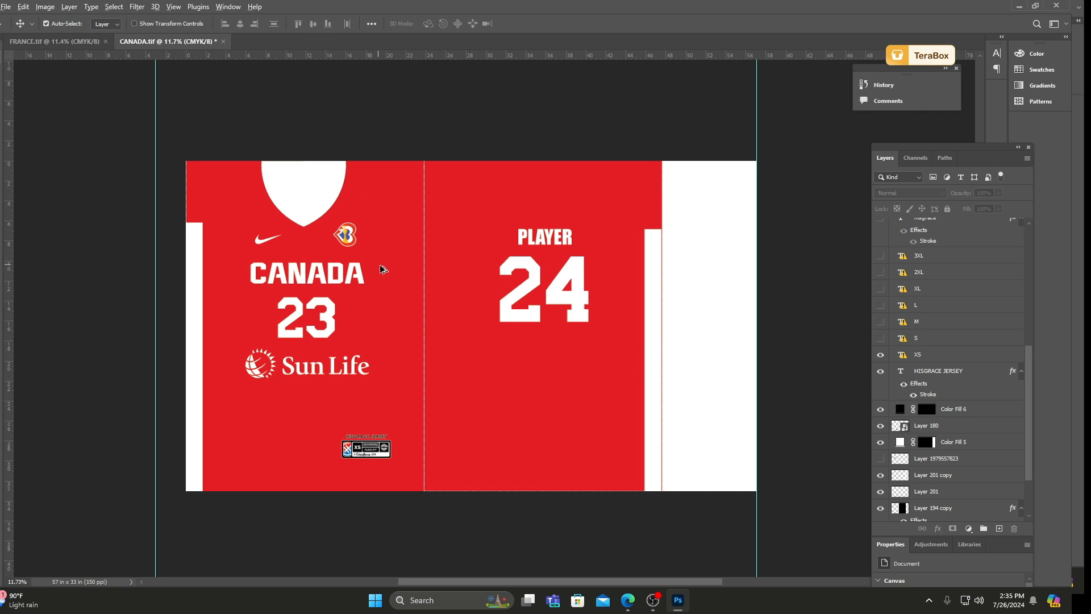
scroll(382, 268, down, 2)
click(7, 8)
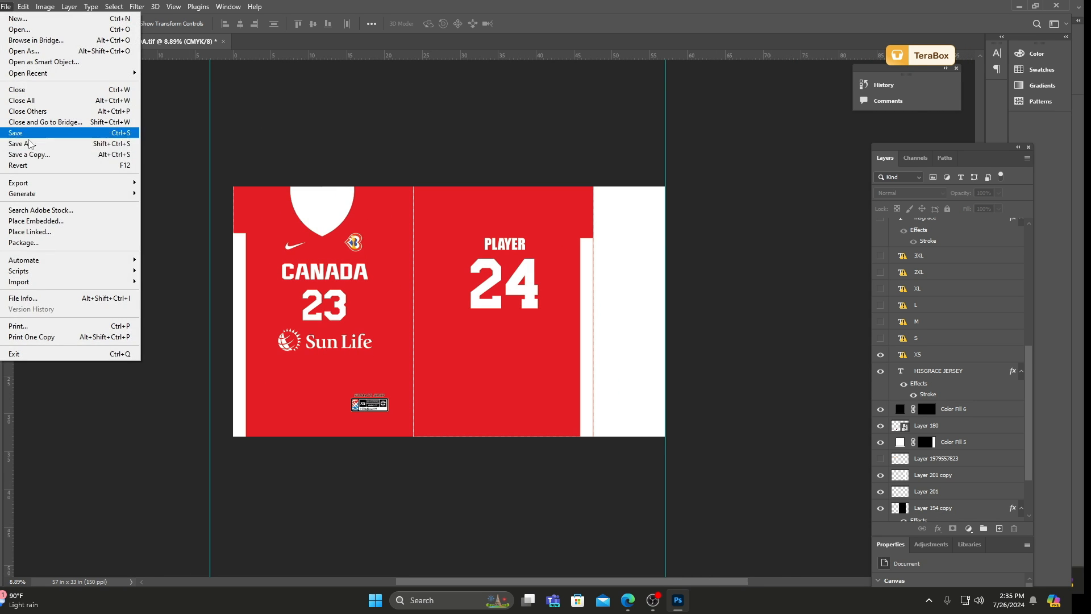
click(30, 145)
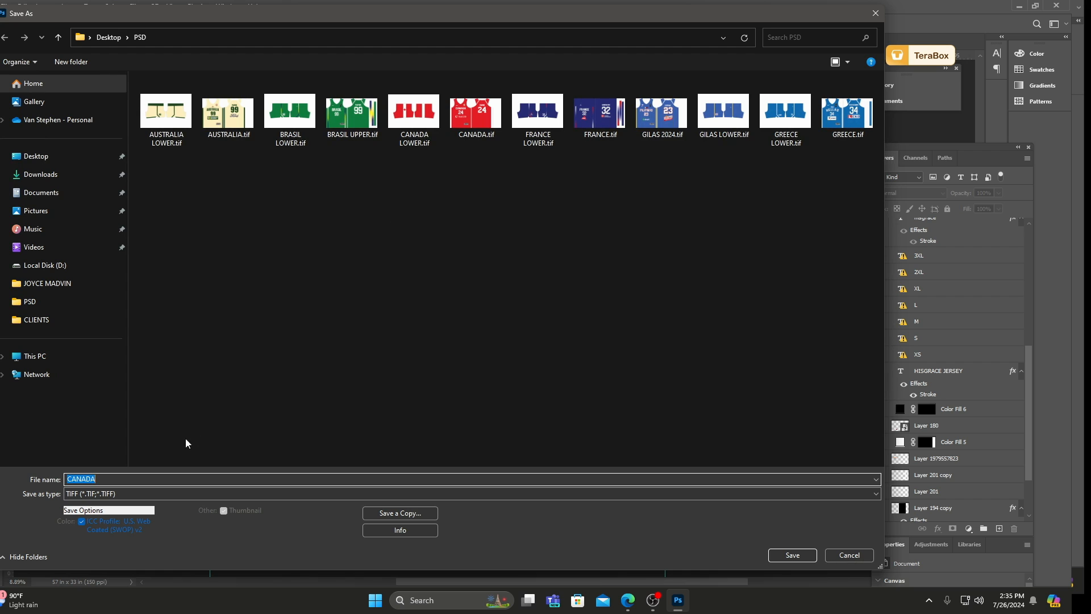
click(791, 556)
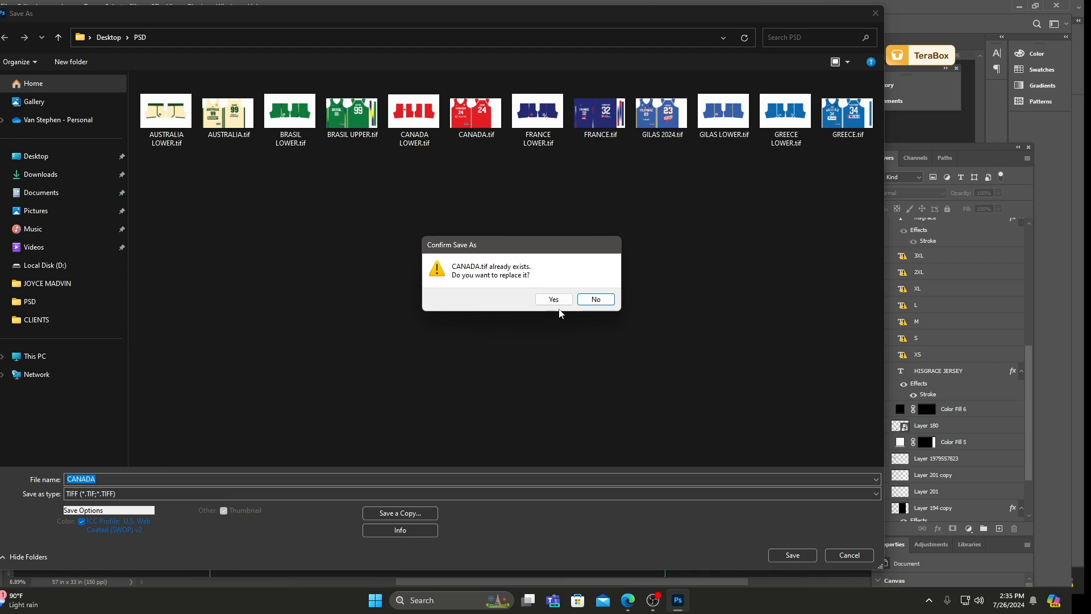
click(555, 300)
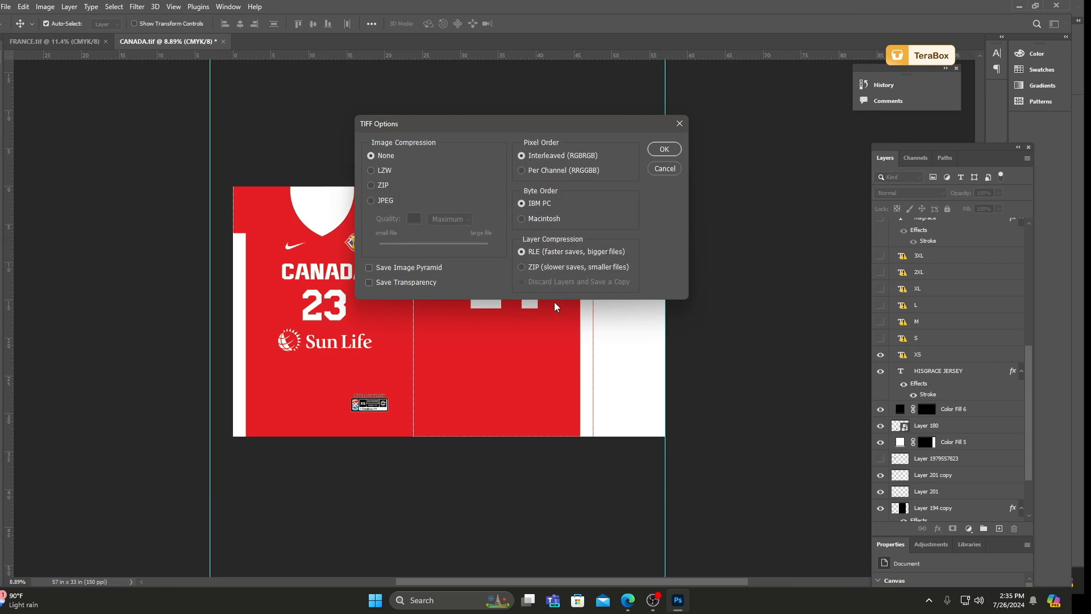
click(665, 168)
Delete the size tag on the Canada jersey front: label graphic, XS text, black square and HISGRACE JERSEY text.
scroll(369, 405, up, 5)
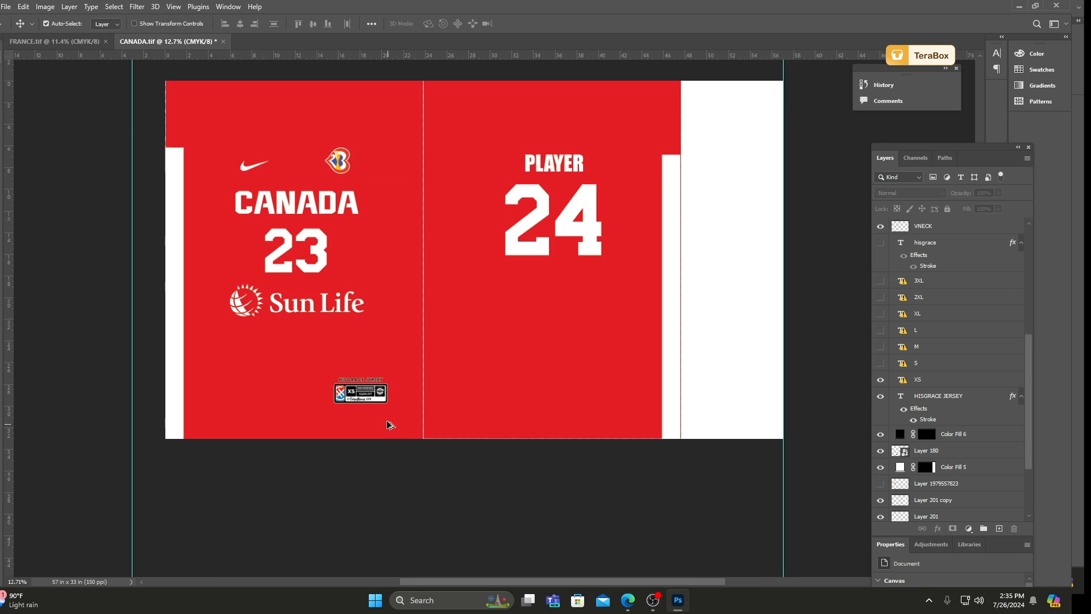
scroll(356, 381, up, 4)
drag(345, 358, 377, 380)
key(Delete)
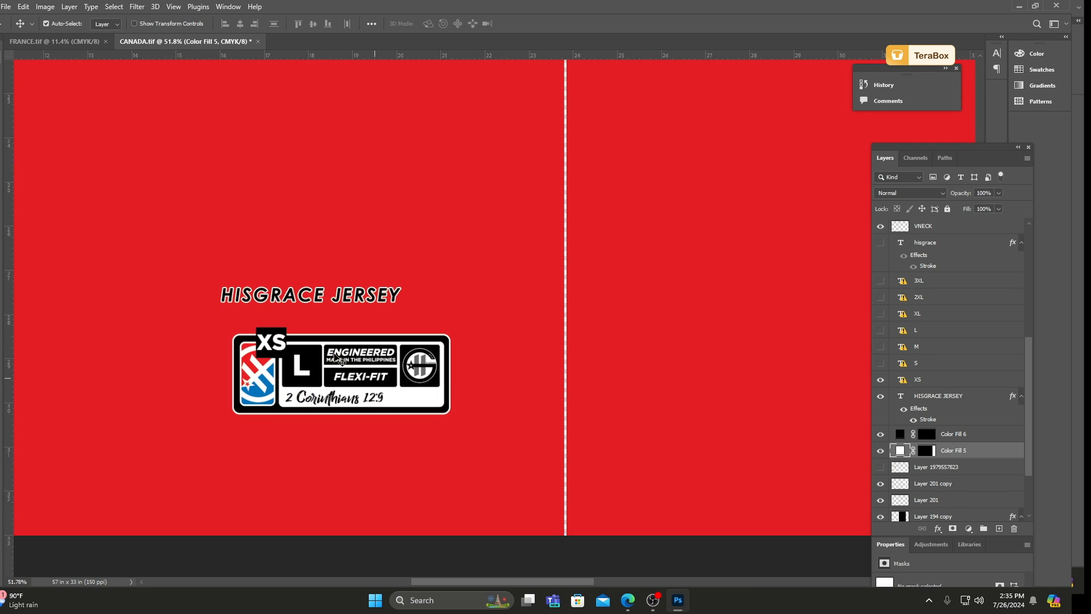
drag(280, 347, 287, 377)
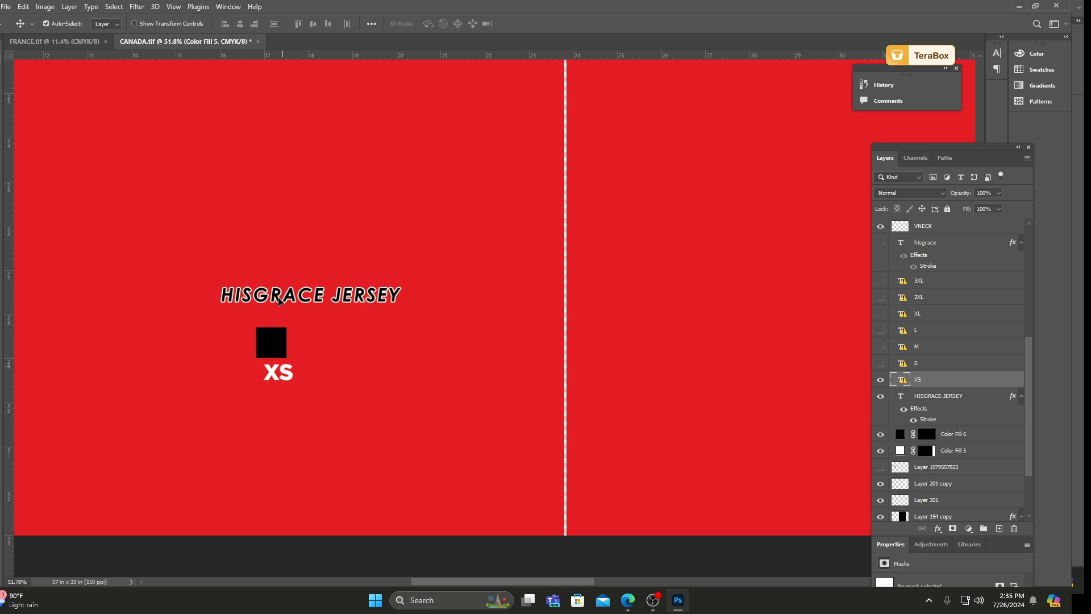
key(Delete)
click(278, 334)
key(Delete)
drag(272, 296, 285, 316)
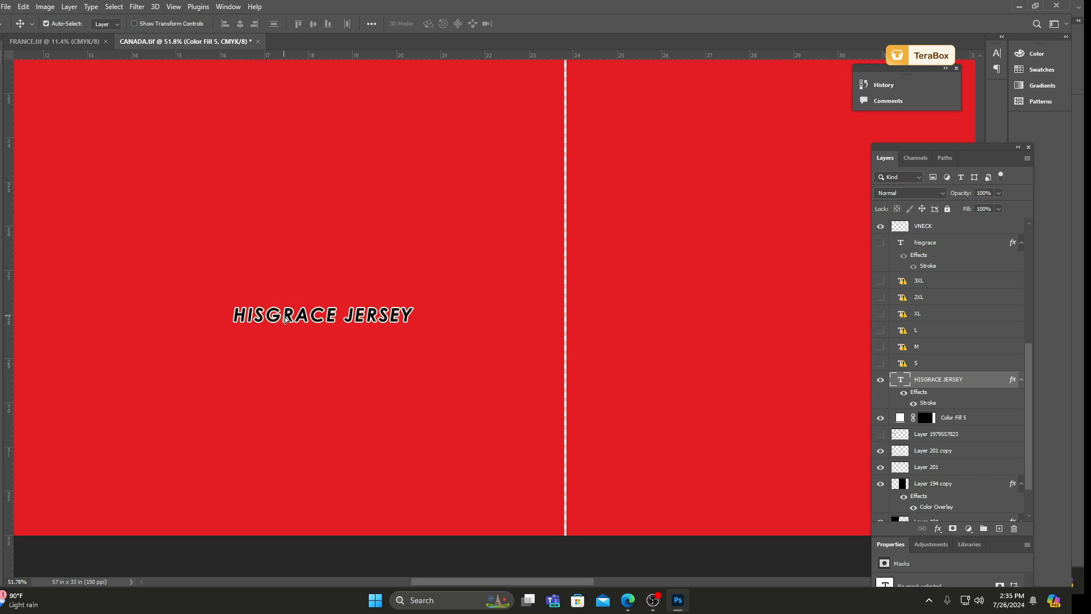
key(Delete)
scroll(287, 320, down, 9)
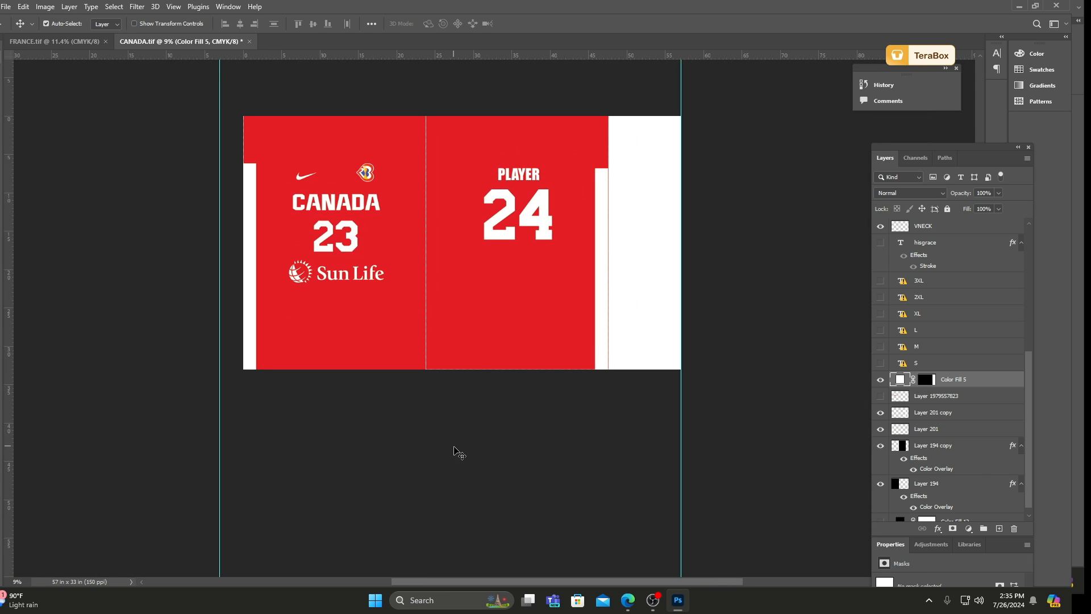
Deselect all layers, check the cleaned Canada jersey's front and back, and save CANADA.tif.
click(455, 451)
scroll(376, 141, up, 2)
scroll(319, 86, up, 2)
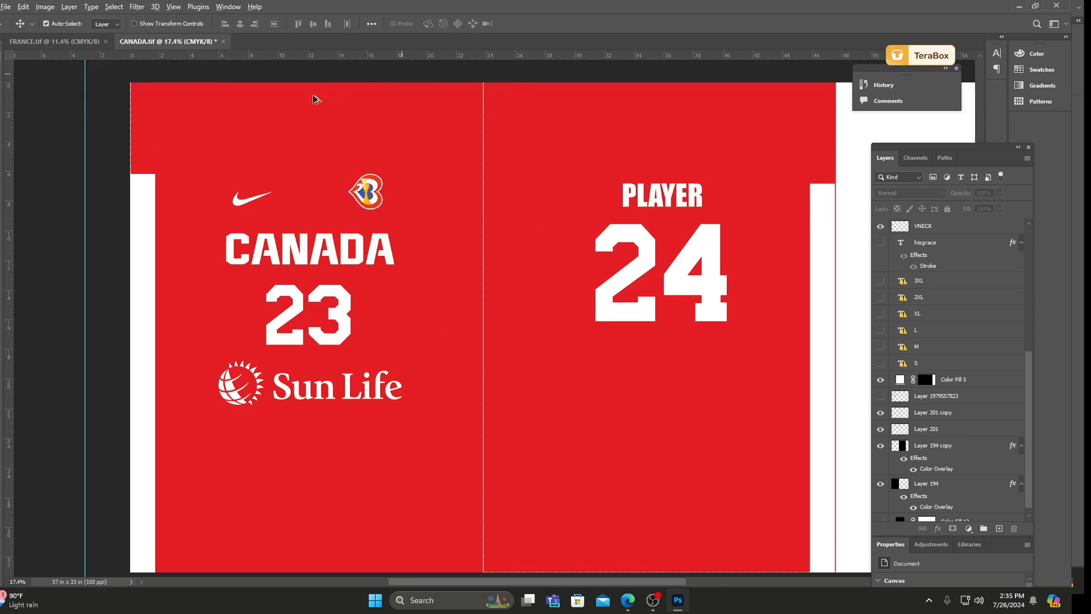
scroll(314, 100, down, 1)
scroll(369, 124, up, 1)
scroll(372, 124, down, 2)
scroll(476, 91, up, 1)
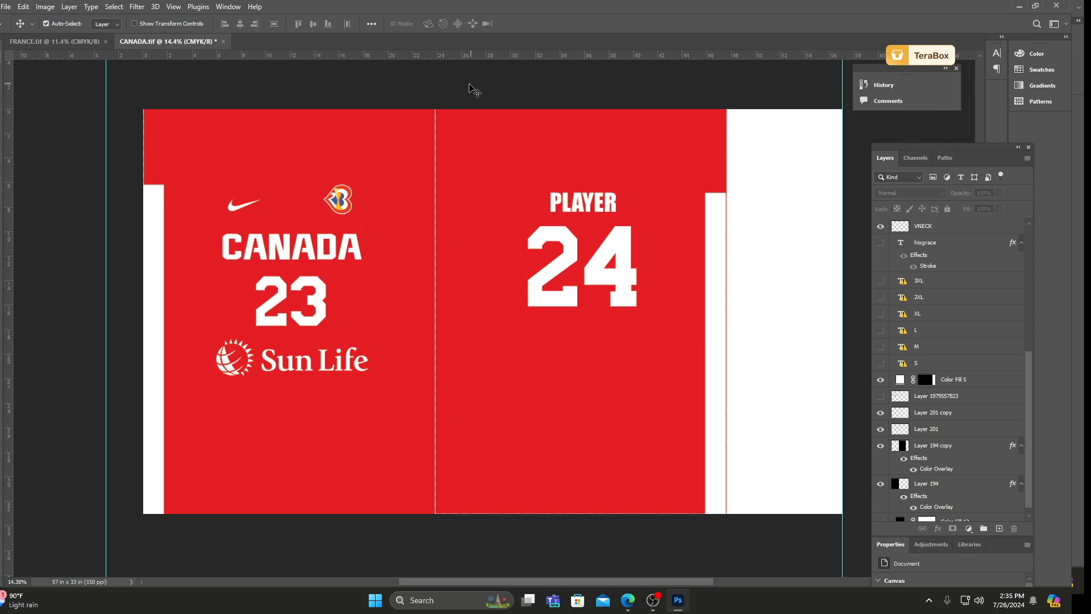
key(ctrl+s)
Open BRASIL UPPER.tif from the desktop's PSD folder.
click(5, 6)
click(23, 29)
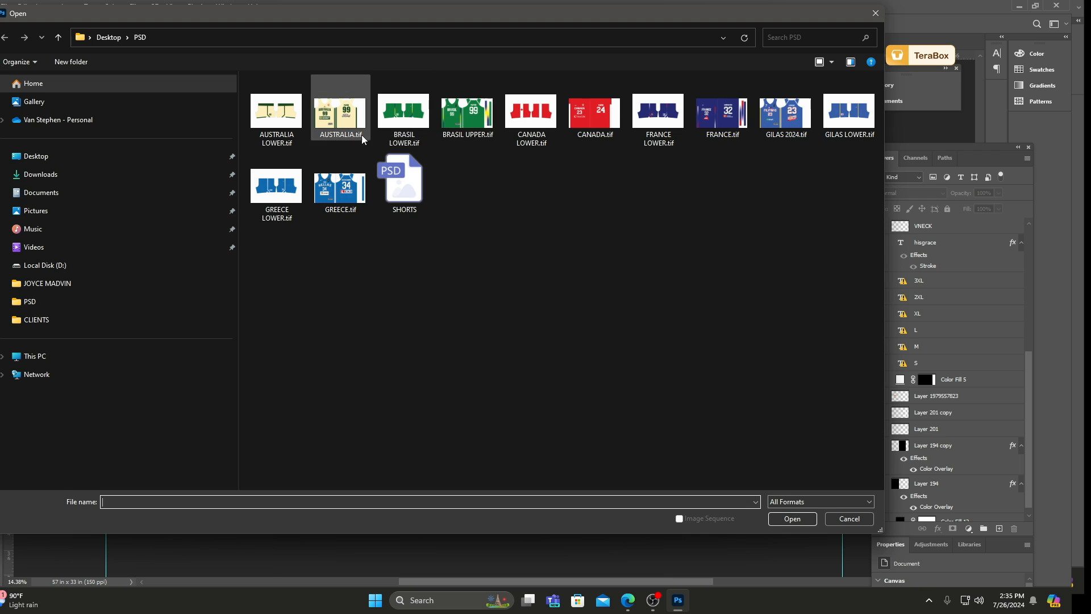
click(467, 114)
click(792, 519)
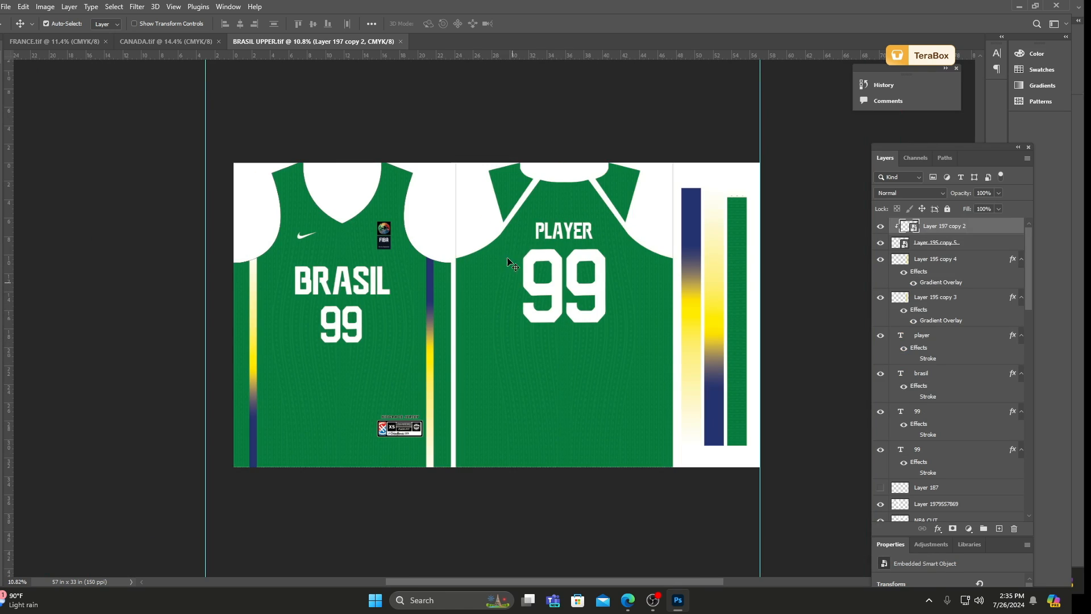
Delete the white armhole and neckline cut-out layers on the back and front of the Brasil jersey.
drag(469, 220, 473, 180)
key(Delete)
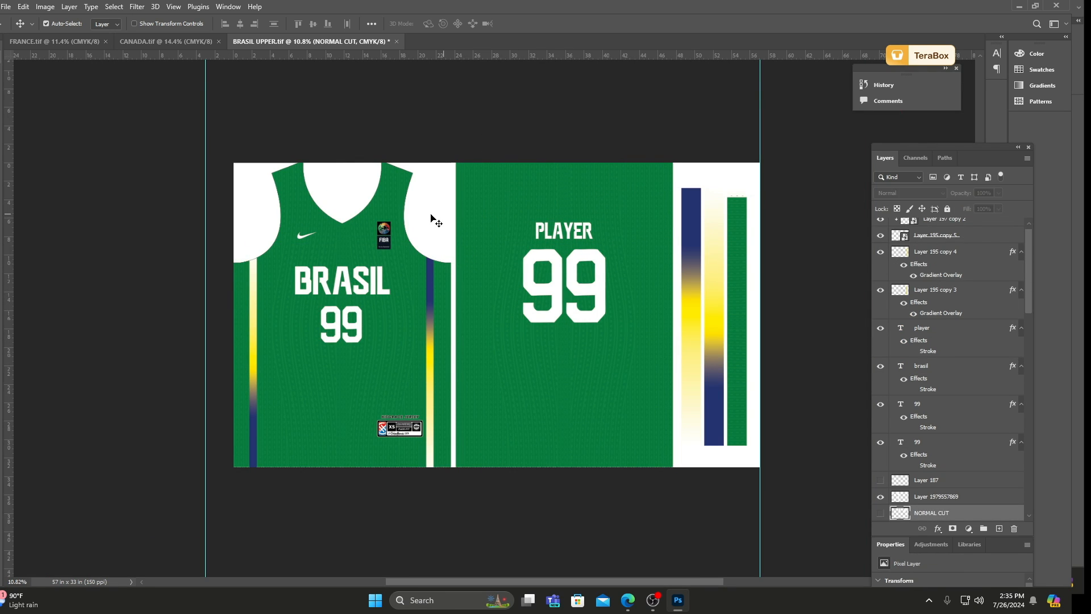
drag(430, 218, 431, 175)
key(Delete)
drag(350, 202, 348, 182)
key(Delete)
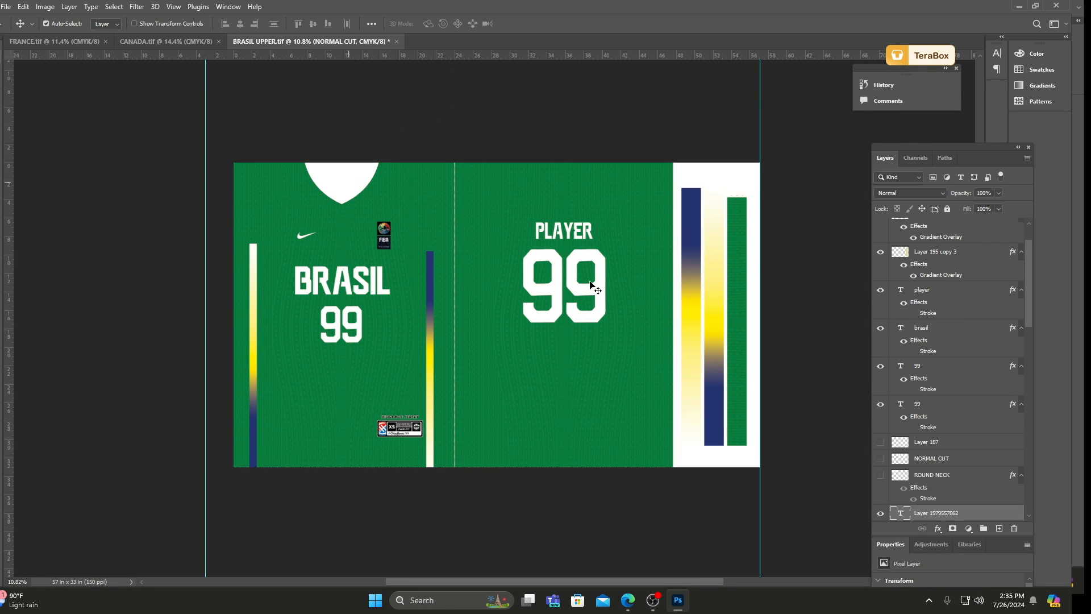
Delete the Brasil jersey's size tag, including label graphic, XS text, HISGRACE JERSEY text and black square, and deselect all layers.
scroll(392, 440, up, 8)
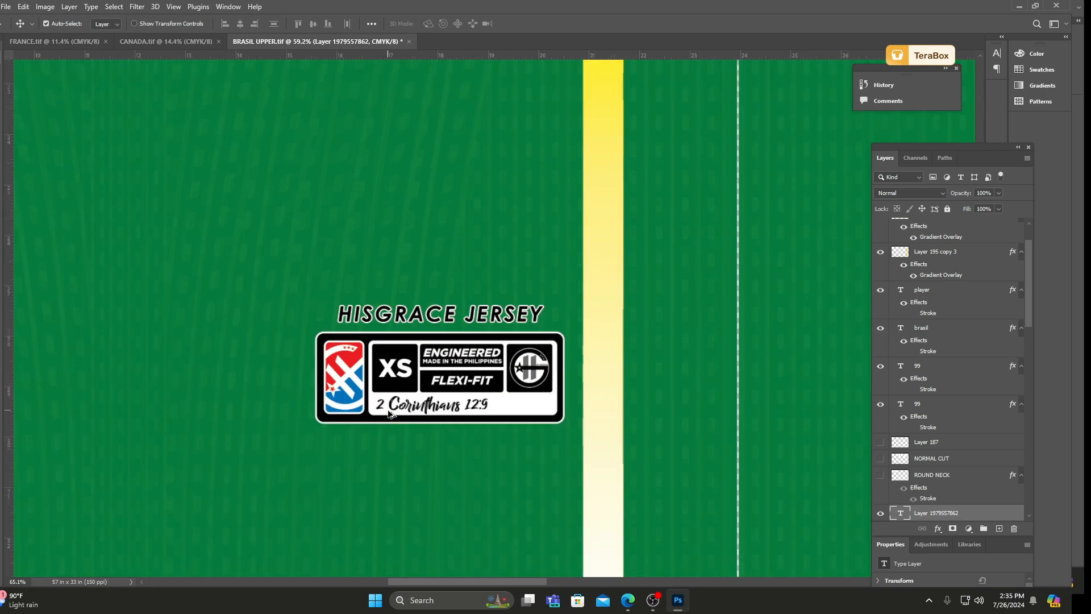
scroll(390, 413, up, 1)
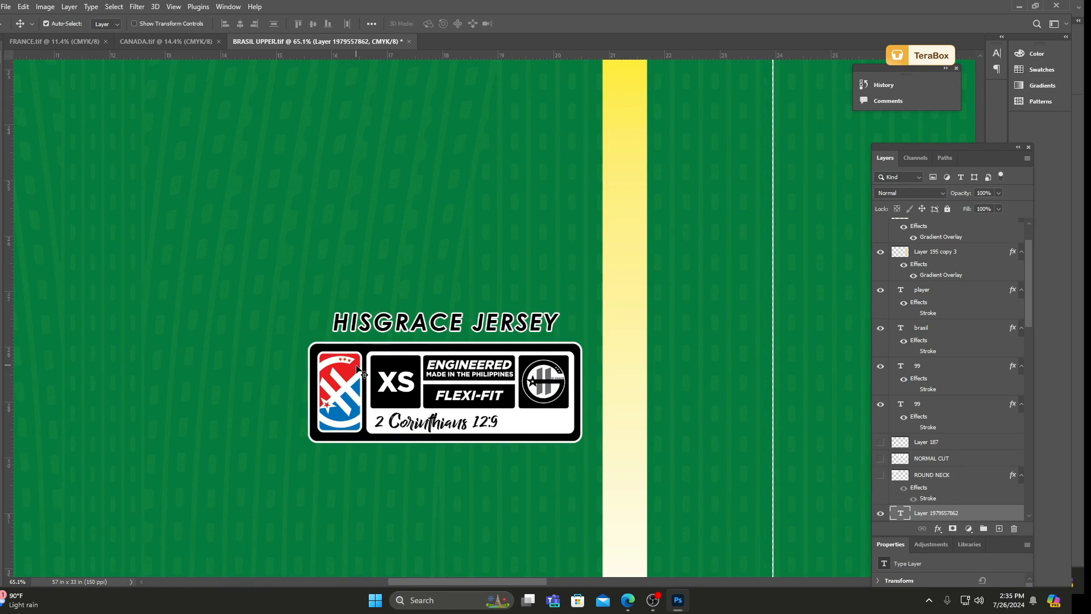
drag(356, 367, 392, 394)
key(Delete)
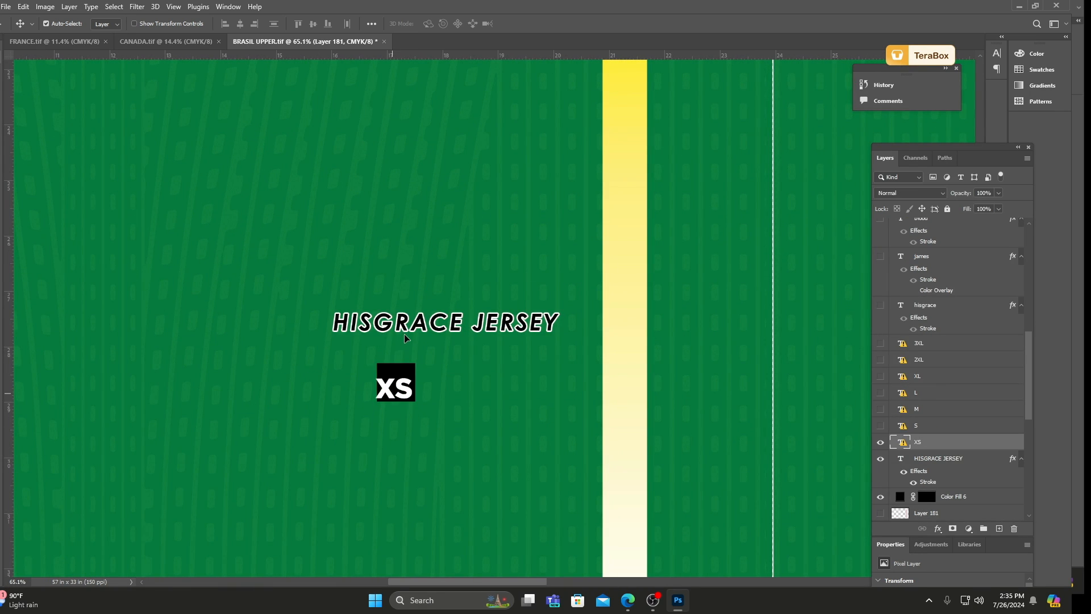
drag(401, 325, 378, 296)
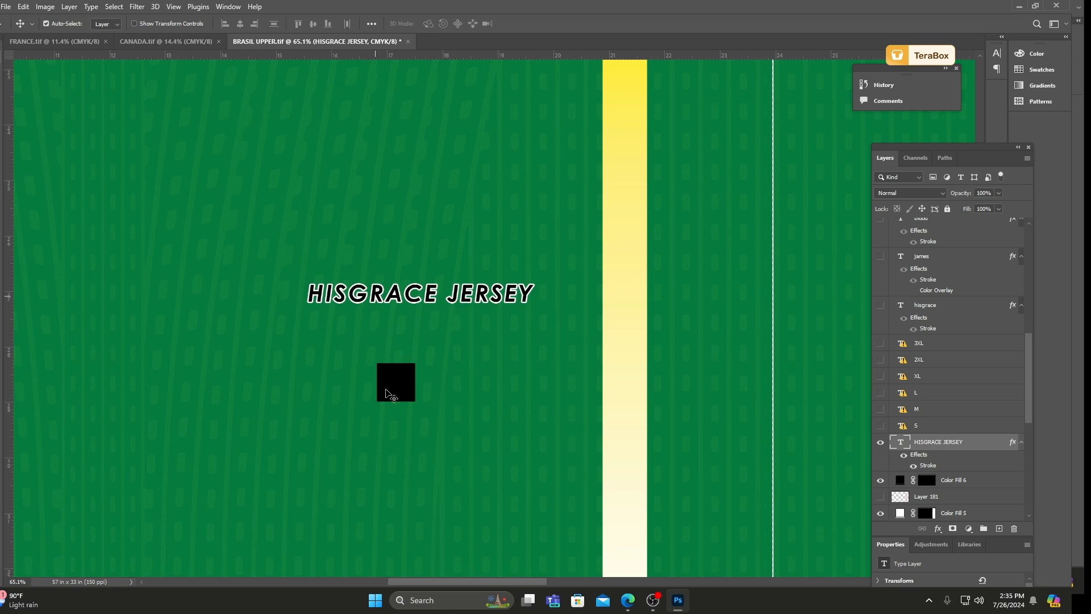
key(Delete)
drag(395, 384, 401, 322)
key(Delete)
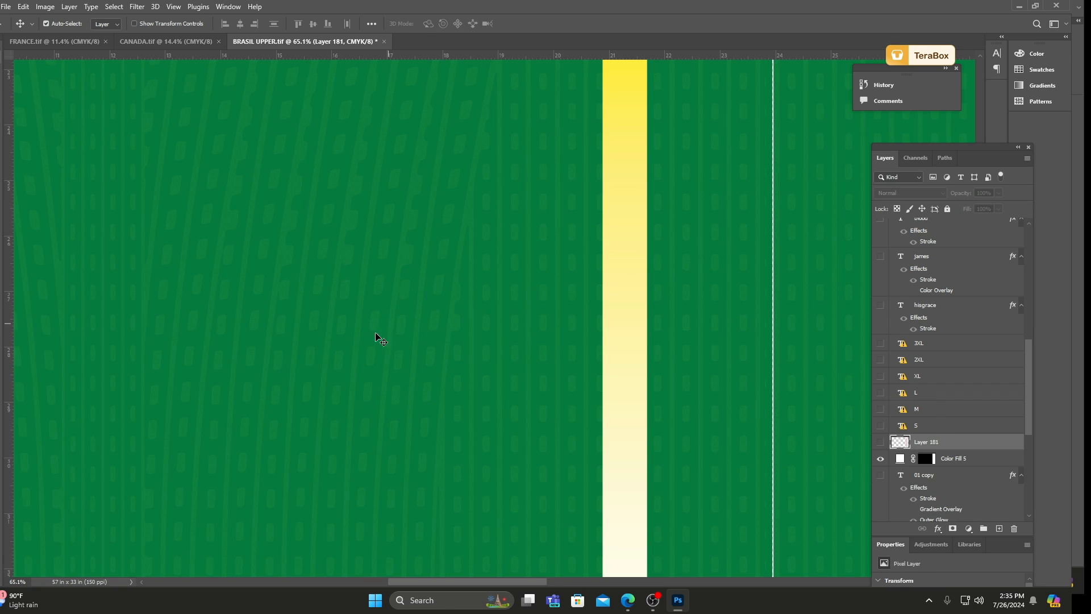
scroll(348, 356, down, 1)
scroll(348, 355, down, 1)
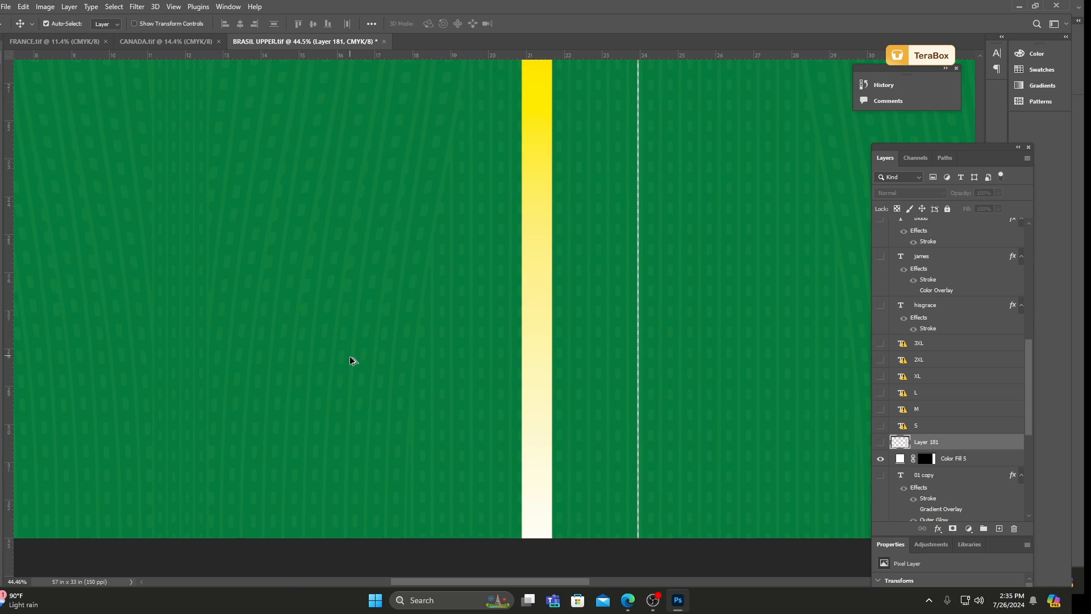
scroll(364, 381, down, 10)
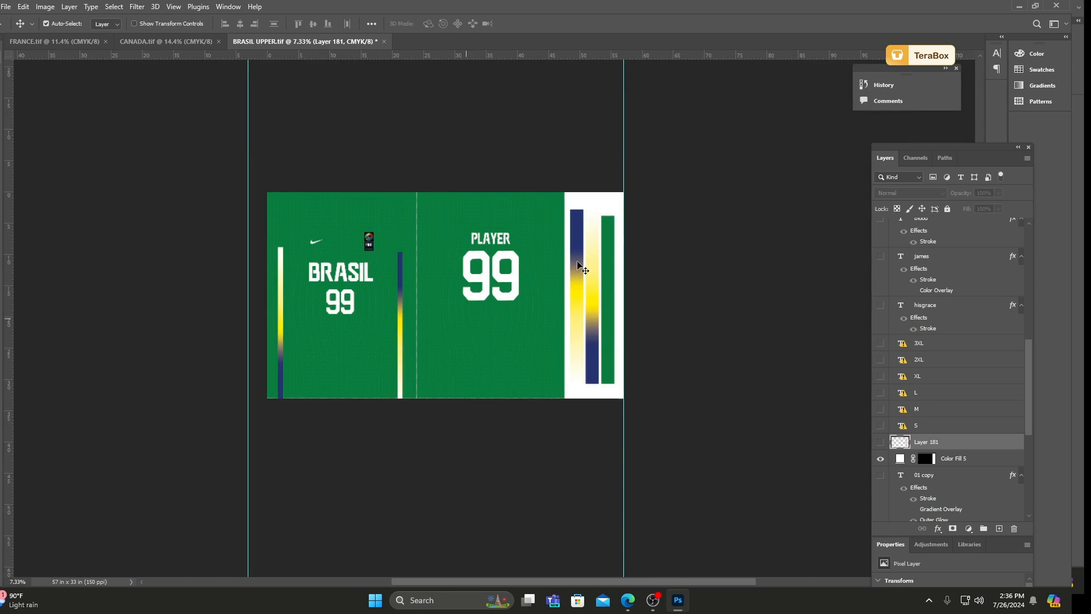
click(618, 151)
scroll(449, 227, up, 5)
scroll(481, 248, down, 3)
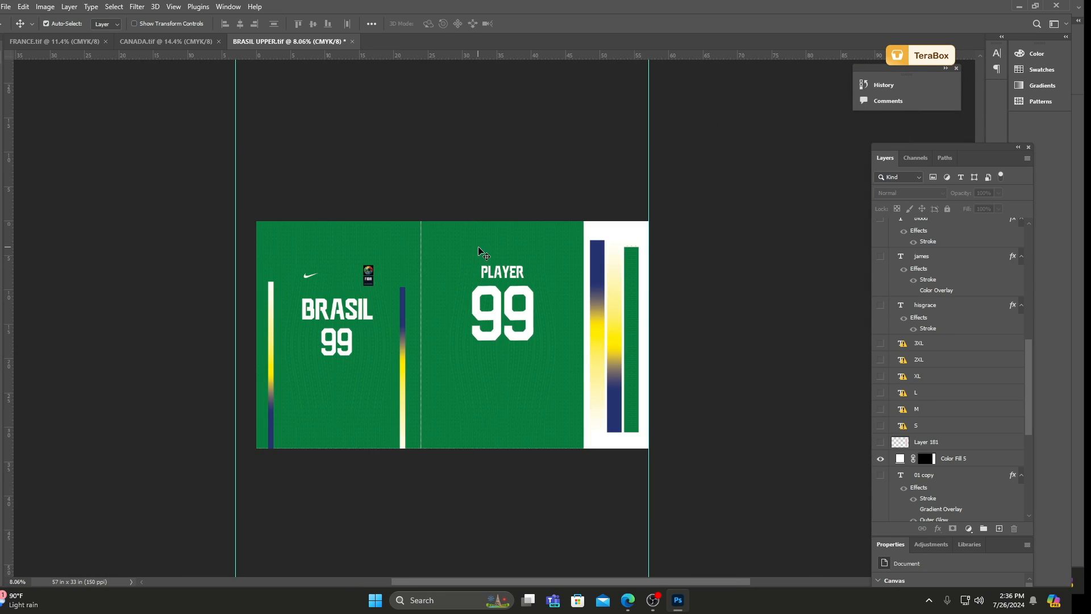
Switch to the Edge browser, start the chill boom bap beat video on YouTube and minimize the browser.
click(623, 600)
key(ctrl+Tab)
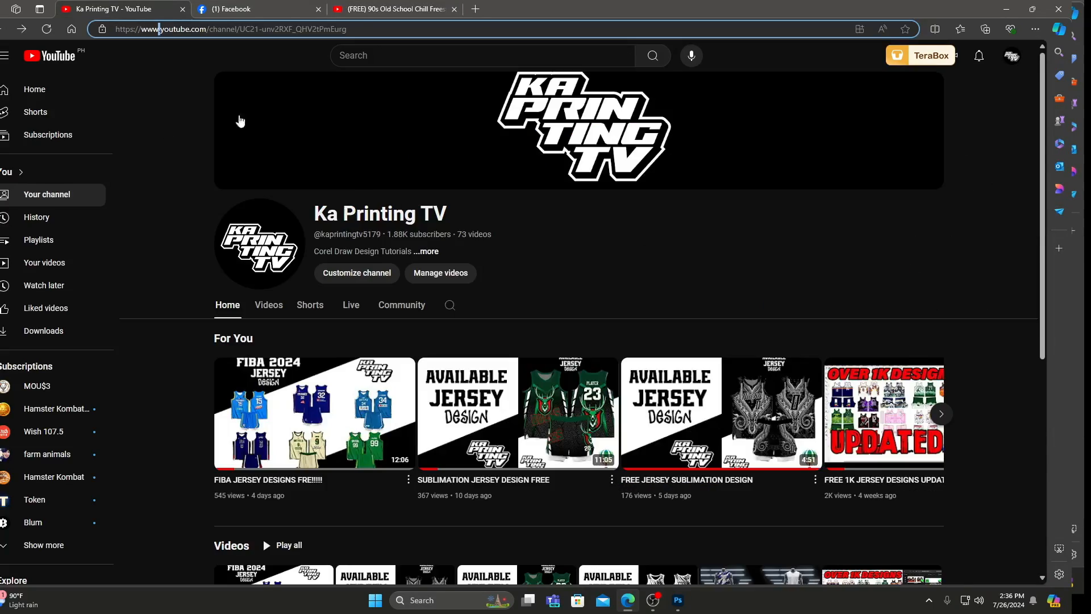
key(ctrl+Tab)
key(ctrl+Tab)
click(46, 481)
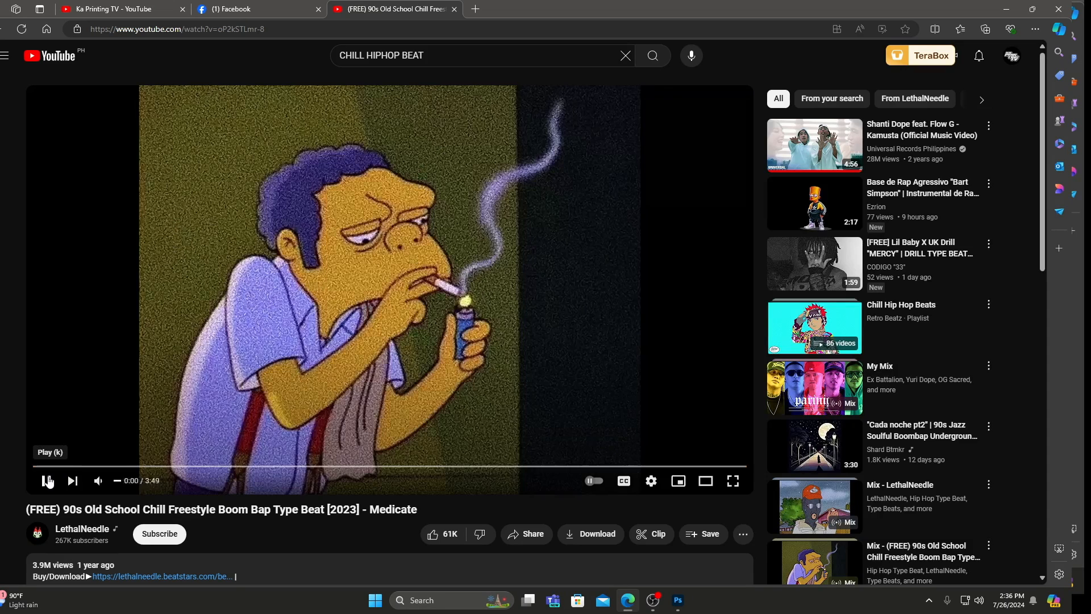
click(47, 481)
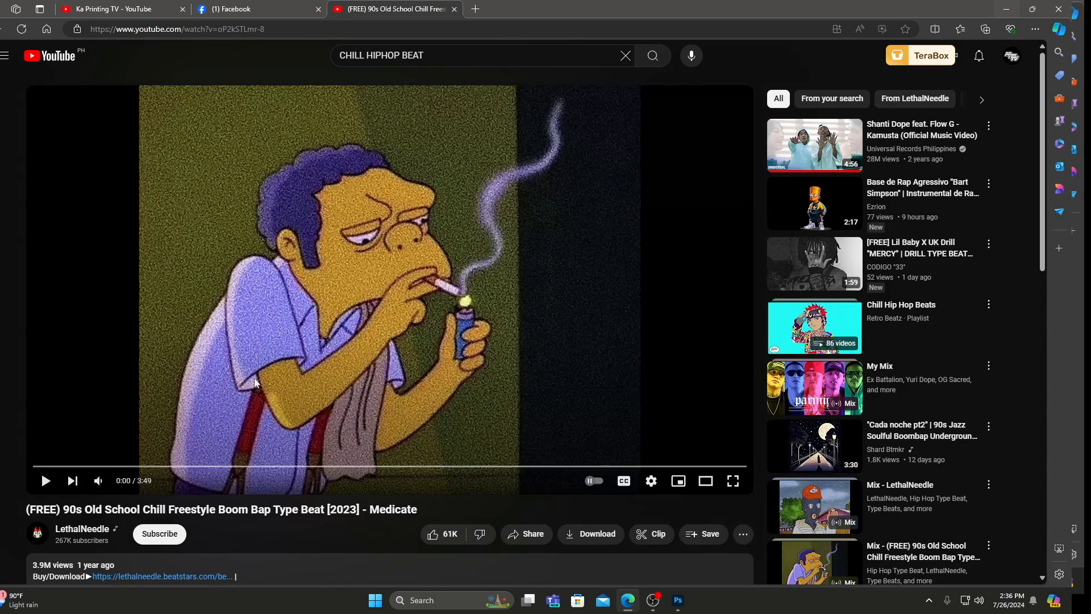
click(46, 480)
click(1007, 9)
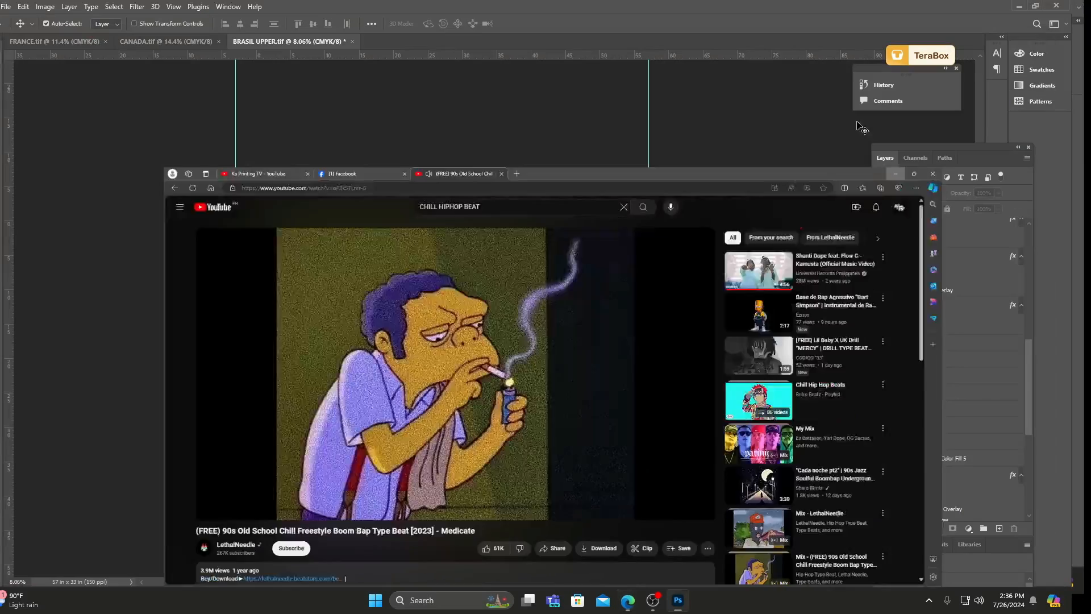
Save BRASIL UPPER.tif and close the document.
scroll(470, 243, up, 2)
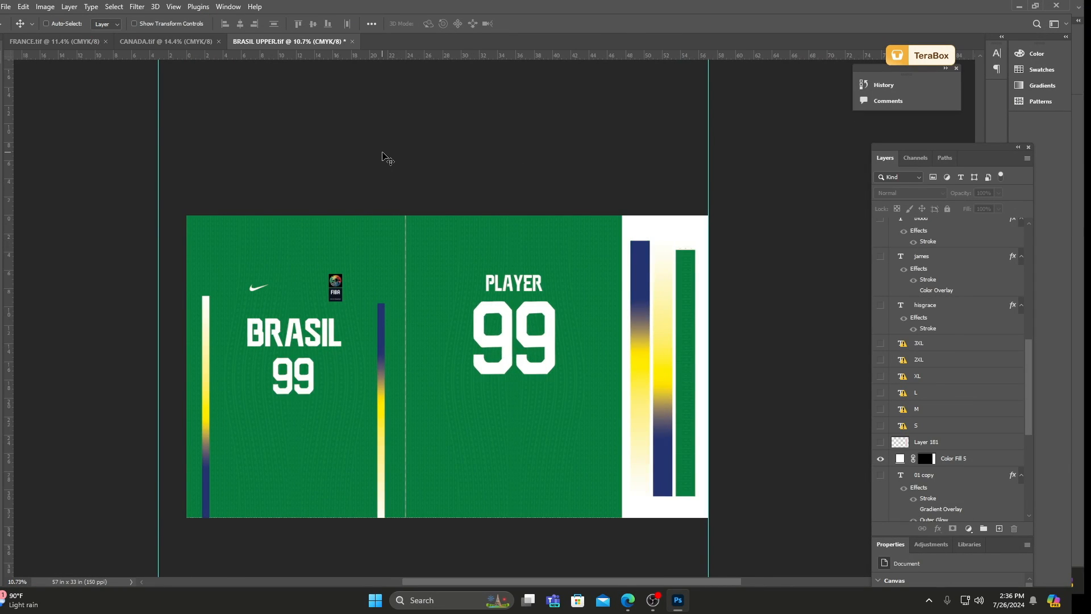
key(ctrl+s)
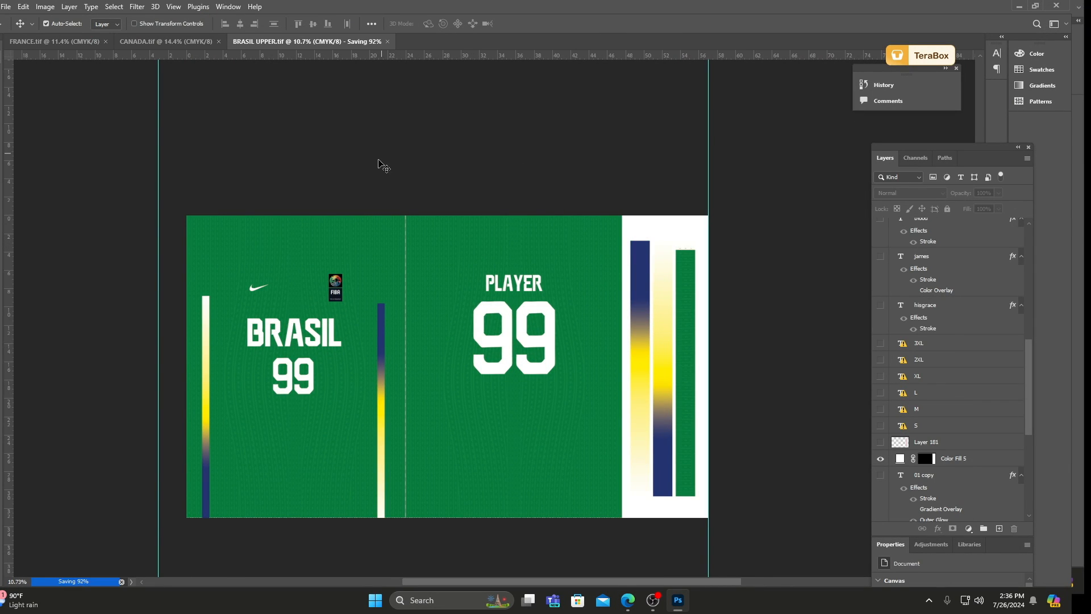
click(391, 237)
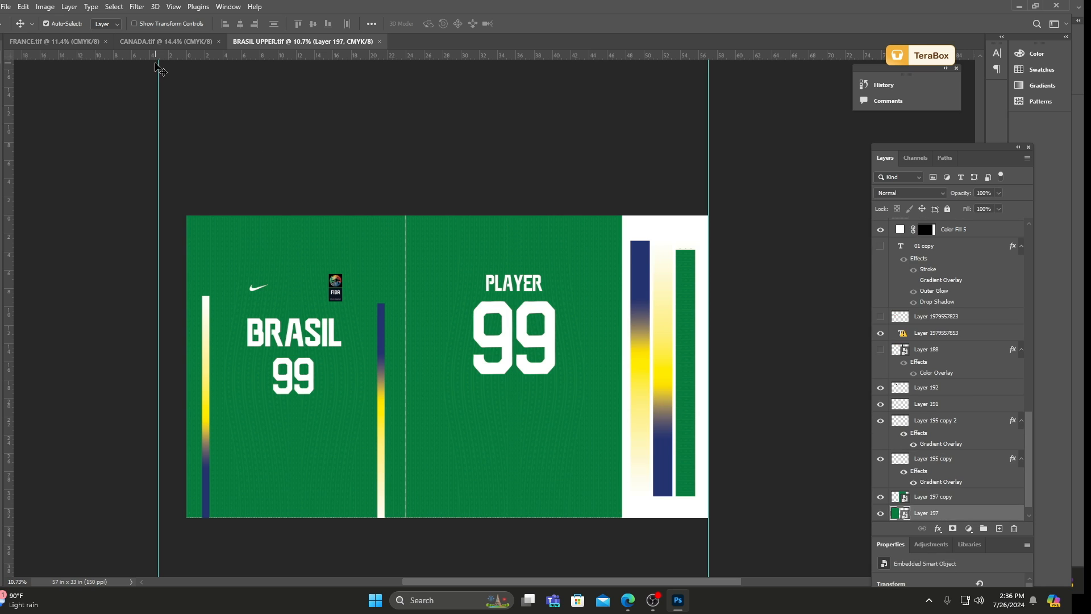
click(379, 41)
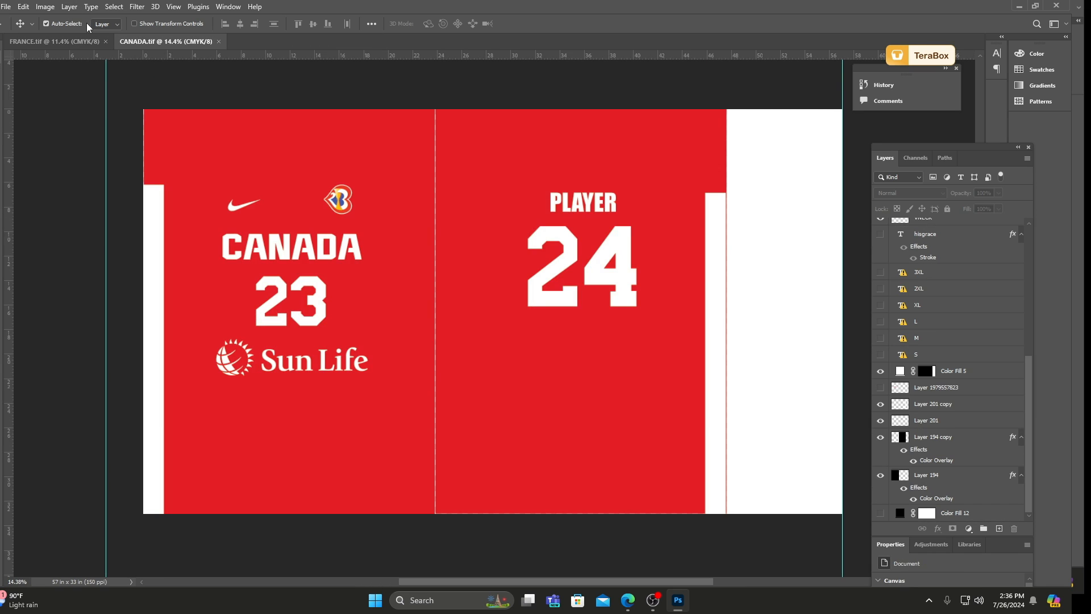
Check the recording status in OBS and look over the open CANADA.tif and FRANCE.tif designs.
click(229, 126)
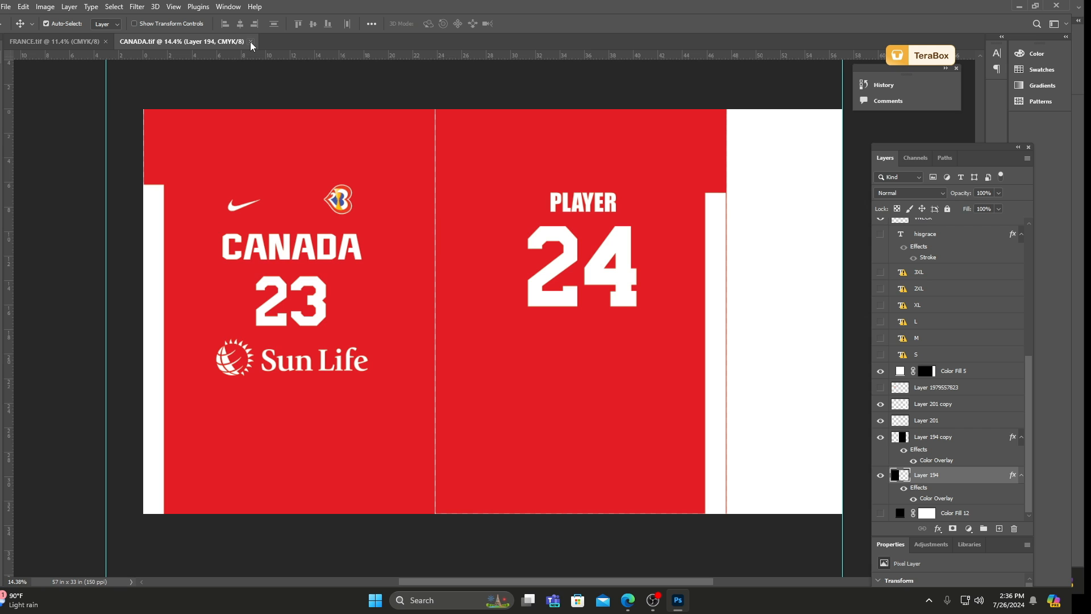
click(654, 603)
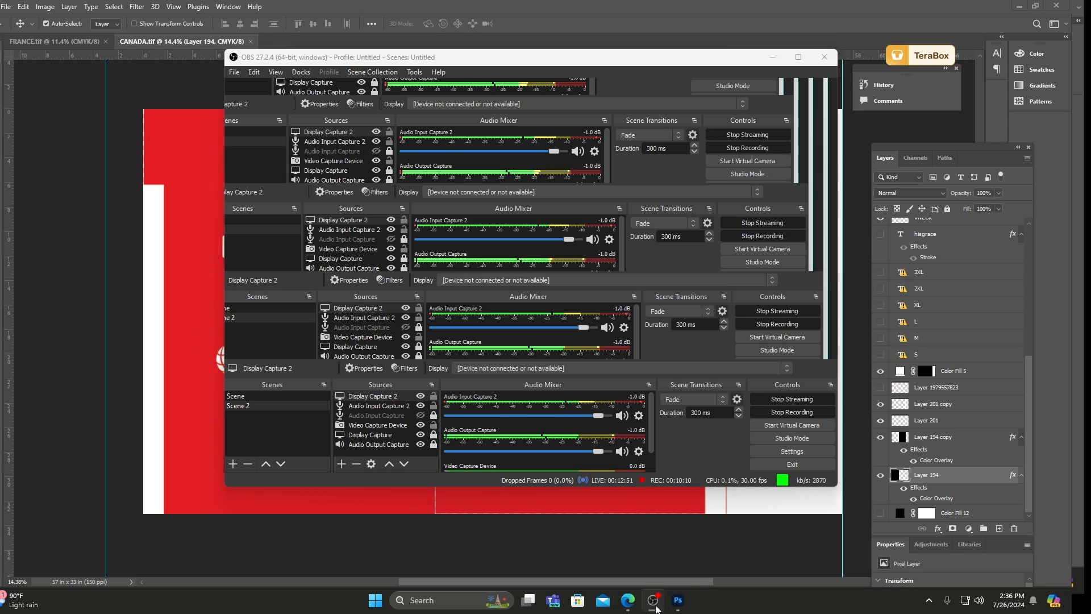
click(655, 603)
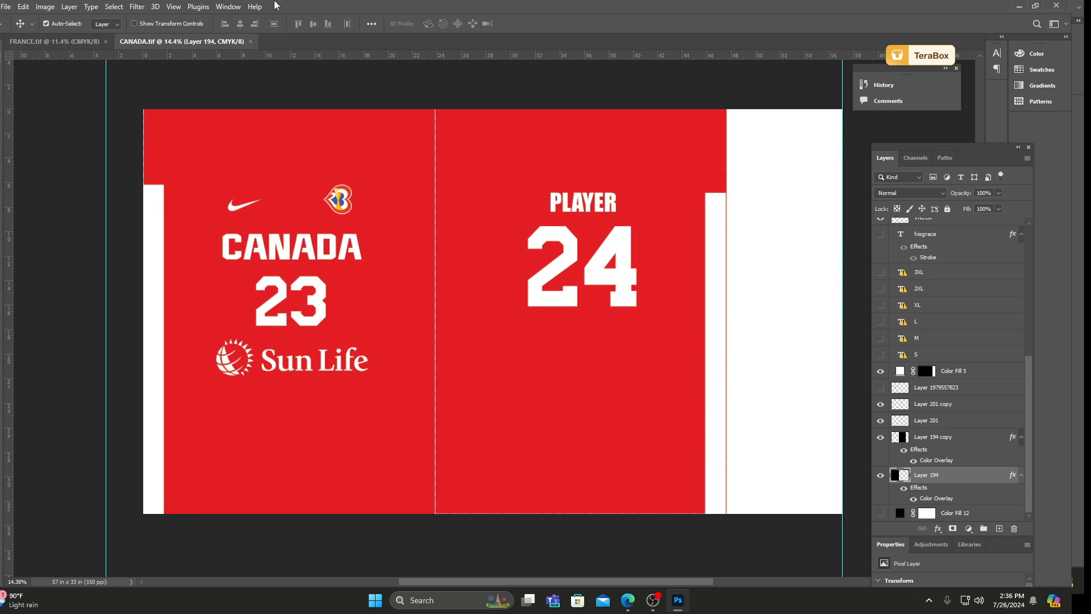
click(97, 41)
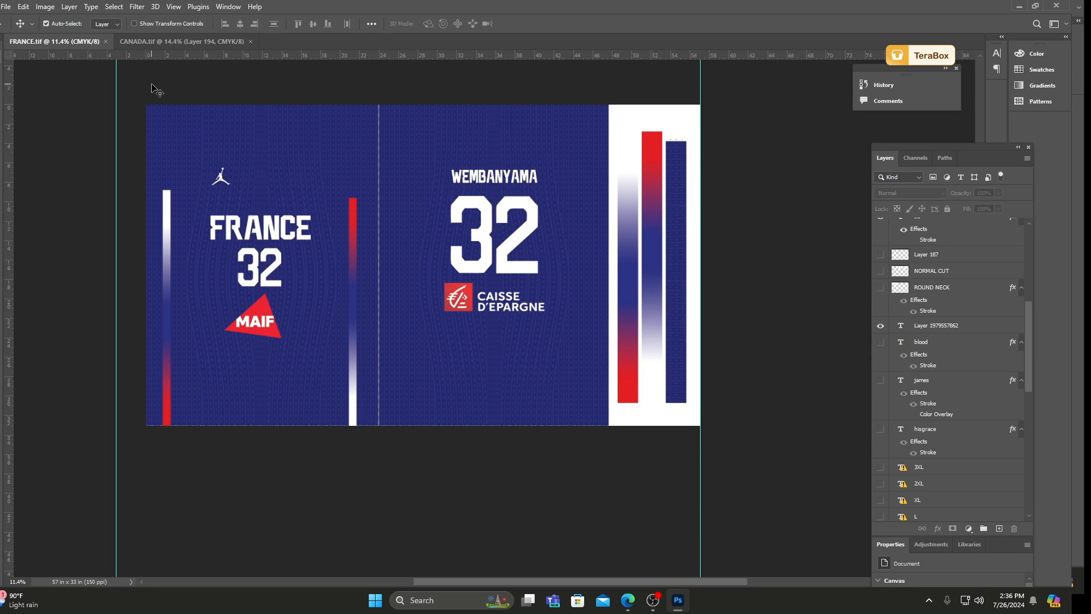
ctrl+click(186, 137)
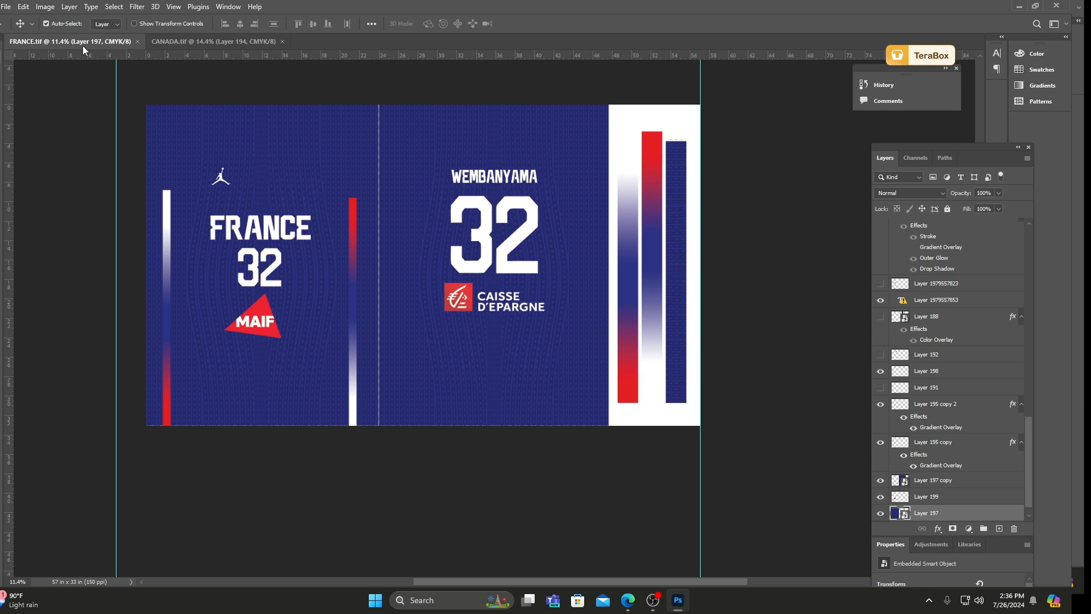
click(175, 43)
click(97, 43)
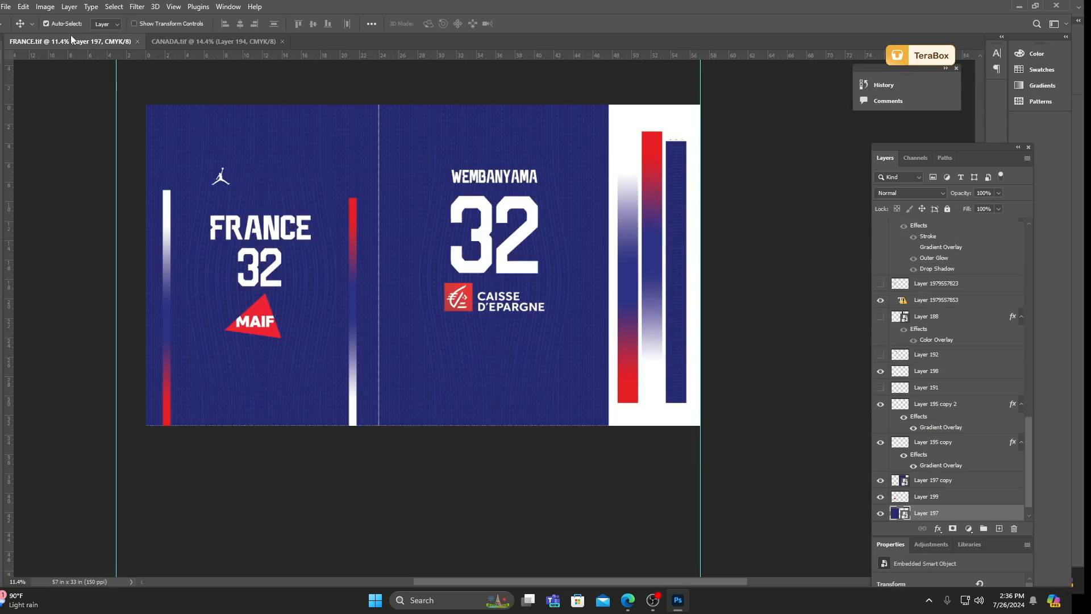
Open AUSTRALIA.tif from the desktop's PSD folder.
click(6, 7)
click(23, 30)
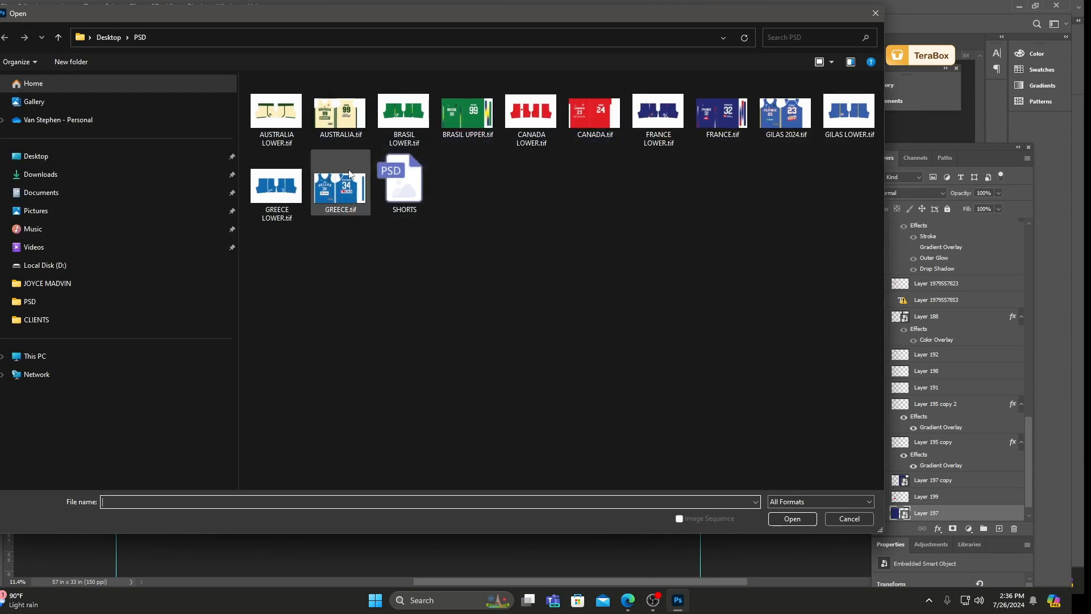
click(340, 114)
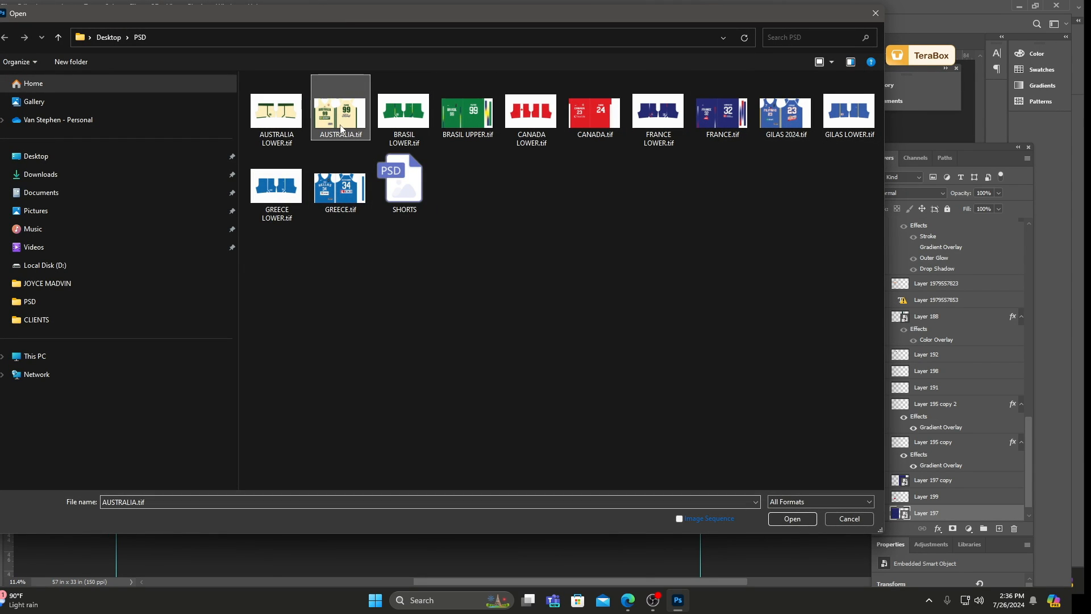
click(783, 517)
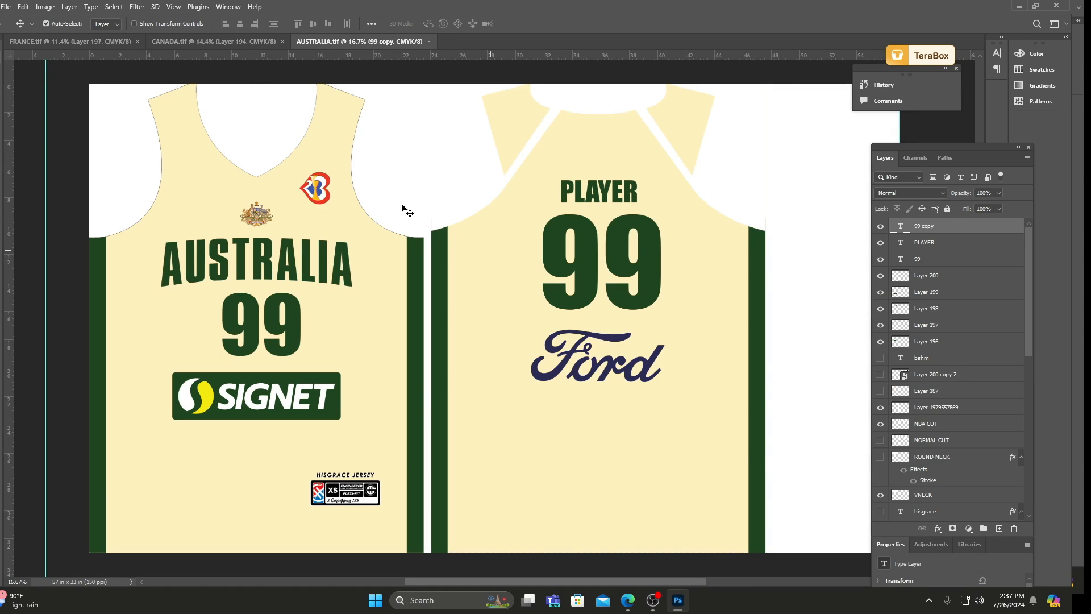
Delete the back cut-out, the front armhole cut-out and the V-neck layers from the Australia jersey.
drag(448, 200, 453, 147)
key(Delete)
drag(376, 169, 401, 68)
key(Delete)
drag(287, 147, 282, 101)
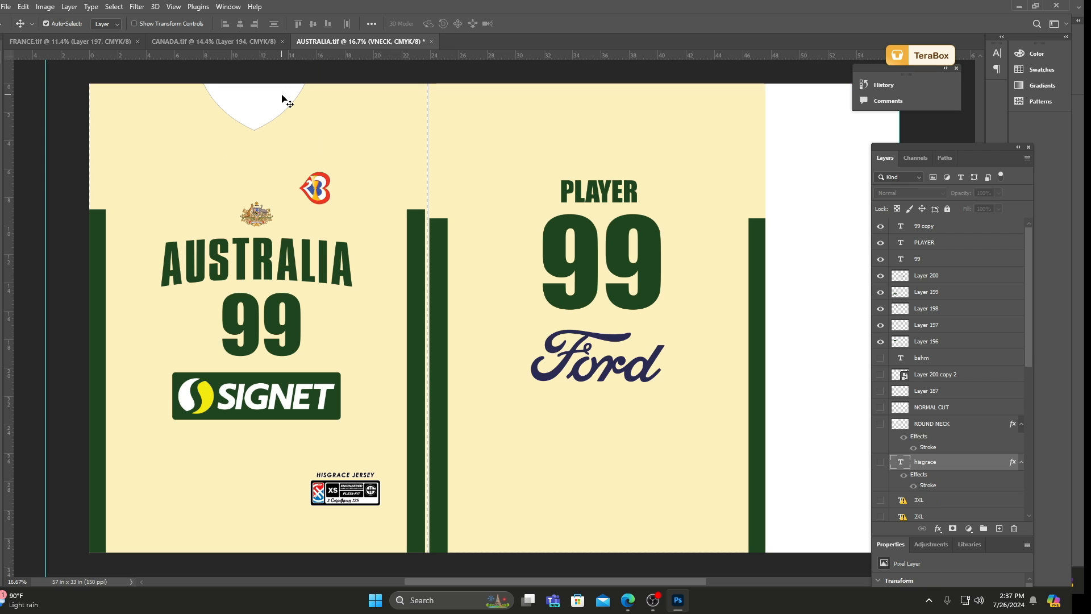
key(Delete)
Delete the size tag, its size lettering and the HISGRACE JERSEY text from the lower front of the Australia jersey.
scroll(356, 284, down, 2)
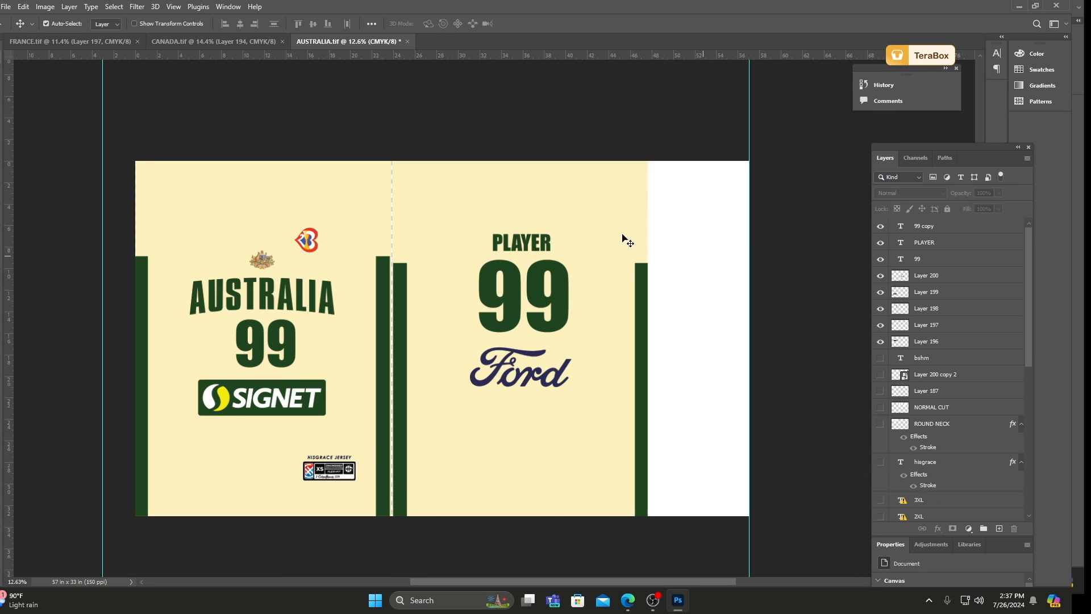
scroll(293, 489, up, 8)
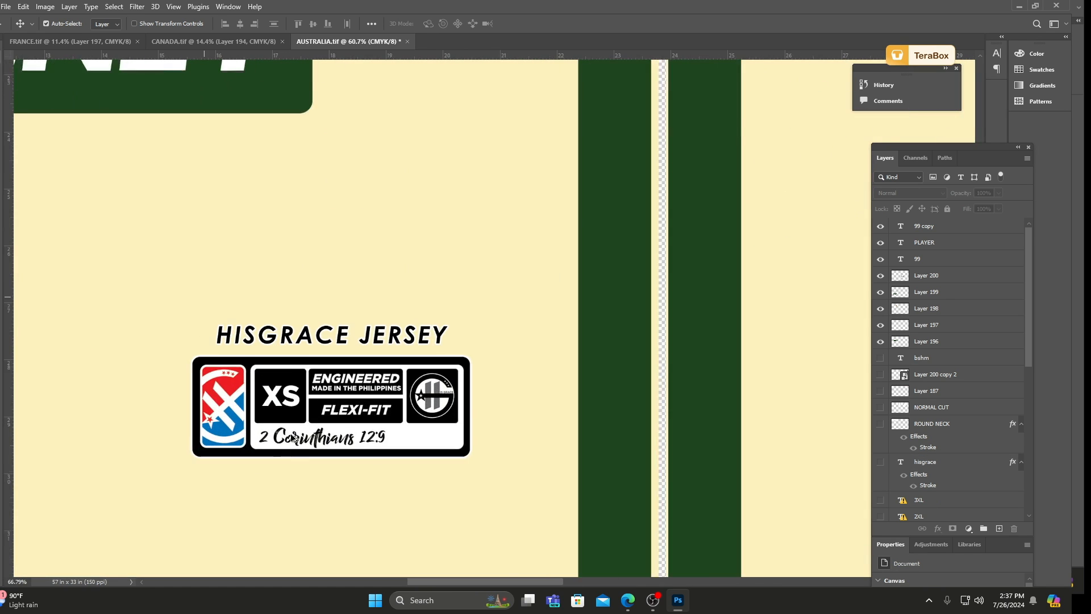
scroll(292, 438, up, 1)
drag(283, 413, 321, 422)
key(Delete)
key(Delete)
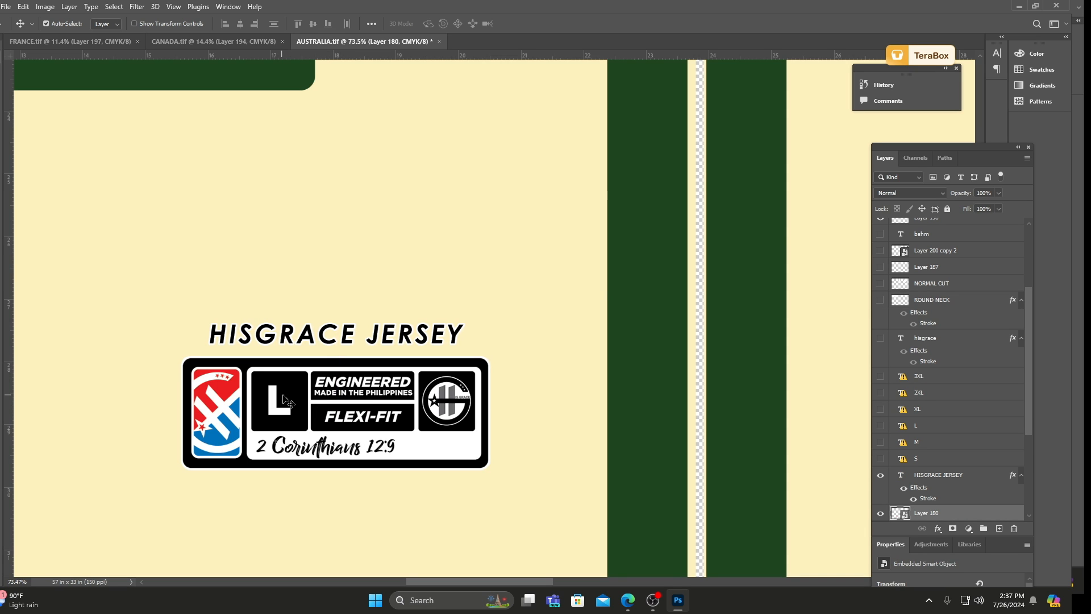
drag(278, 387, 281, 397)
key(Delete)
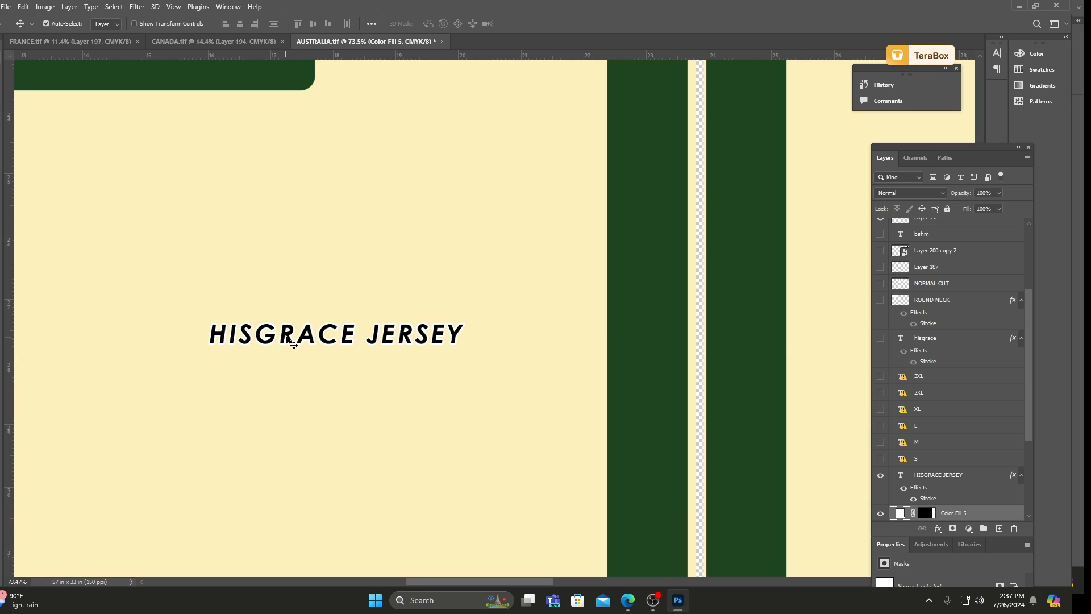
drag(288, 336, 299, 347)
key(Delete)
Check the whole Australia design with no layer selected and save AUSTRALIA.tif.
scroll(268, 333, down, 8)
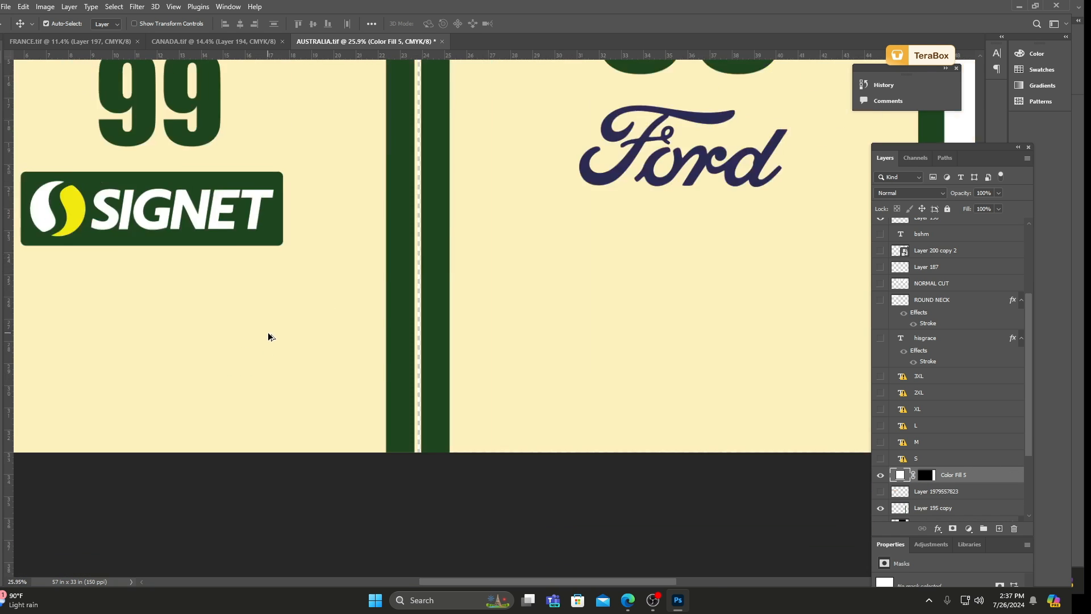
click(402, 463)
scroll(398, 457, down, 3)
scroll(319, 390, up, 2)
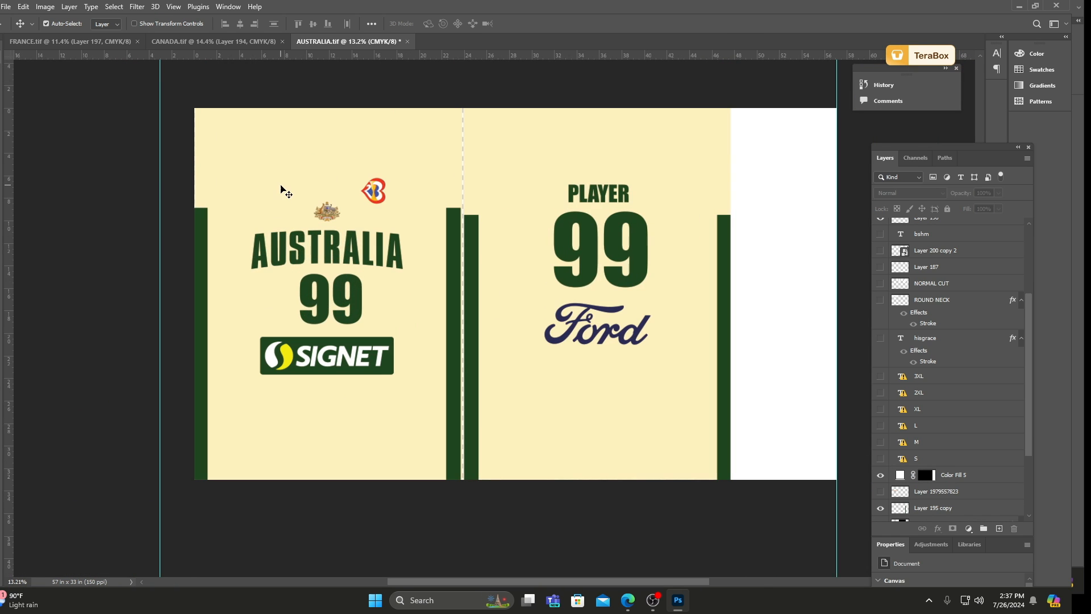
scroll(374, 221, up, 1)
scroll(341, 217, down, 2)
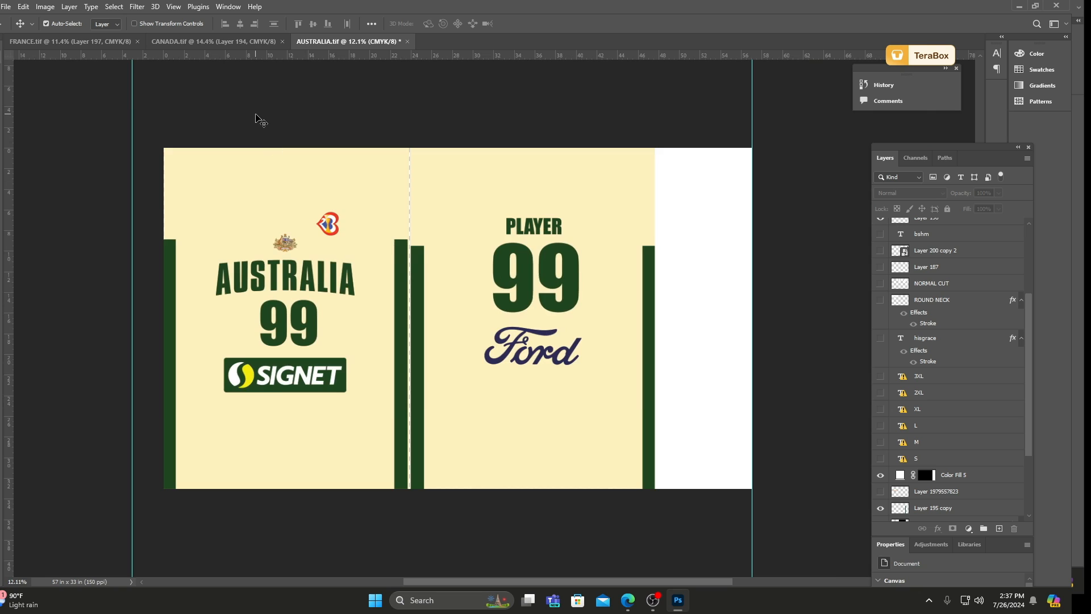
scroll(357, 168, up, 1)
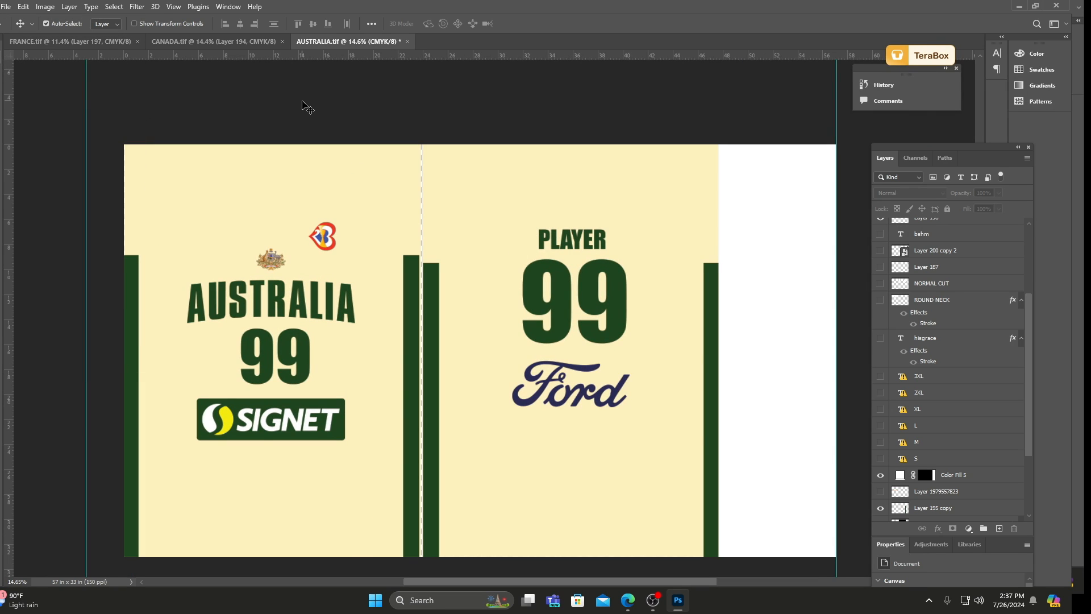
key(ctrl+s)
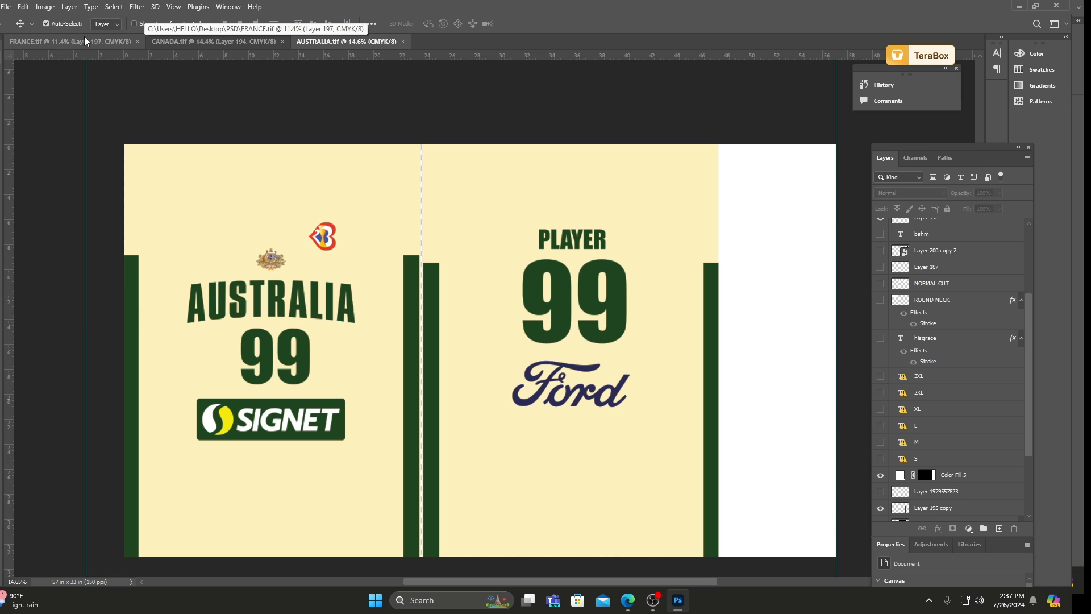
Look over the CANADA.tif and AUSTRALIA.tif designs, and close the AUSTRALIA.tif, CANADA.tif and FRANCE.tif documents.
click(170, 42)
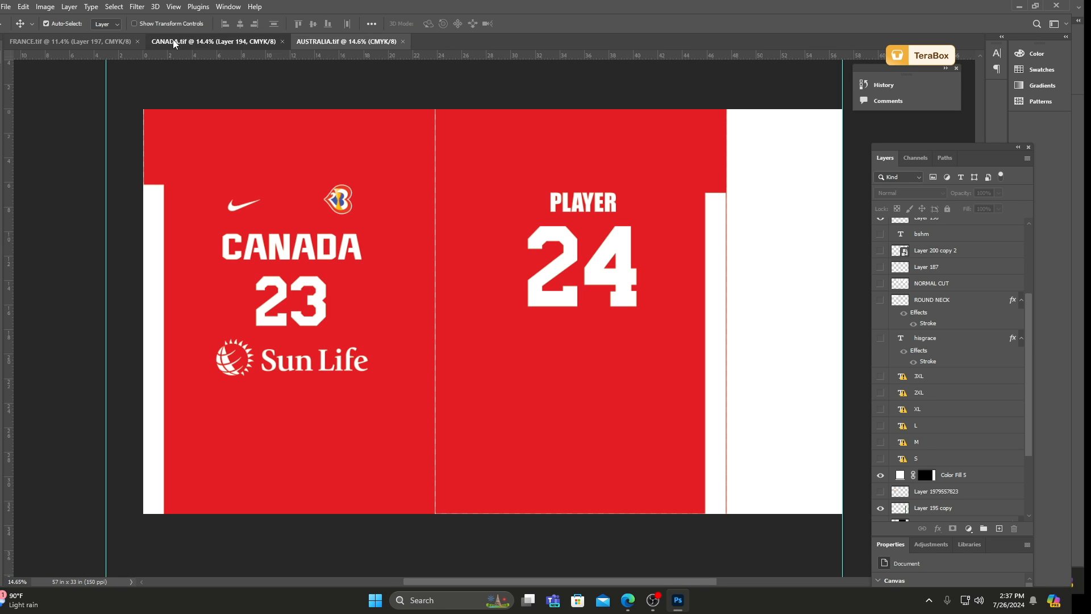
click(347, 41)
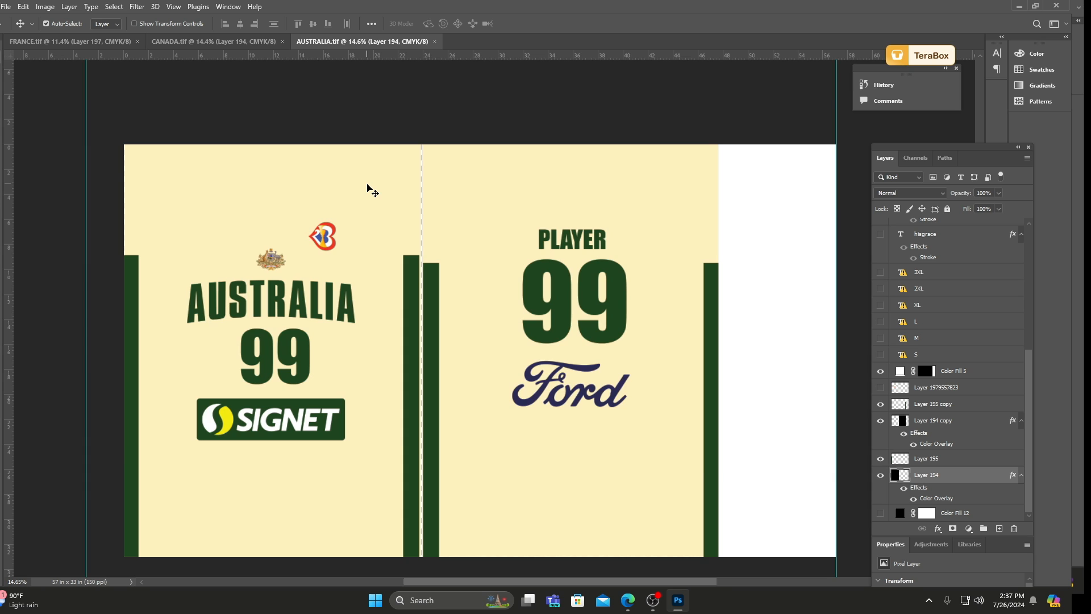
click(413, 116)
scroll(427, 239, up, 2)
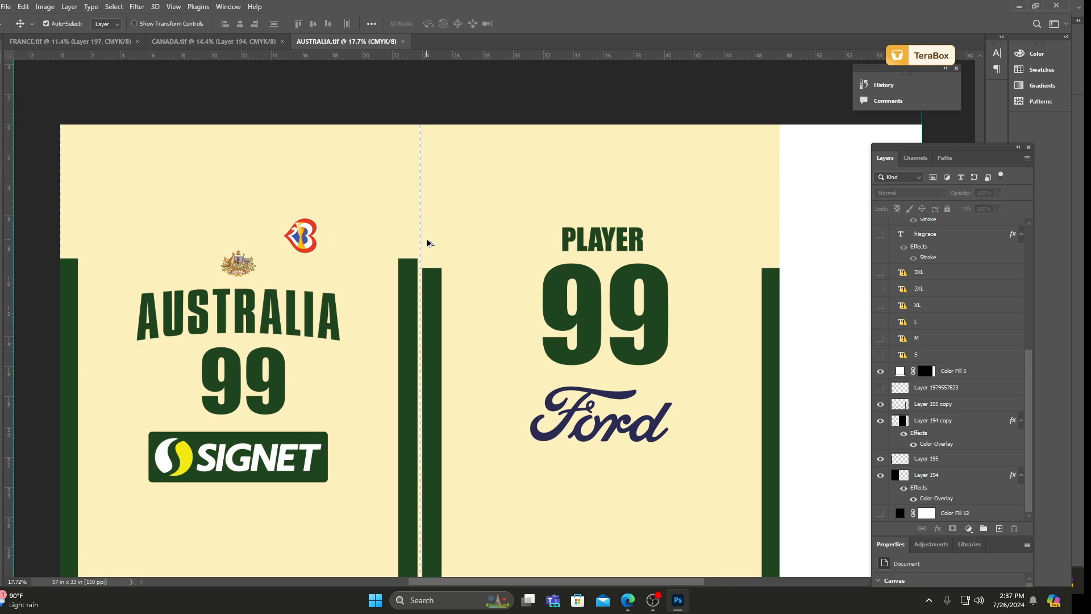
scroll(340, 209, down, 3)
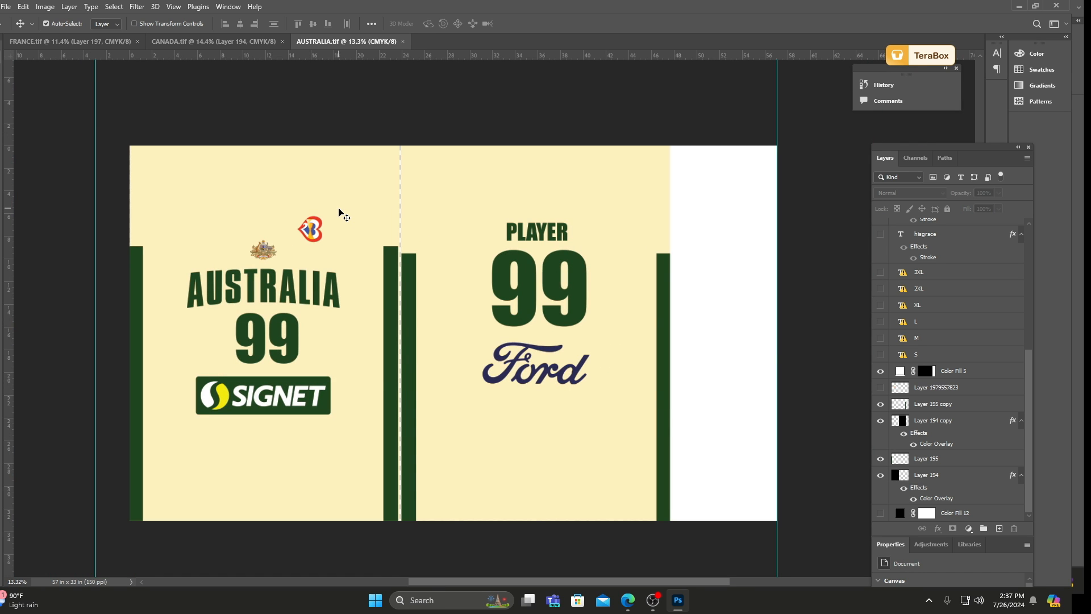
scroll(339, 218, down, 2)
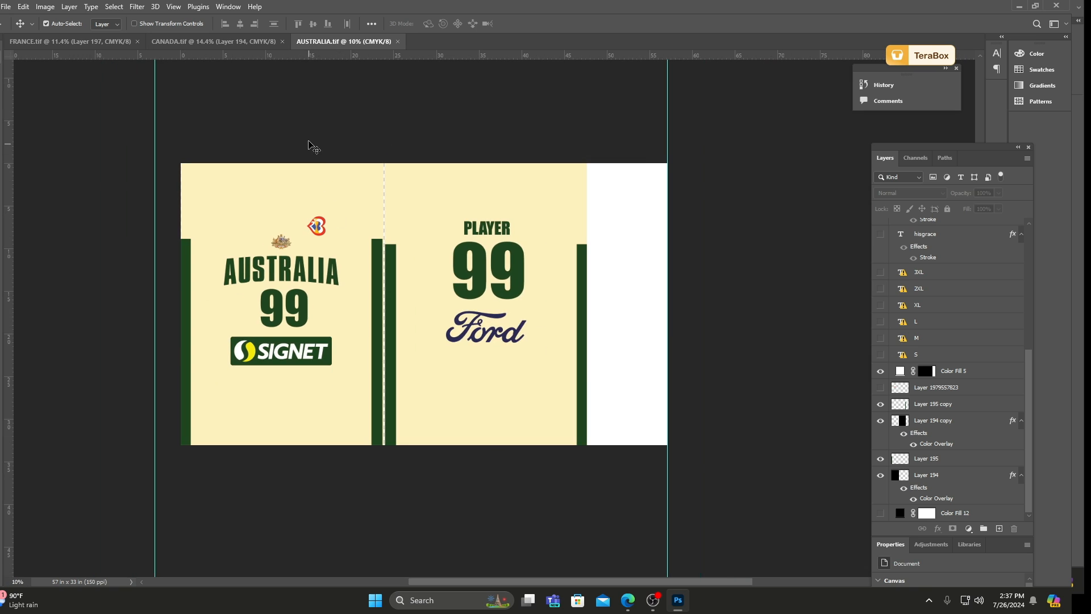
click(403, 41)
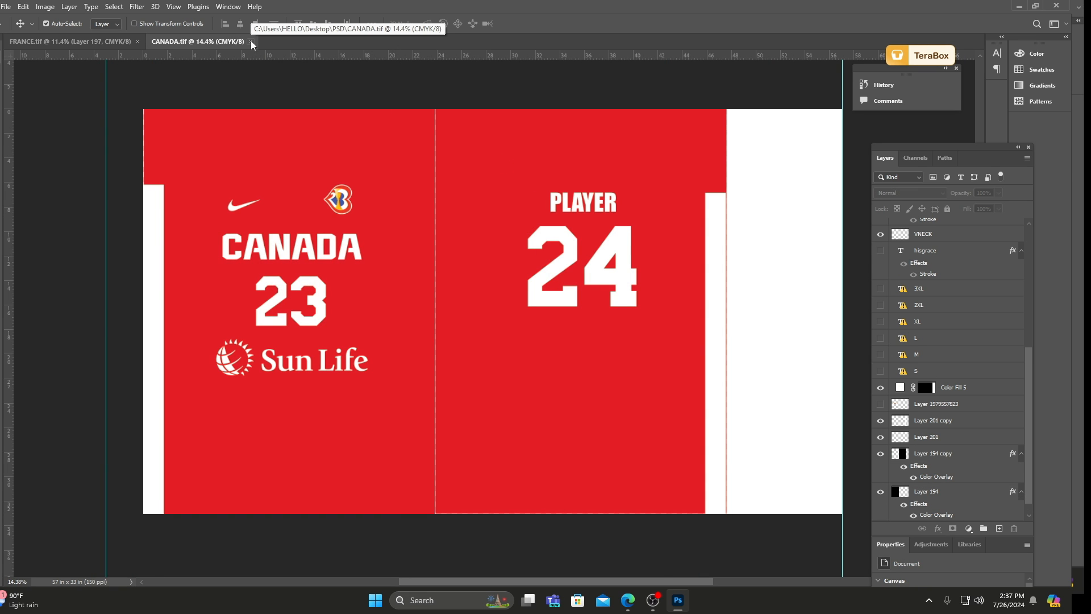
click(252, 42)
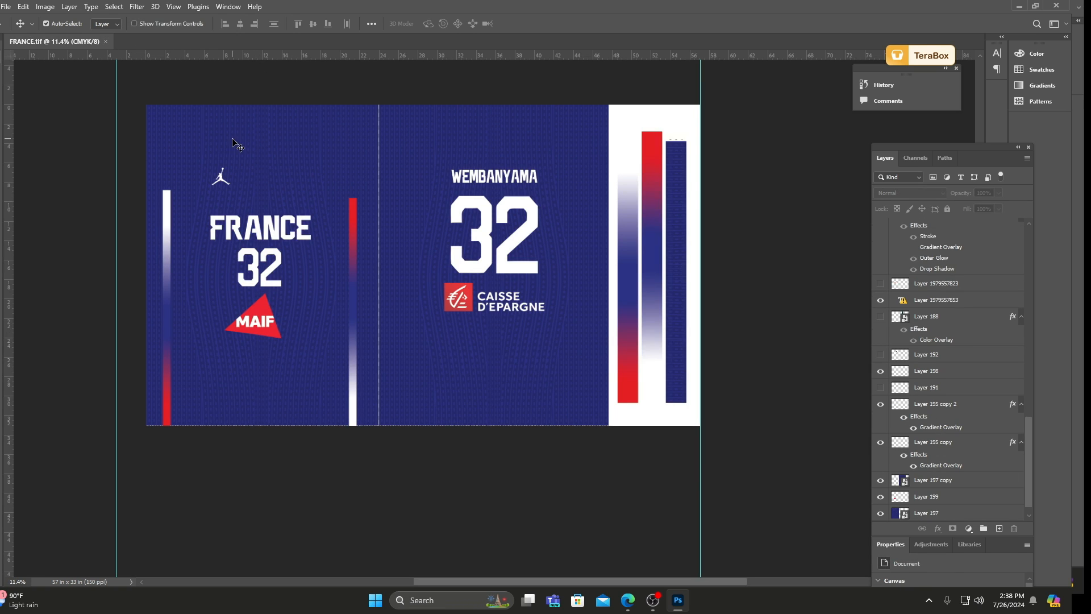
ctrl+click(176, 126)
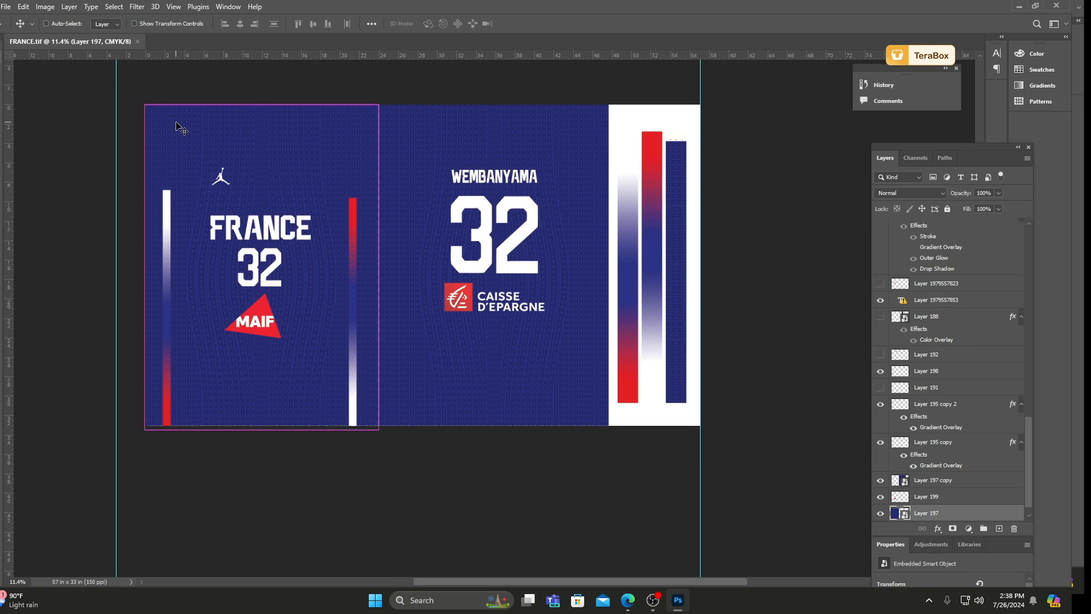
click(137, 42)
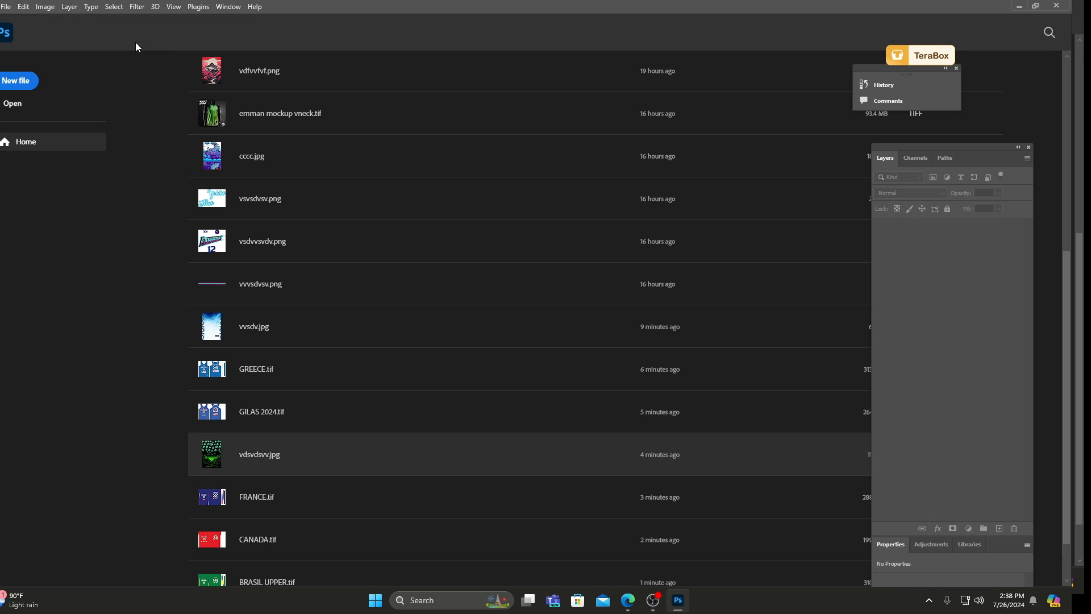
Open GREECE.tif from the desktop's PSD folder.
click(1, 10)
click(14, 26)
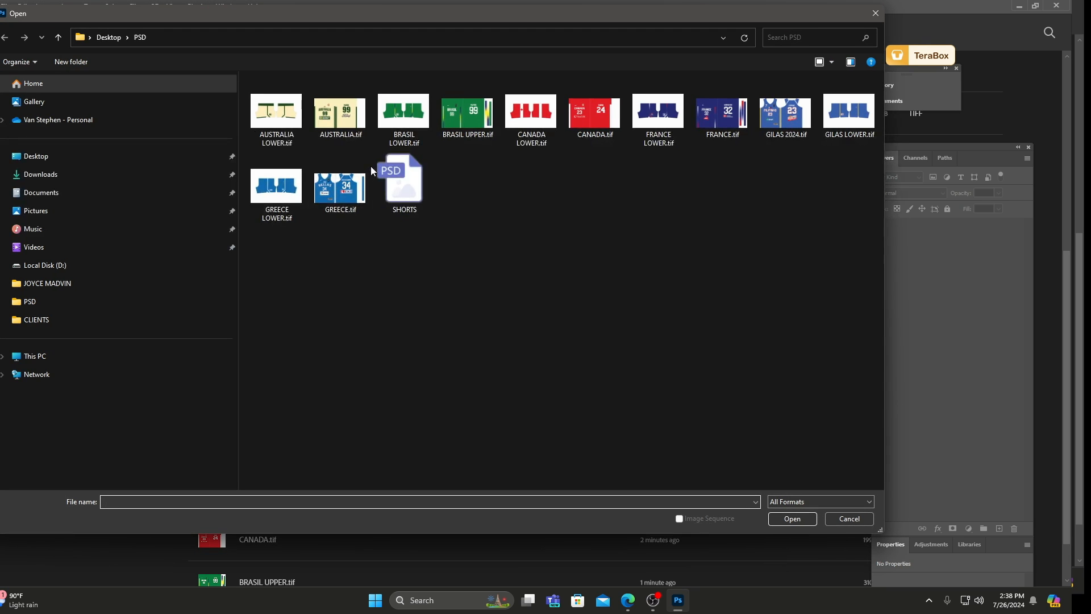
click(366, 170)
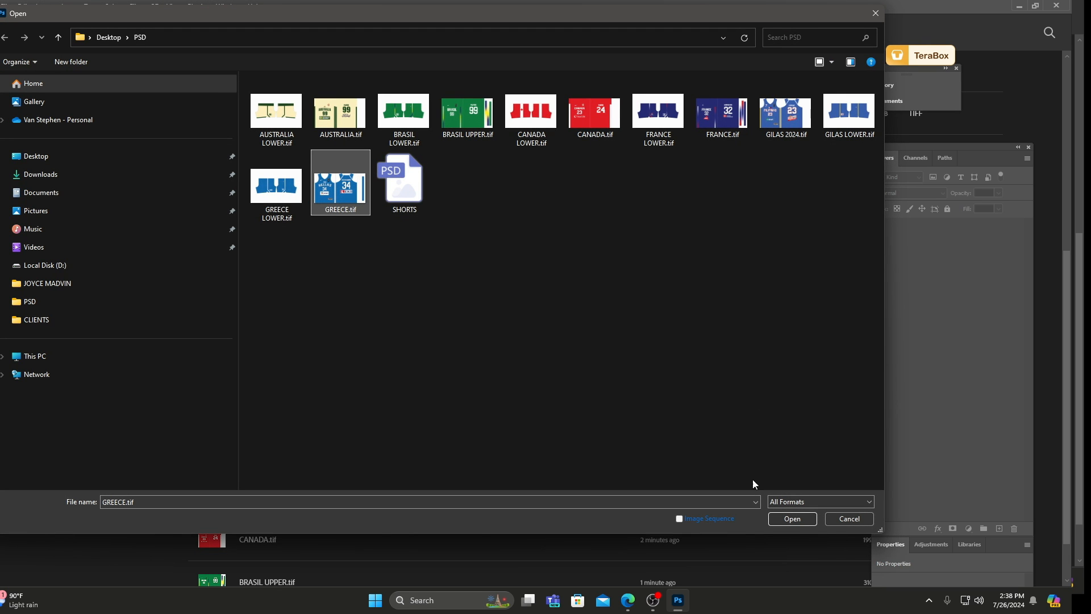
click(792, 519)
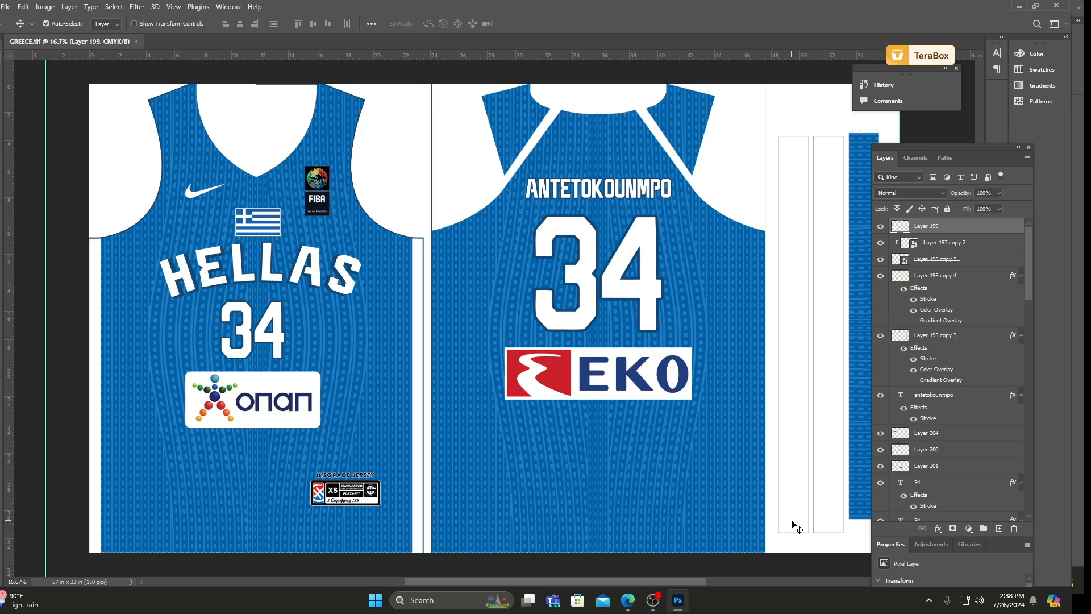
Delete the V-neck, front armhole and NBA CUT layers from the Greece jersey.
drag(281, 123, 274, 94)
key(Delete)
drag(387, 97, 395, 70)
key(Delete)
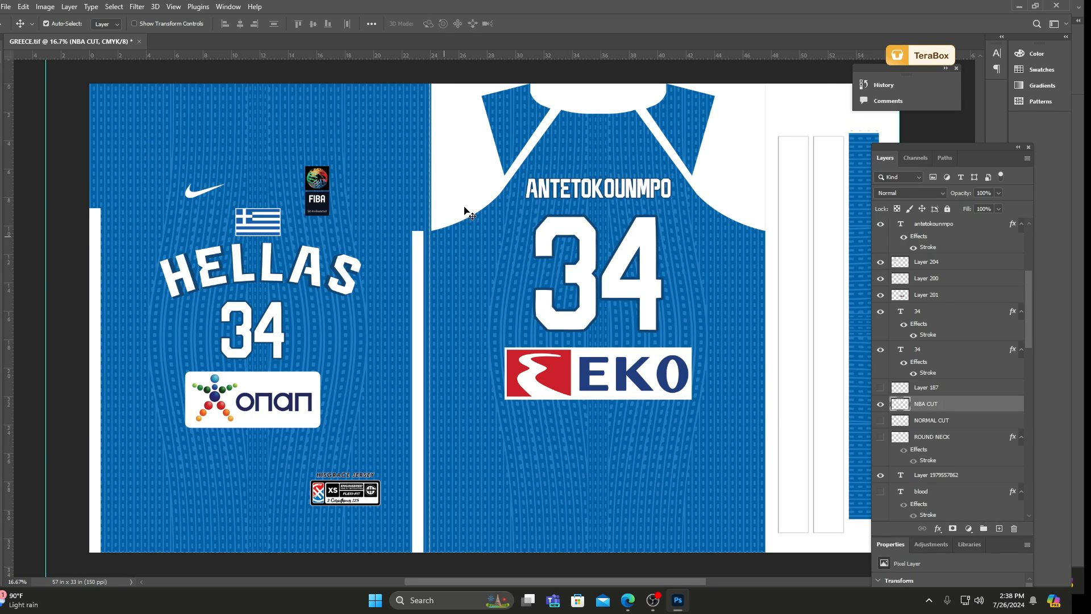
drag(465, 208, 464, 142)
key(Delete)
Delete the XS size tag, its black square and the HISGRACE JERSEY text from the lower front of the Greece jersey.
scroll(434, 292, down, 3)
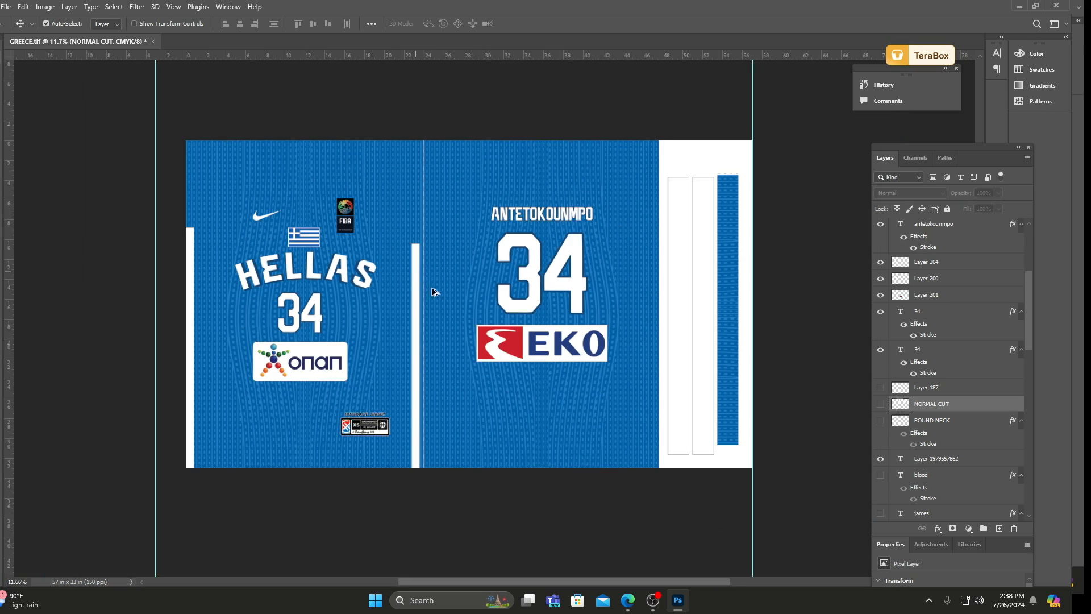
scroll(532, 304, up, 1)
scroll(347, 421, up, 5)
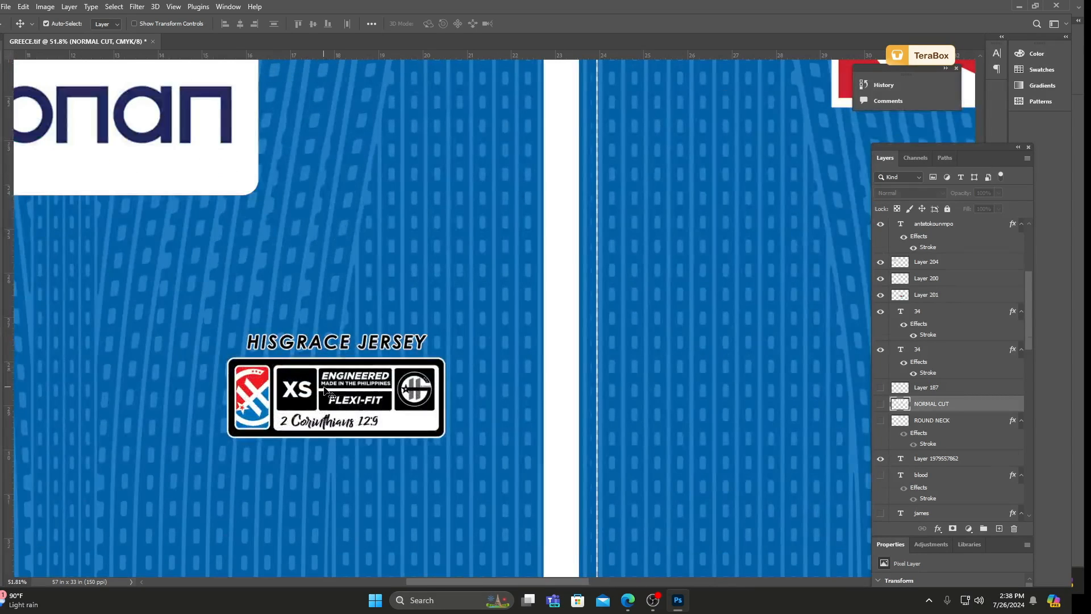
drag(343, 431, 322, 398)
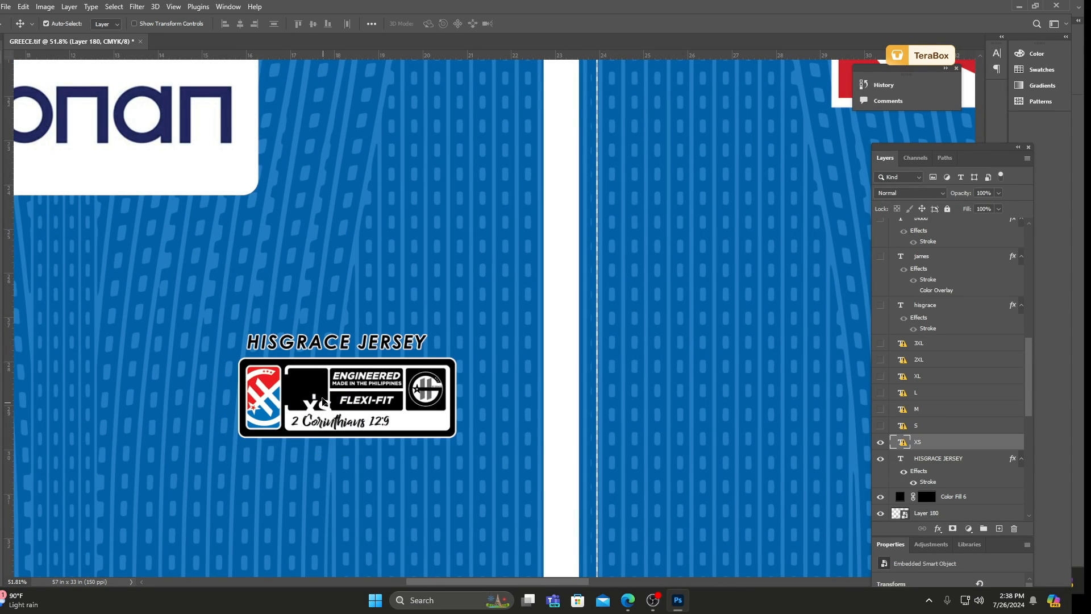
key(ctrl+z)
key(ctrl+z)
key(ctrl+z)
key(ctrl+z)
key(ctrl+z)
key(ctrl+z)
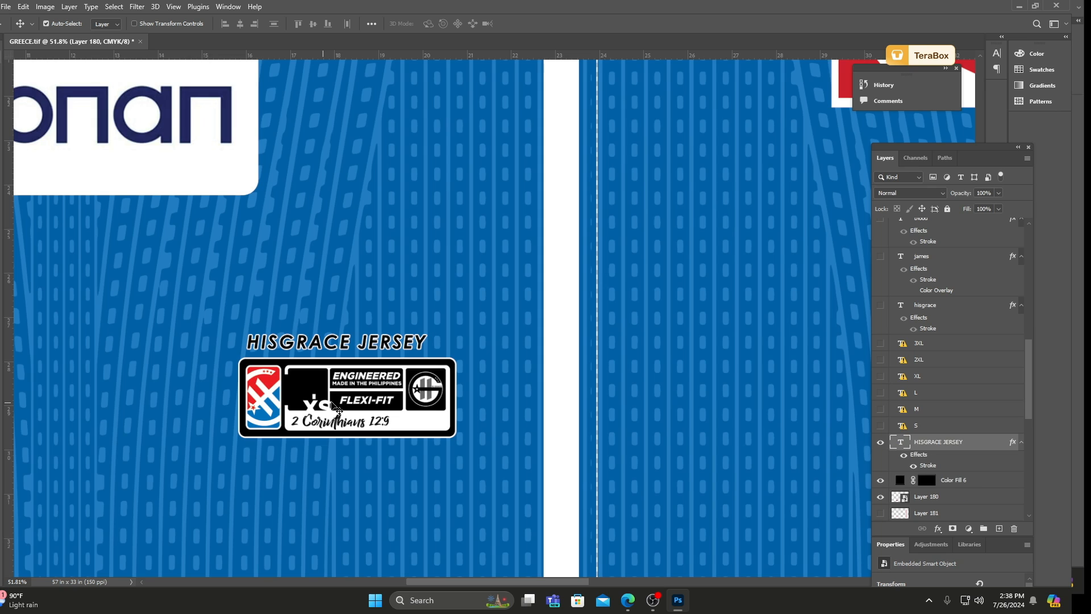
key(ctrl+z)
key(ctrl+z)
key(ctrl+z)
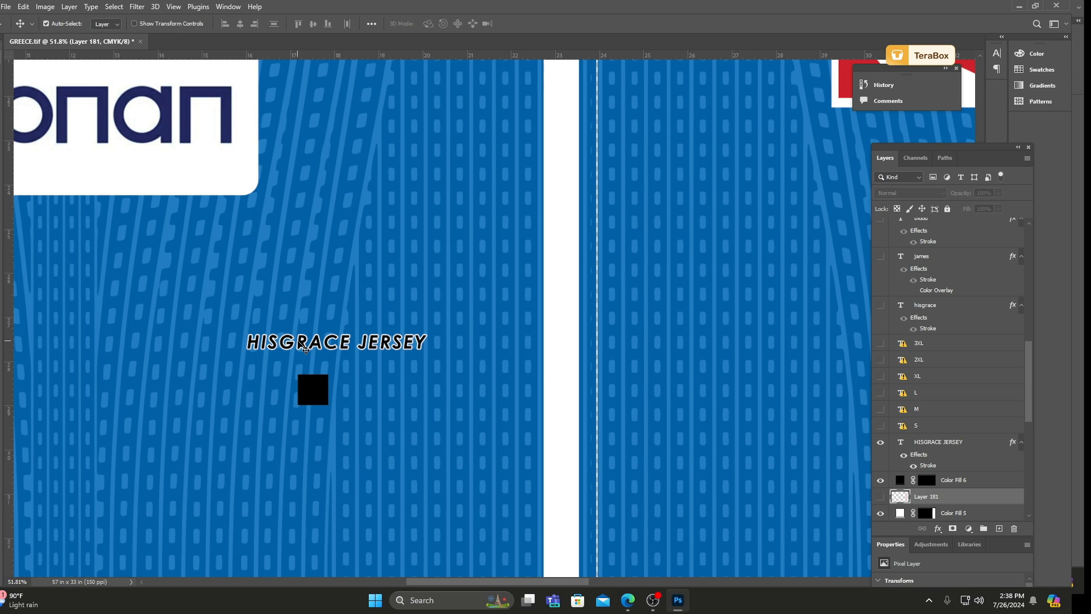
drag(321, 387, 344, 343)
key(Delete)
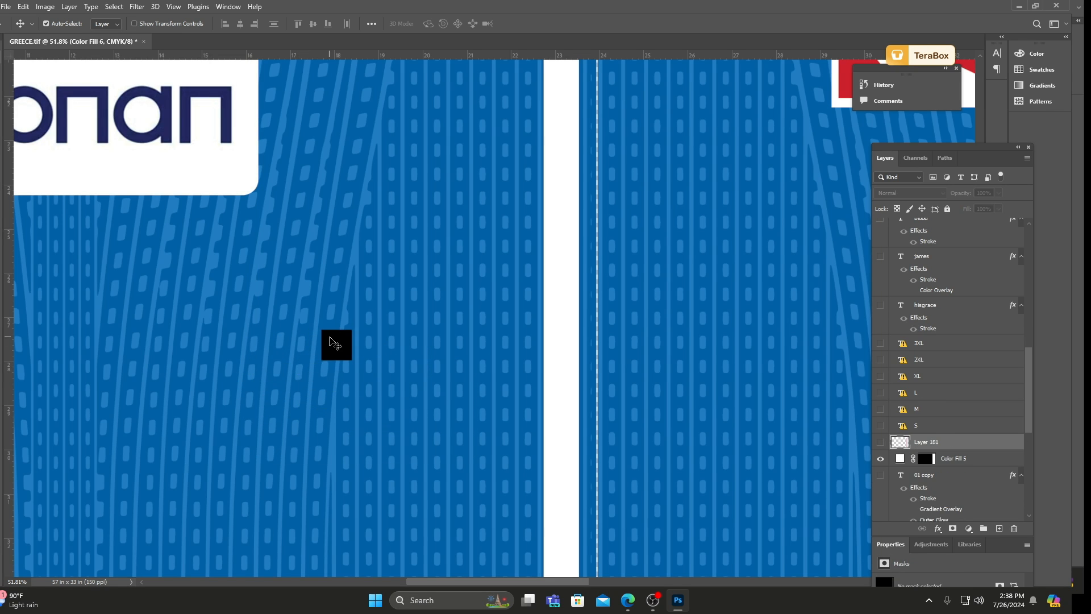
Deselect all layers, save GREECE.tif and close the document.
scroll(446, 324, down, 8)
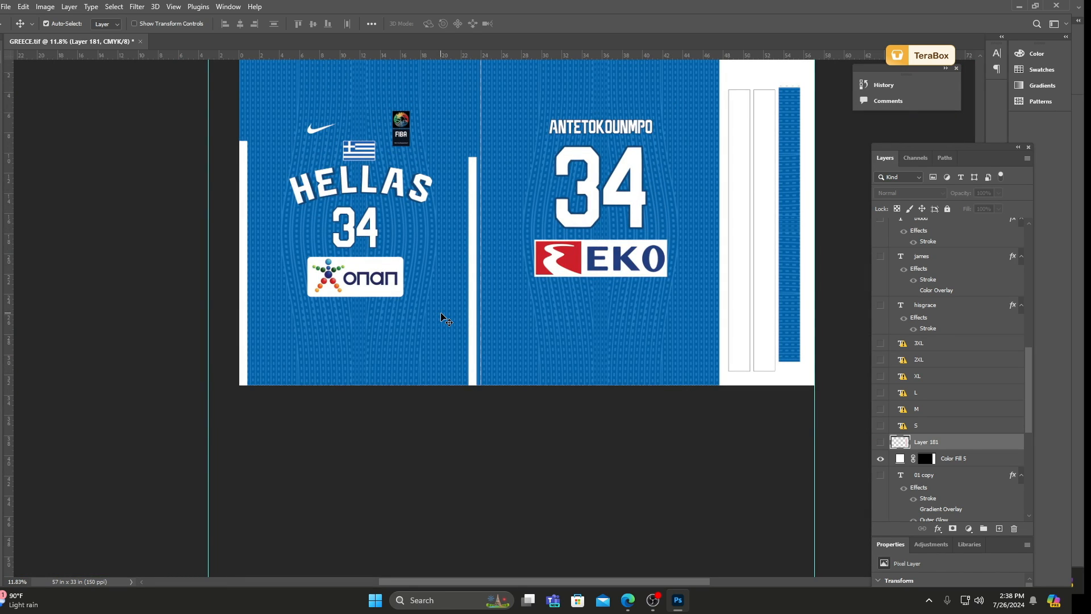
click(169, 290)
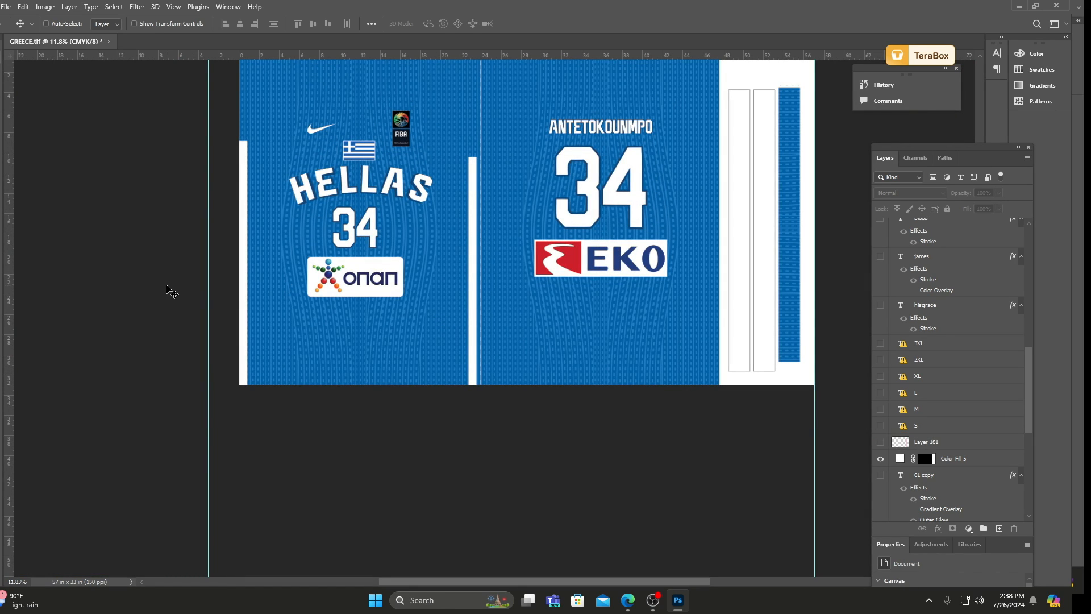
key(ctrl+s)
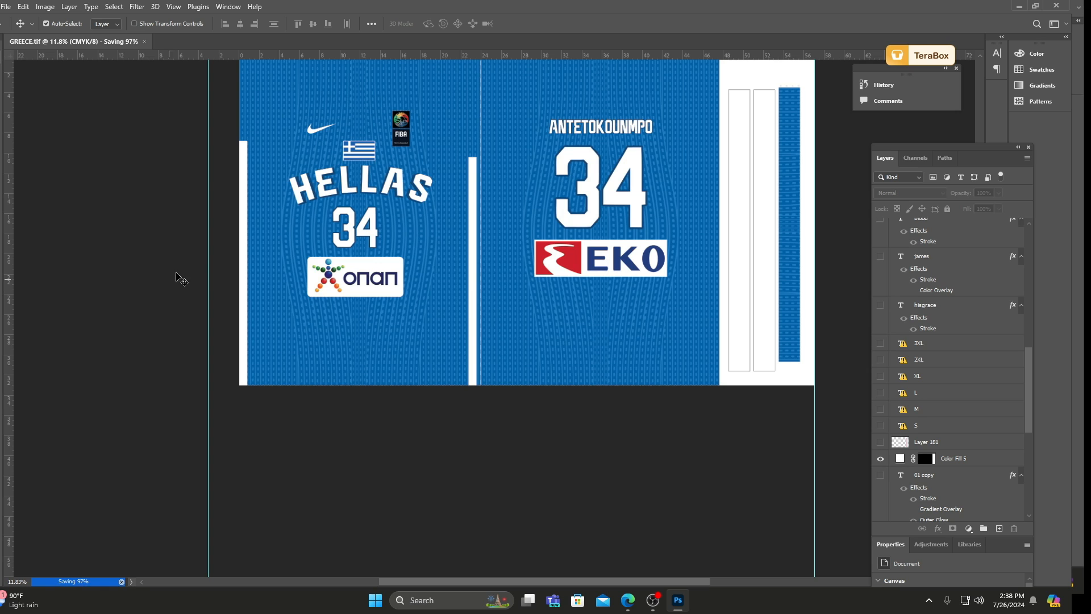
click(106, 41)
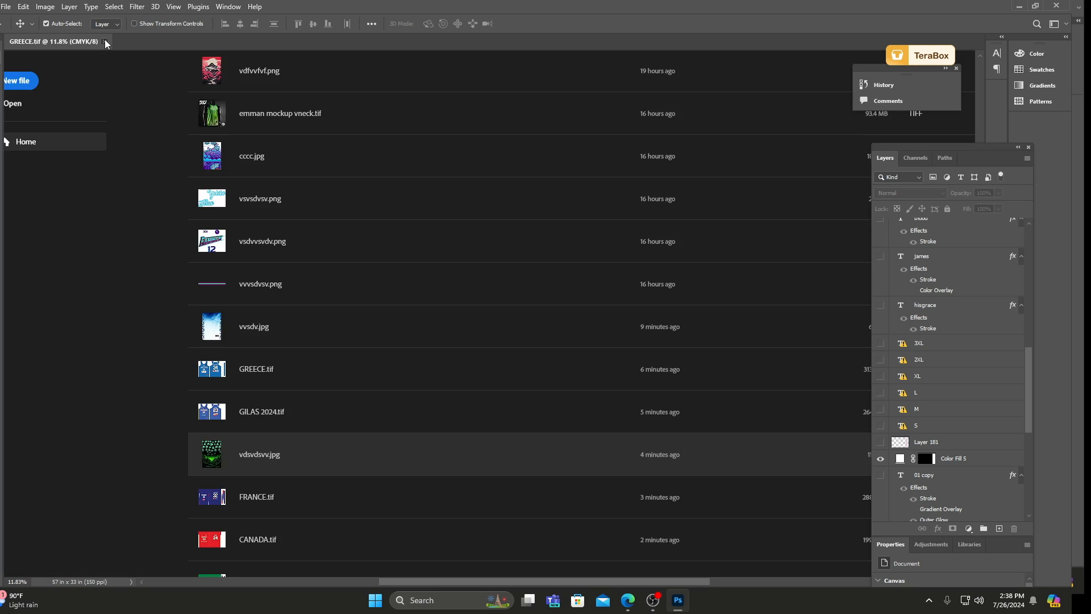
Open GILAS 2024.tif from the desktop's PSD folder.
click(6, 6)
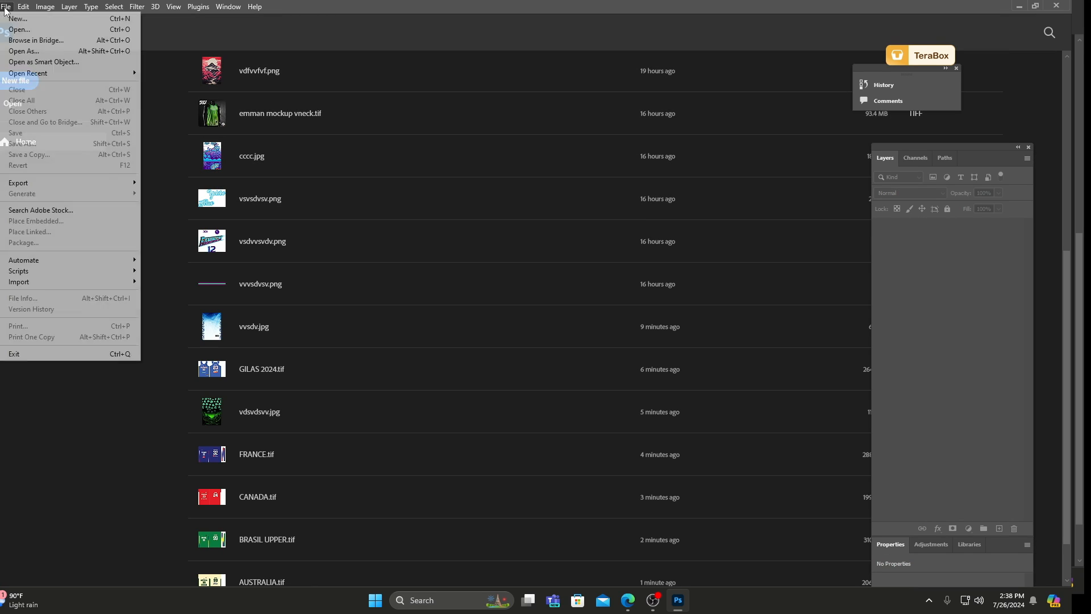
click(19, 25)
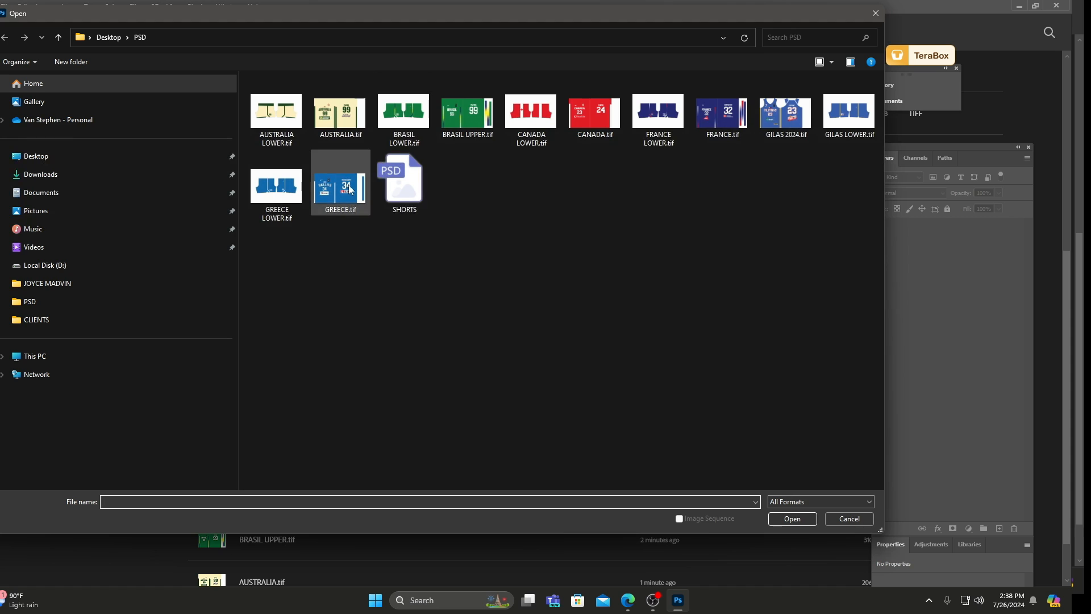
click(787, 127)
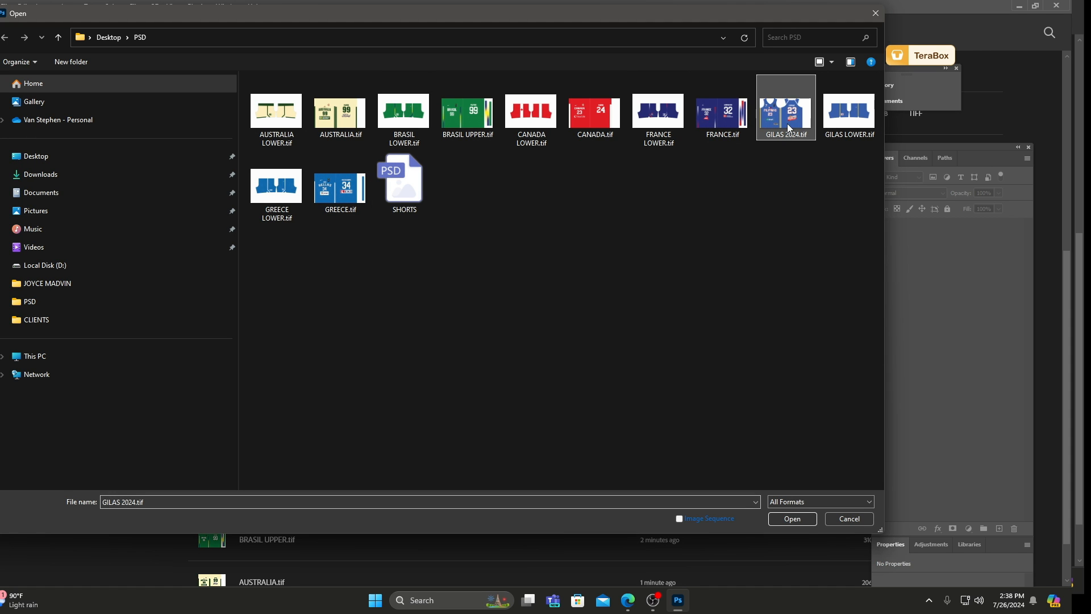
click(798, 517)
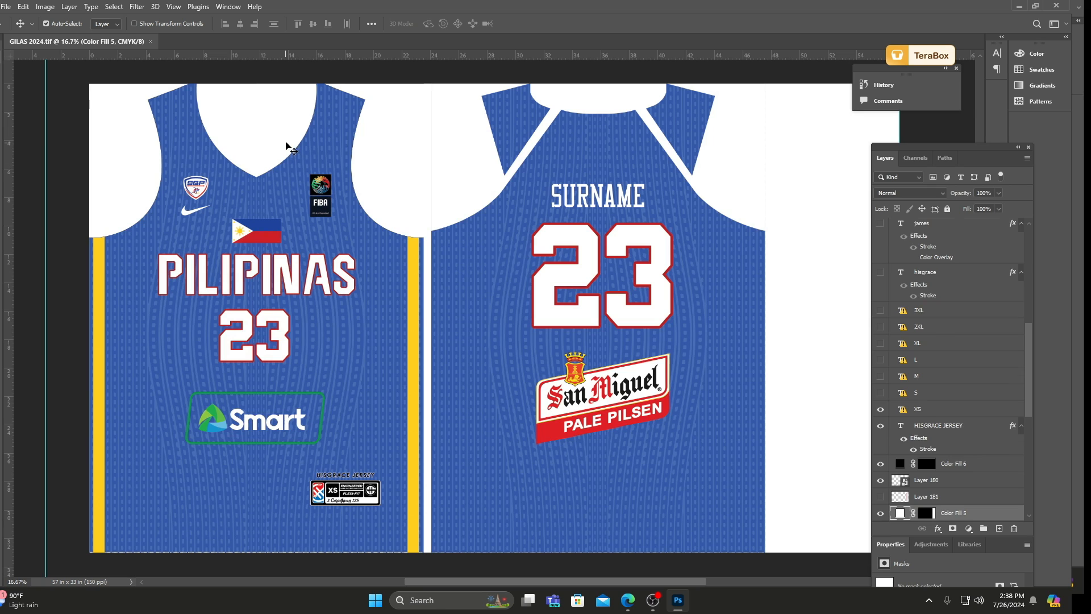
Delete the white neckline, armhole and back shoulder cut-out layers from the Pilipinas jersey.
drag(285, 144, 285, 130)
key(Delete)
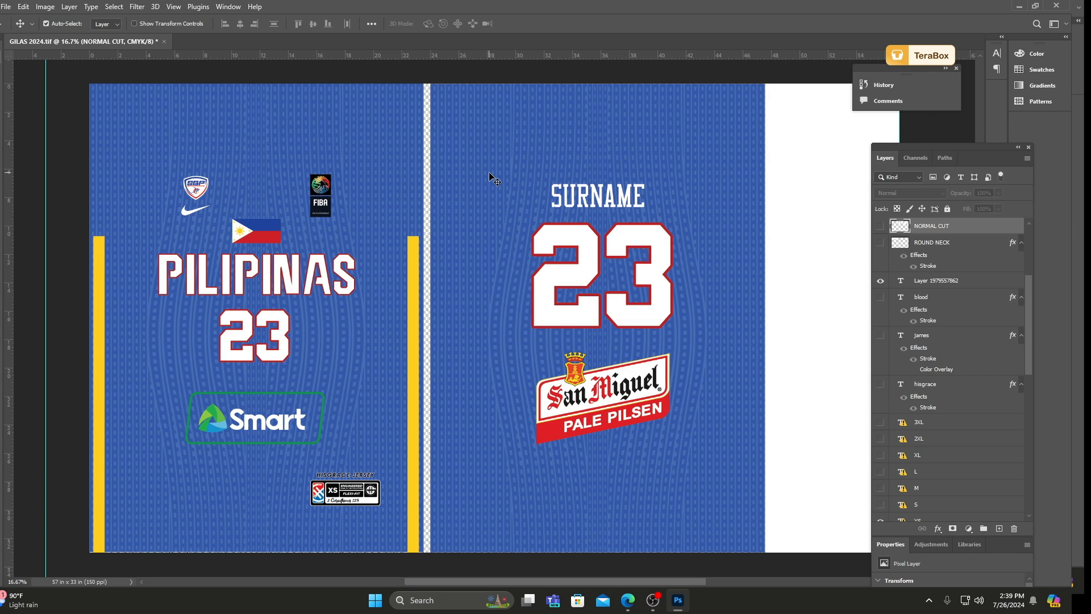
Deselect all layers, save GILAS 2024.tif and close the document.
scroll(420, 312, down, 5)
click(517, 140)
scroll(466, 247, up, 3)
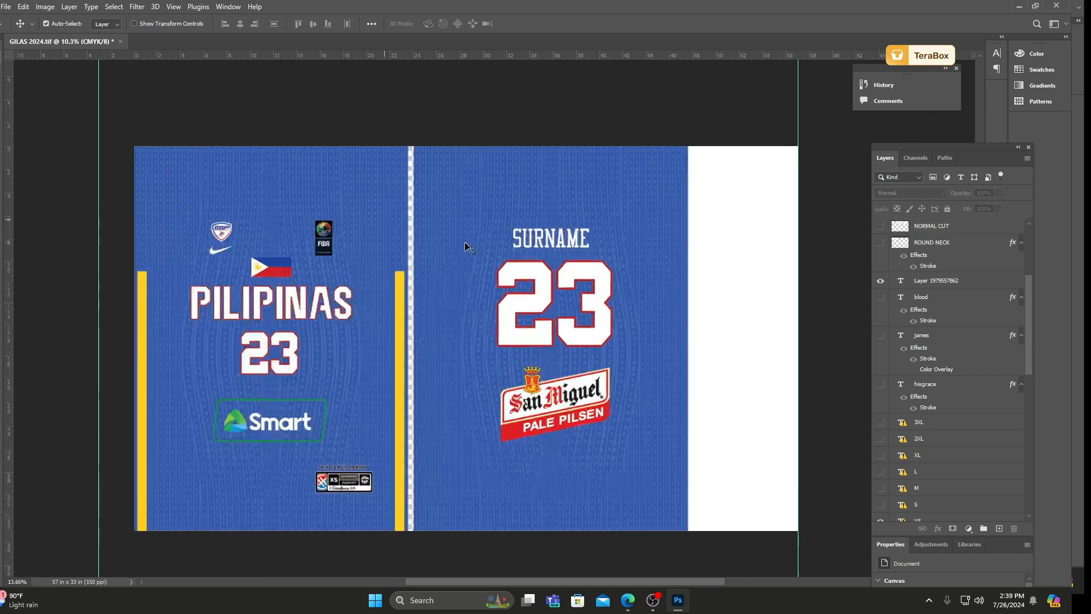
scroll(367, 182, up, 1)
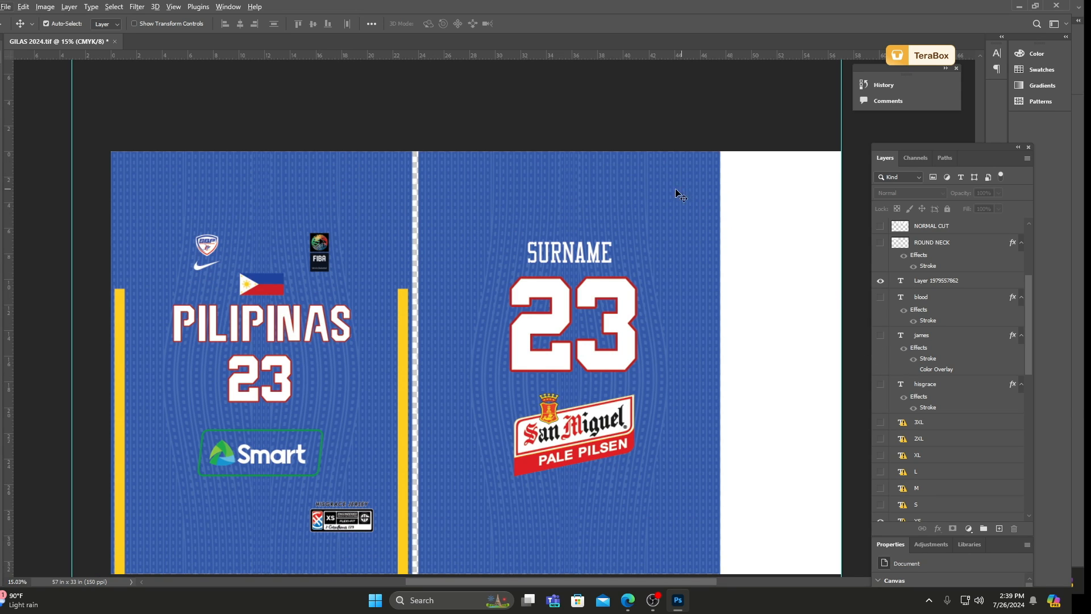
scroll(449, 124, down, 1)
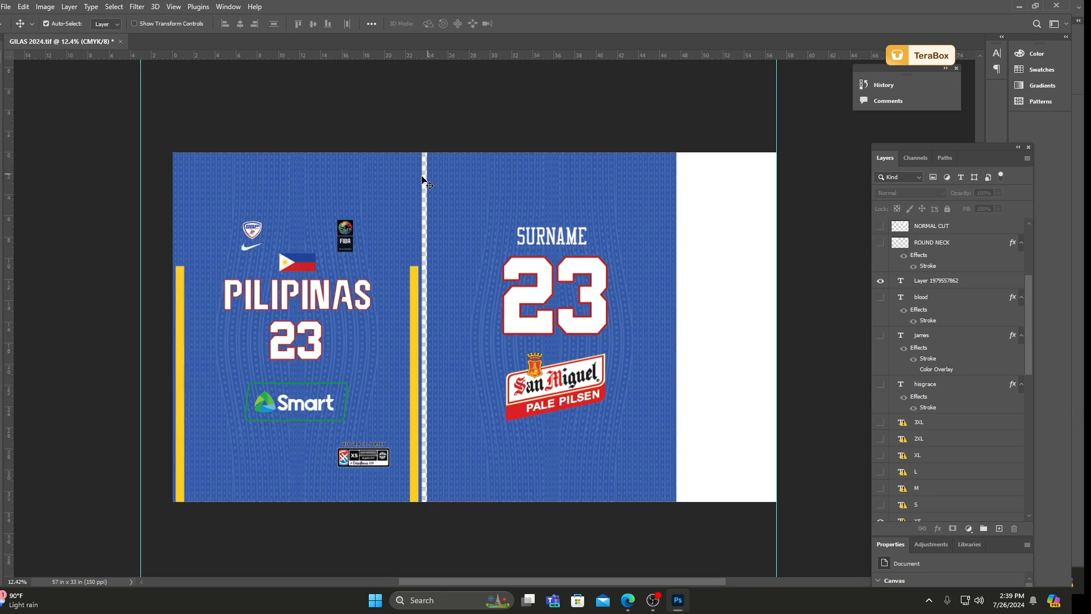
key(ctrl+s)
click(116, 41)
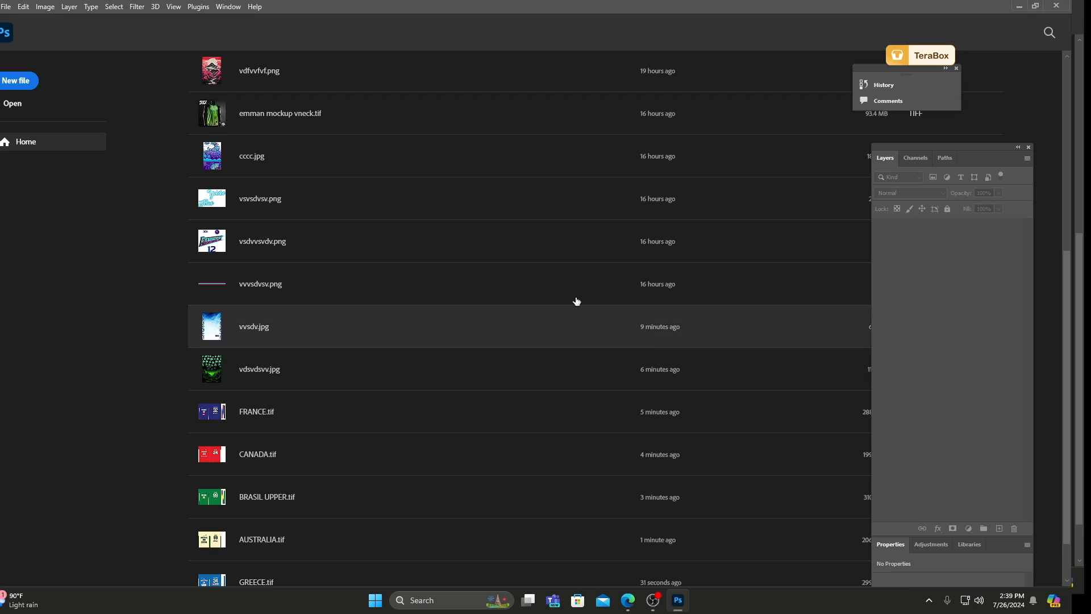
click(6, 6)
click(16, 33)
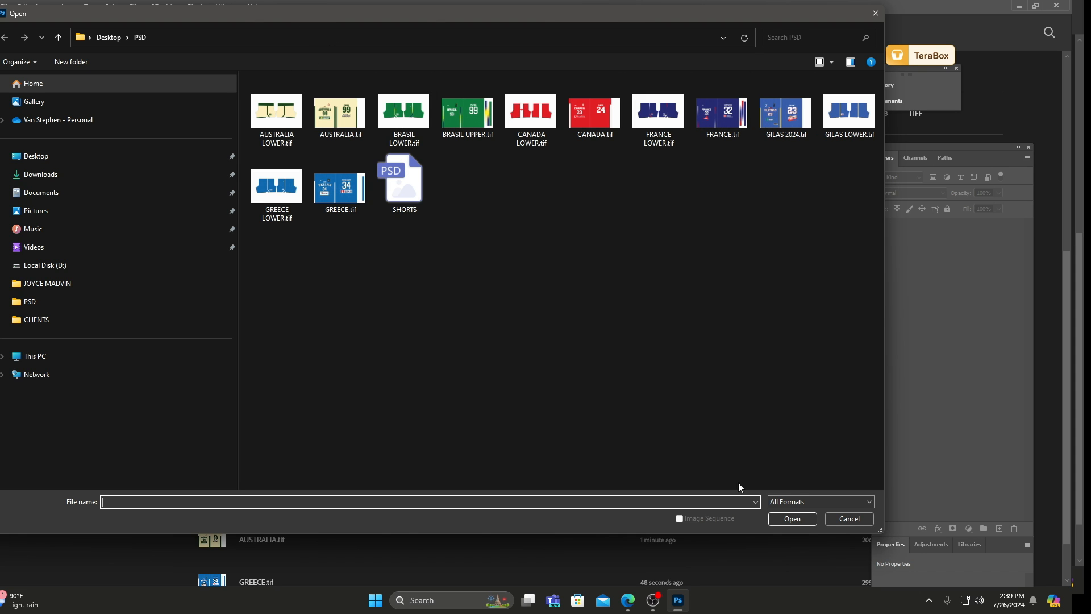
click(848, 518)
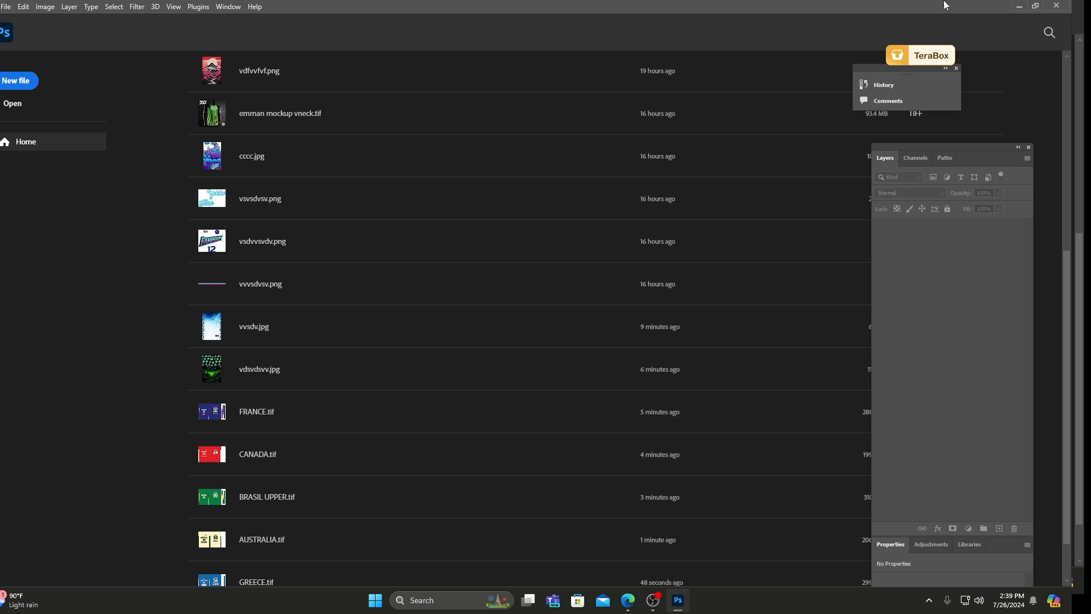
Minimize Photoshop, switch to Microsoft Edge and check the comments on the Facebook live dashboard.
click(1018, 7)
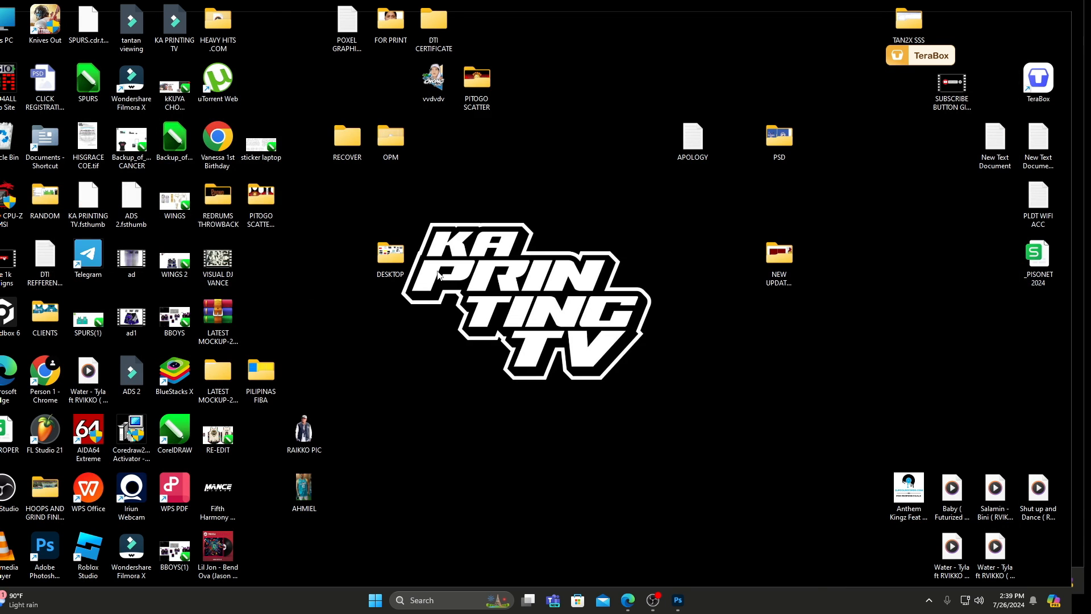
click(628, 600)
click(238, 8)
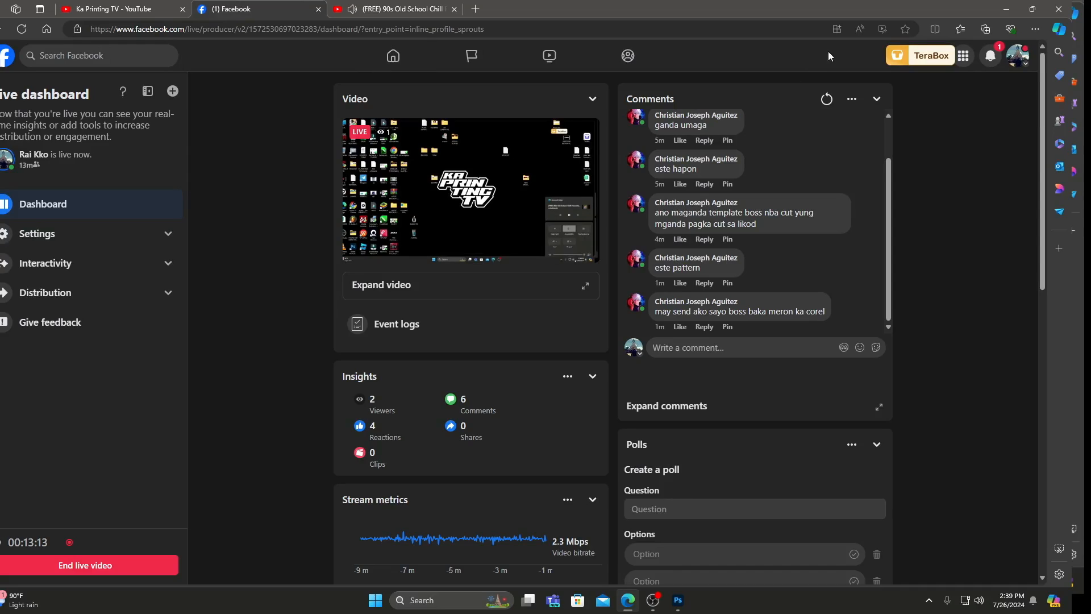
Restart the YouTube boom bap beat video from the beginning and minimize the browser.
click(376, 8)
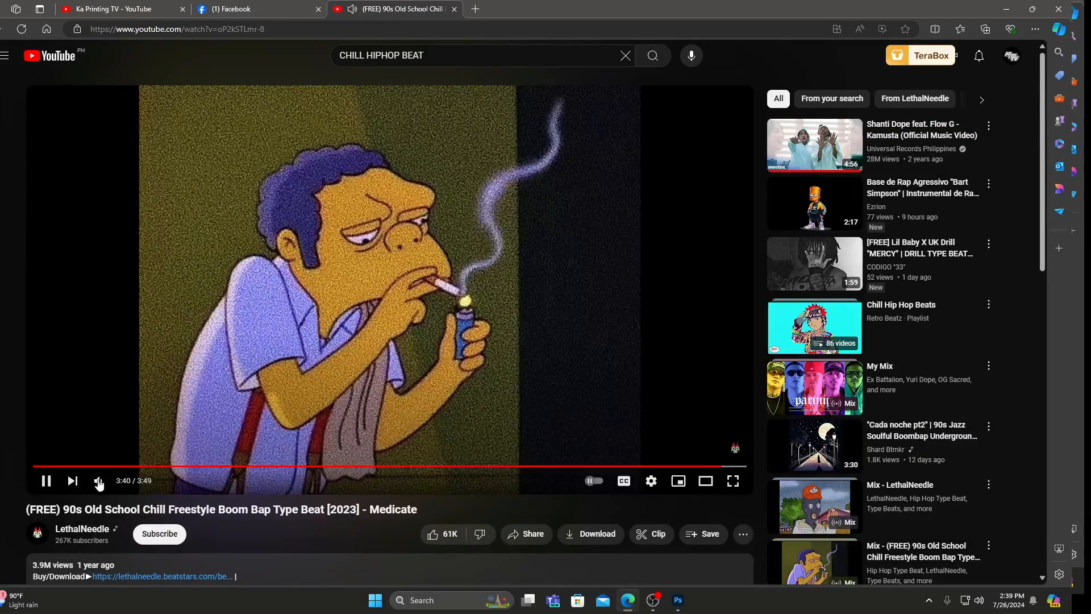
click(35, 466)
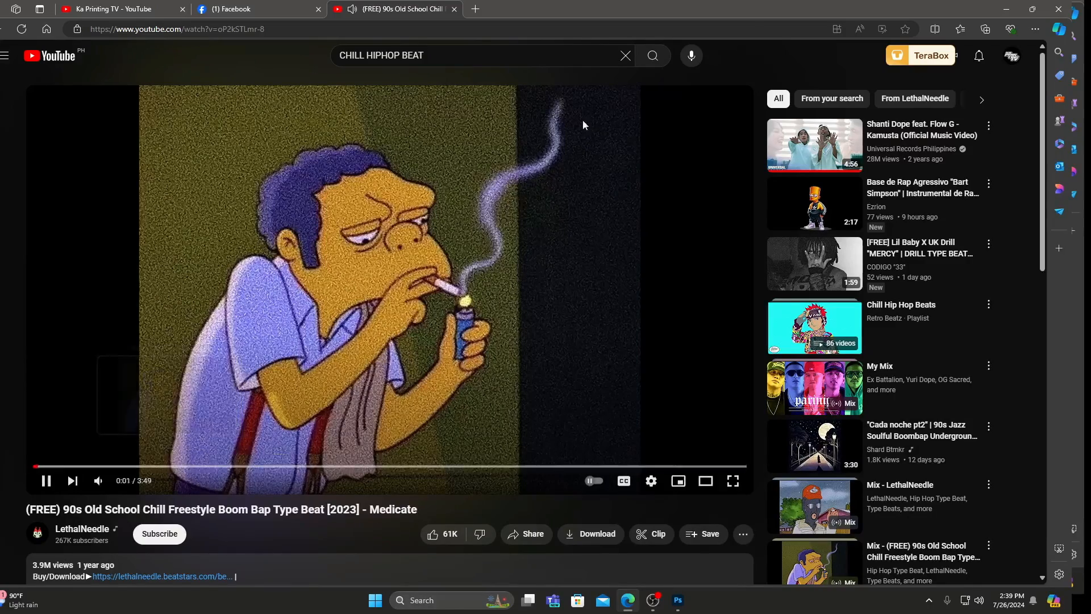
click(1023, 6)
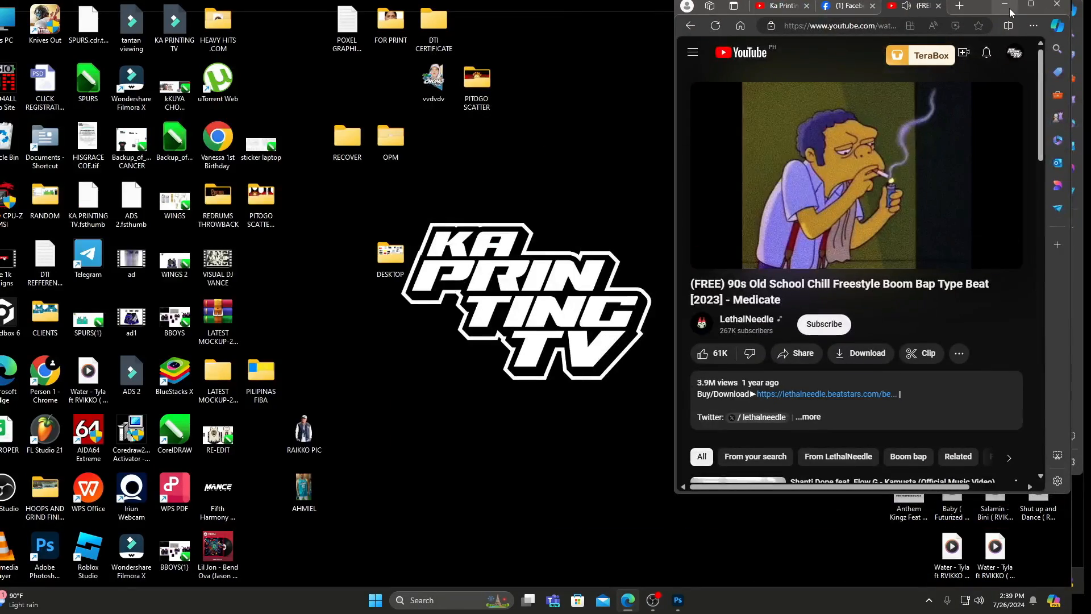
click(999, 7)
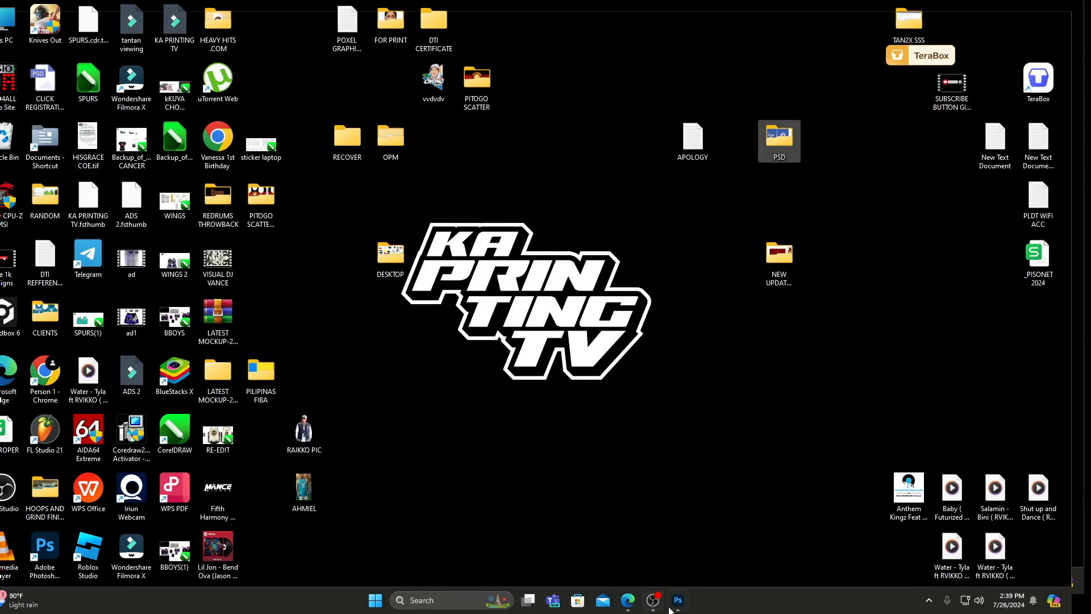